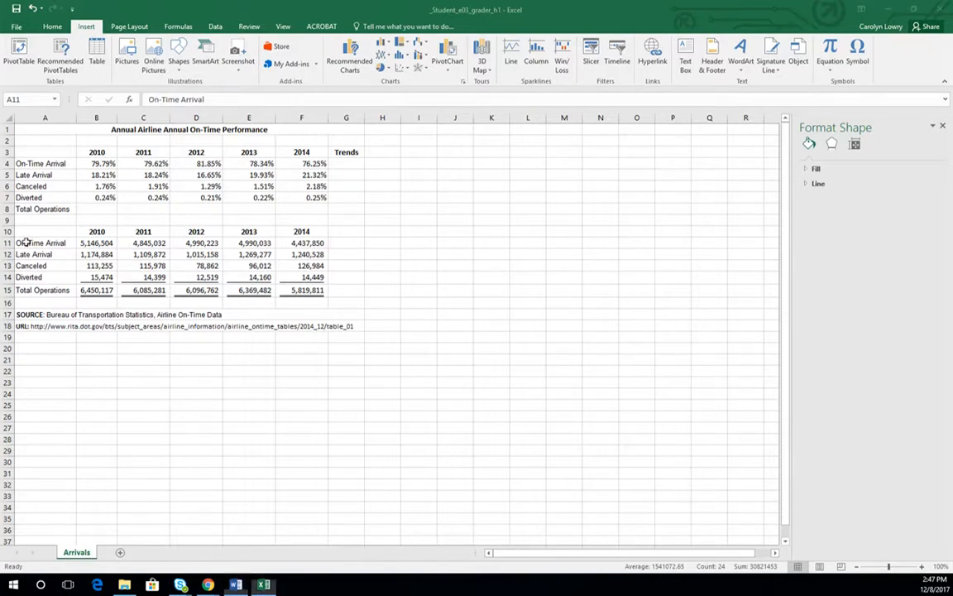
left_click_drag(22, 242, 306, 278)
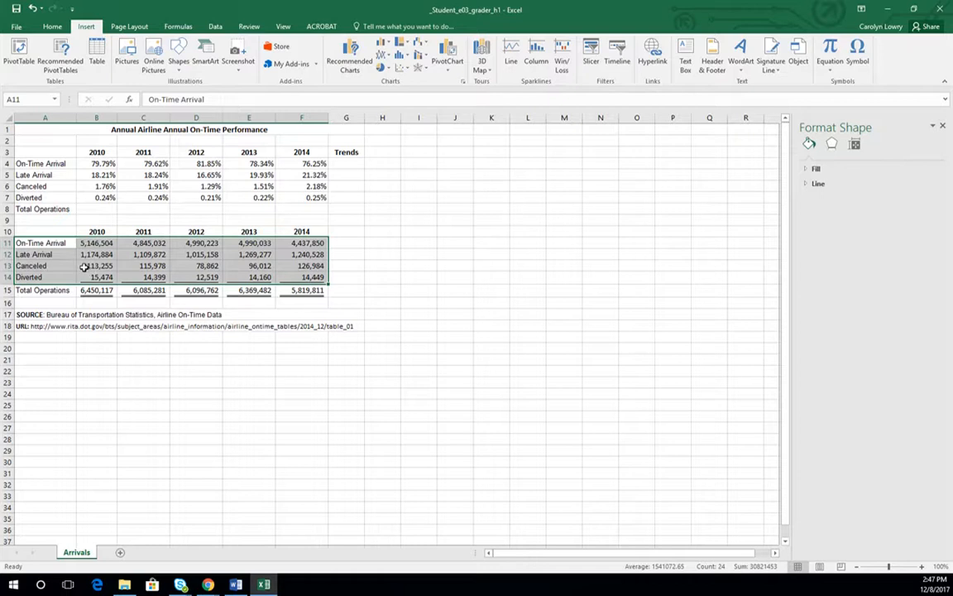
left_click(483, 245)
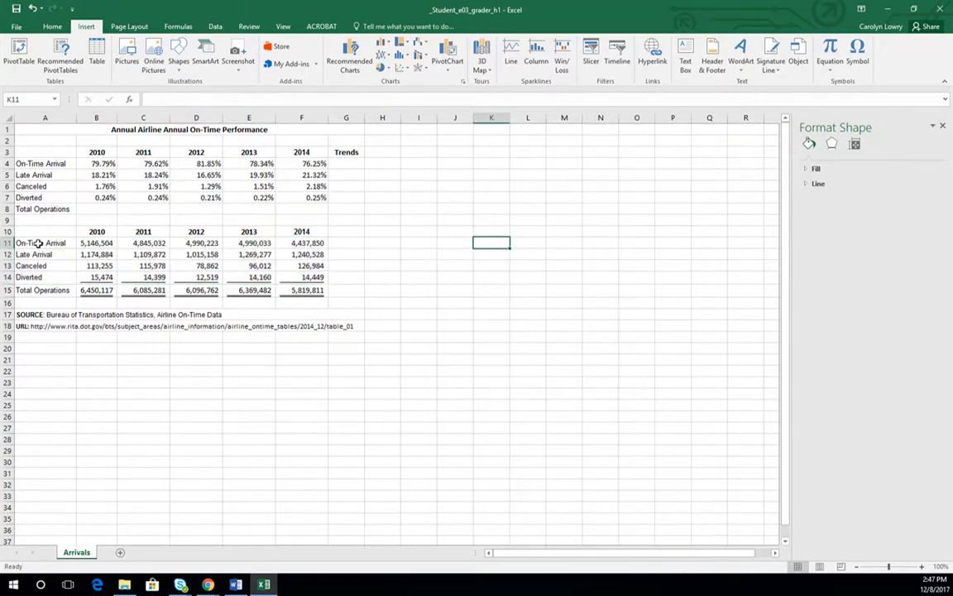
left_click_drag(38, 244, 324, 281)
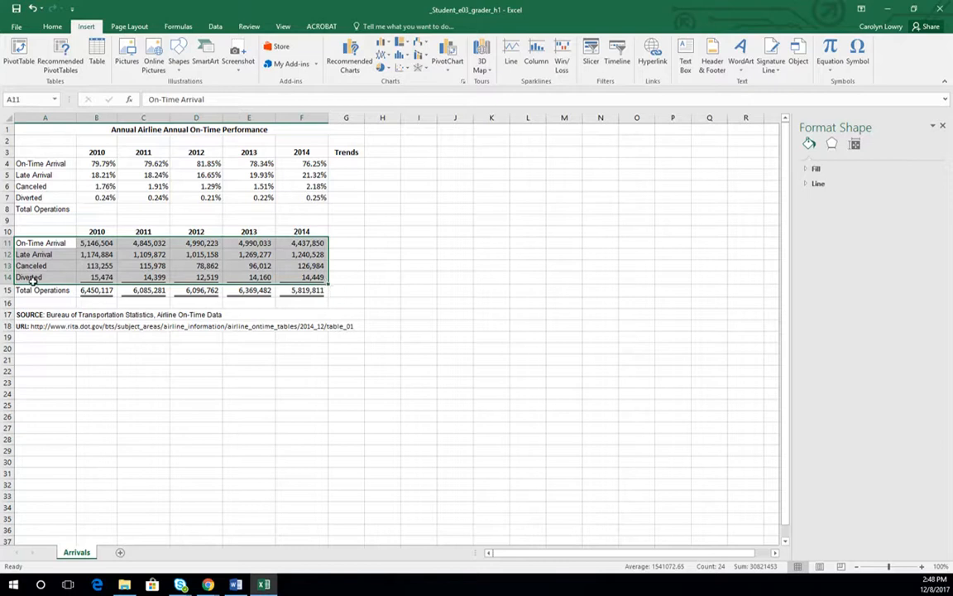
left_click(467, 316)
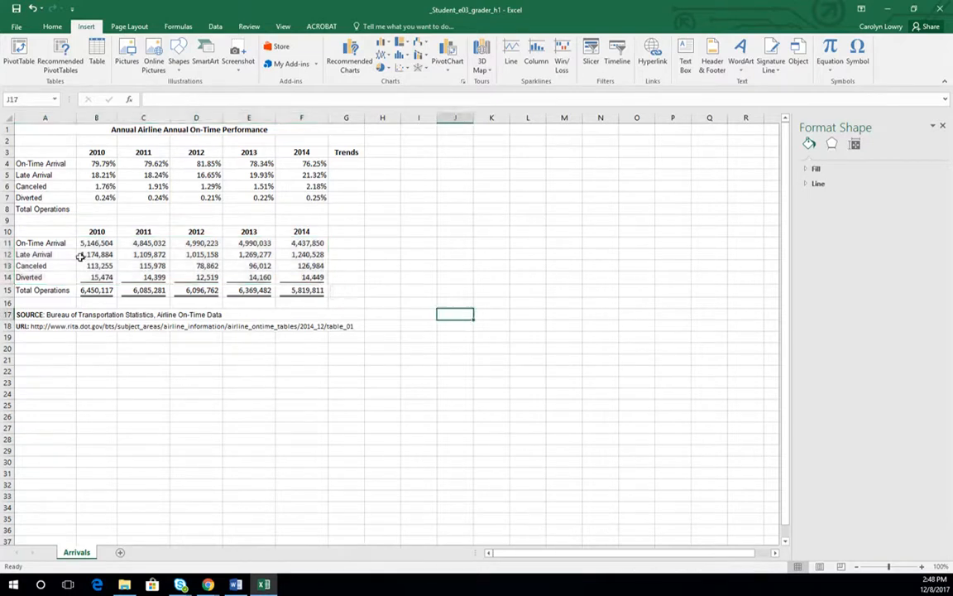
- Insert a 2-D clustered column chart from A10:F14 and move it beside the data, starting near cell I5
left_click_drag(19, 232, 300, 279)
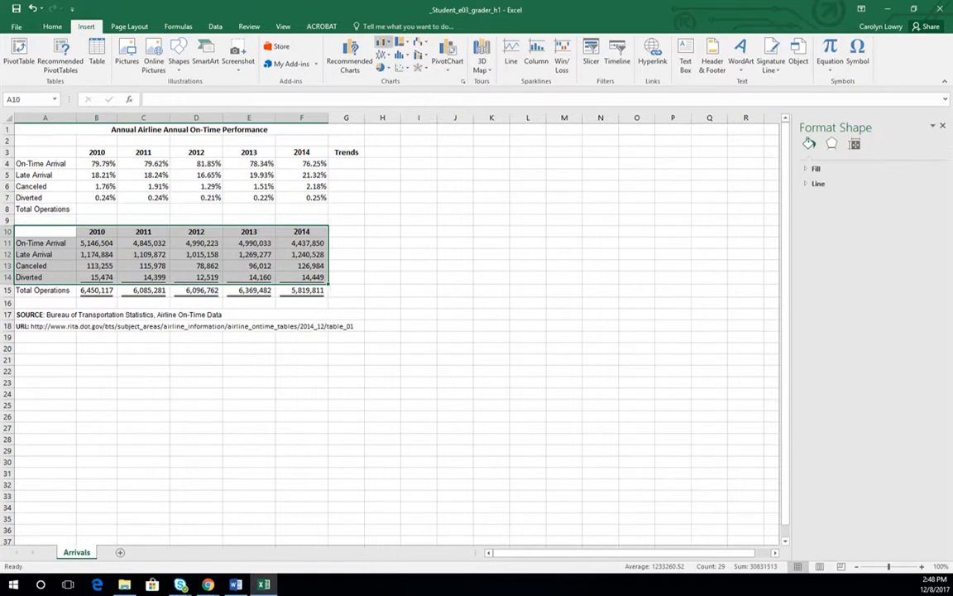
left_click(382, 42)
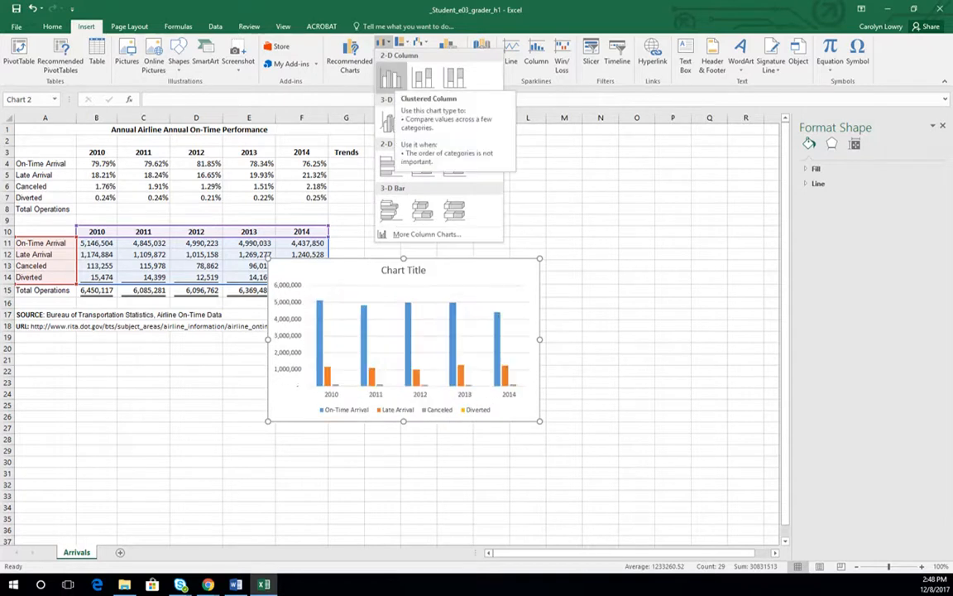
left_click(391, 79)
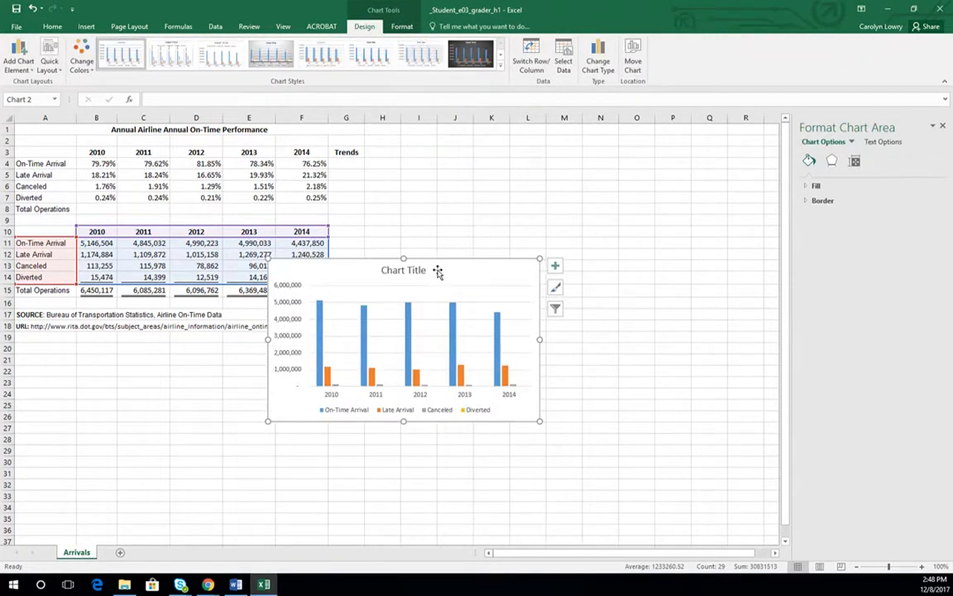
left_click_drag(439, 265, 583, 192)
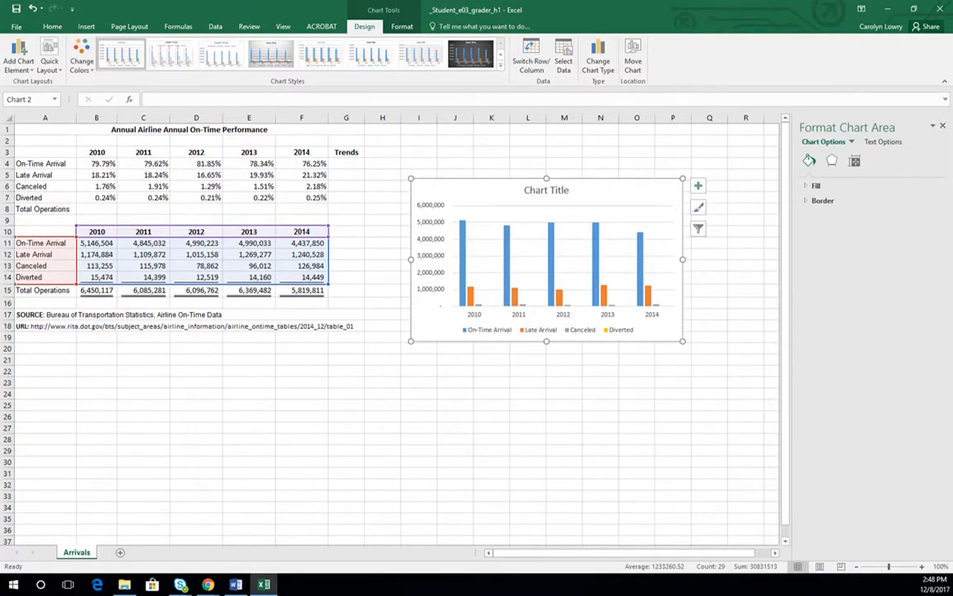
left_click(538, 329)
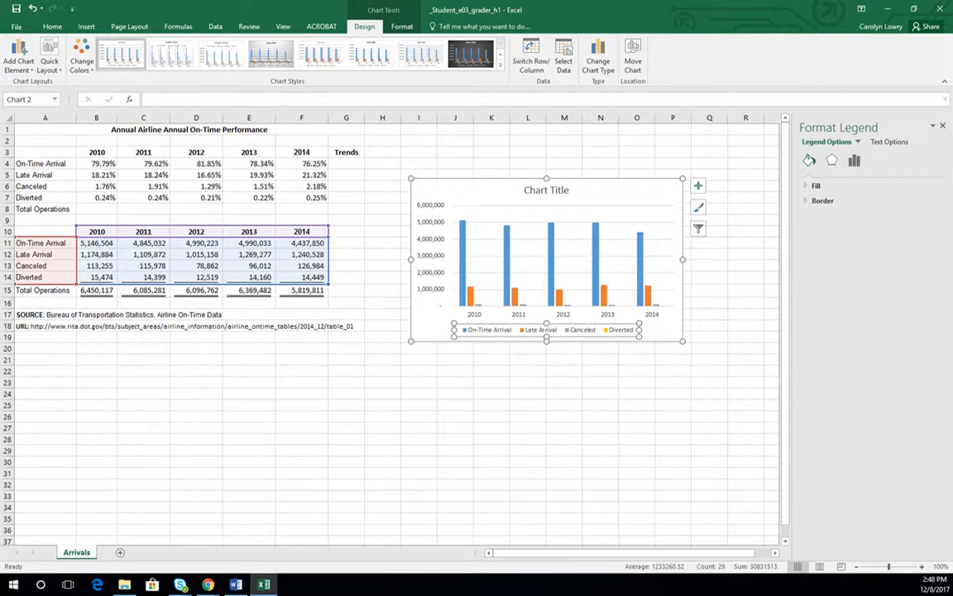
left_click(424, 206)
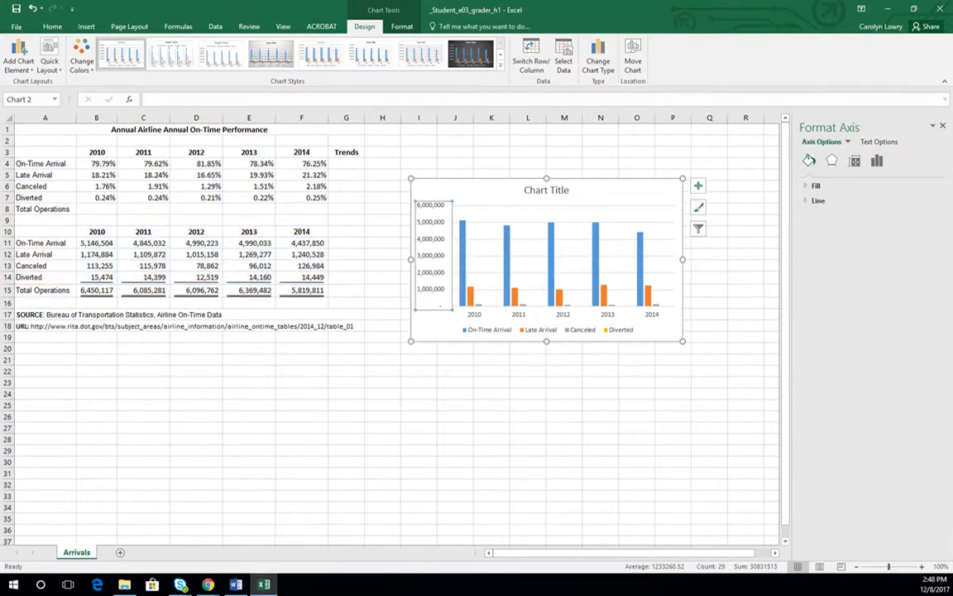
left_click(468, 315)
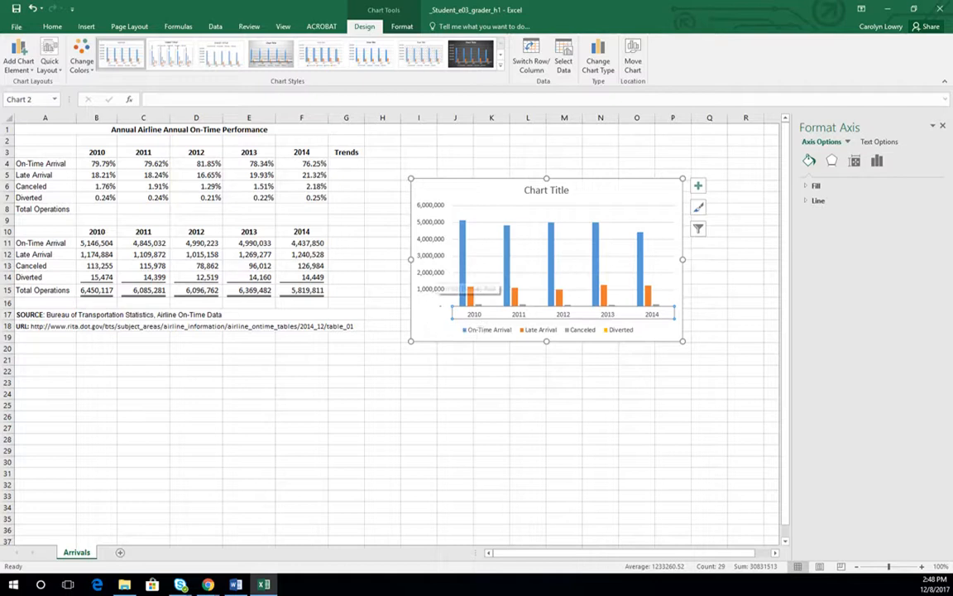
left_click(431, 259)
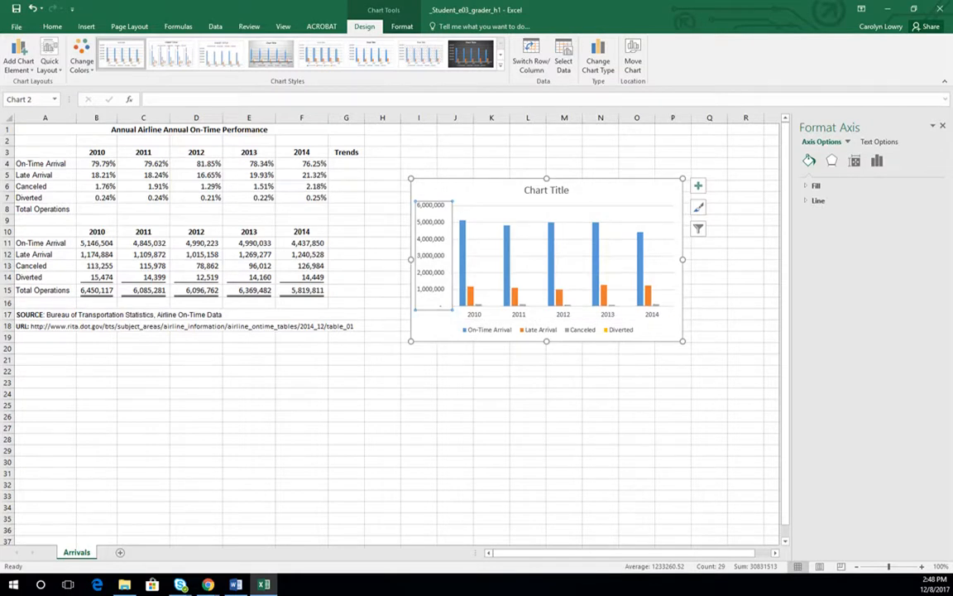
left_click(476, 315)
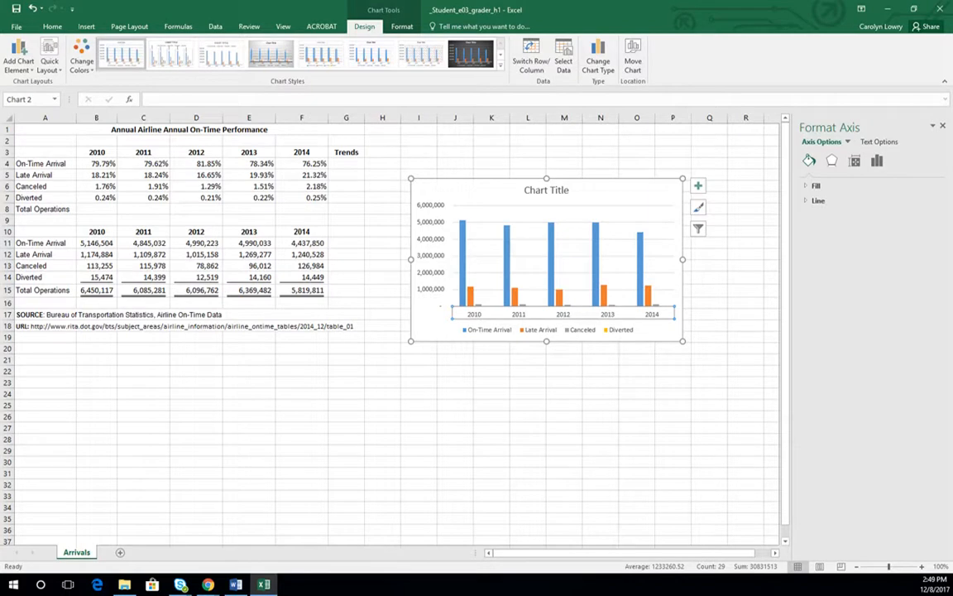
- Replace the placeholder chart title with "Problems"
left_click(538, 191)
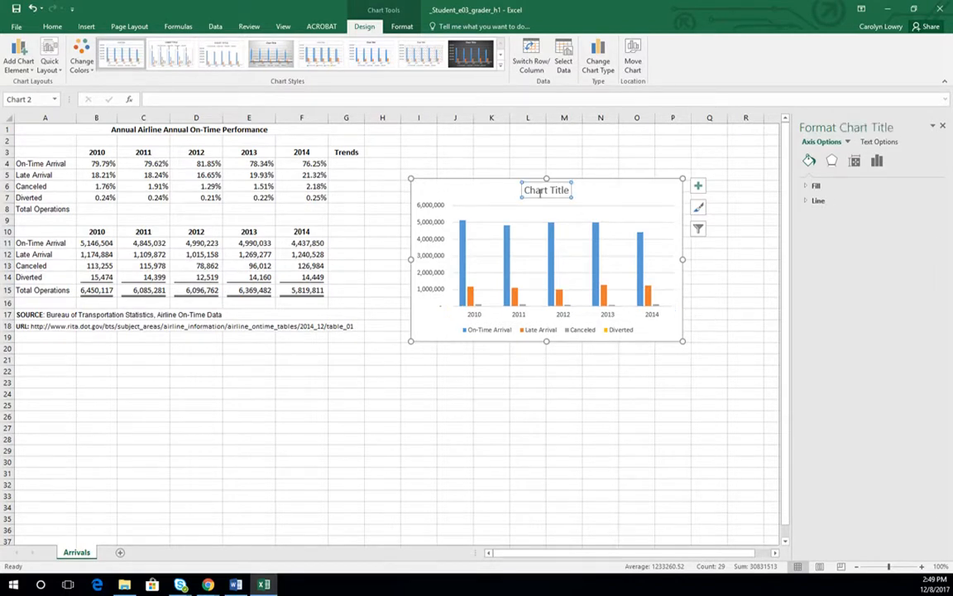
triple_click(539, 190)
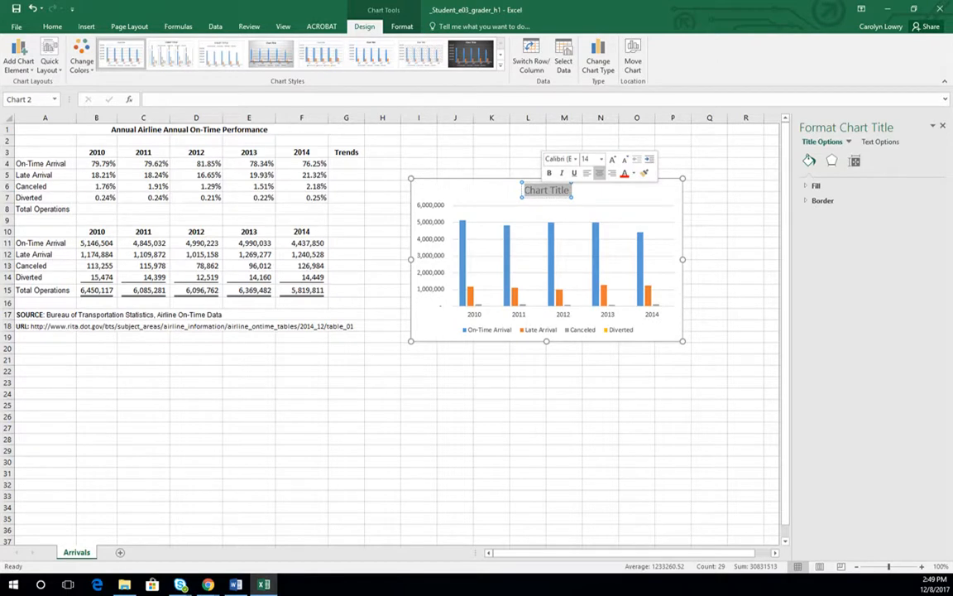
type("{rpb;e,")
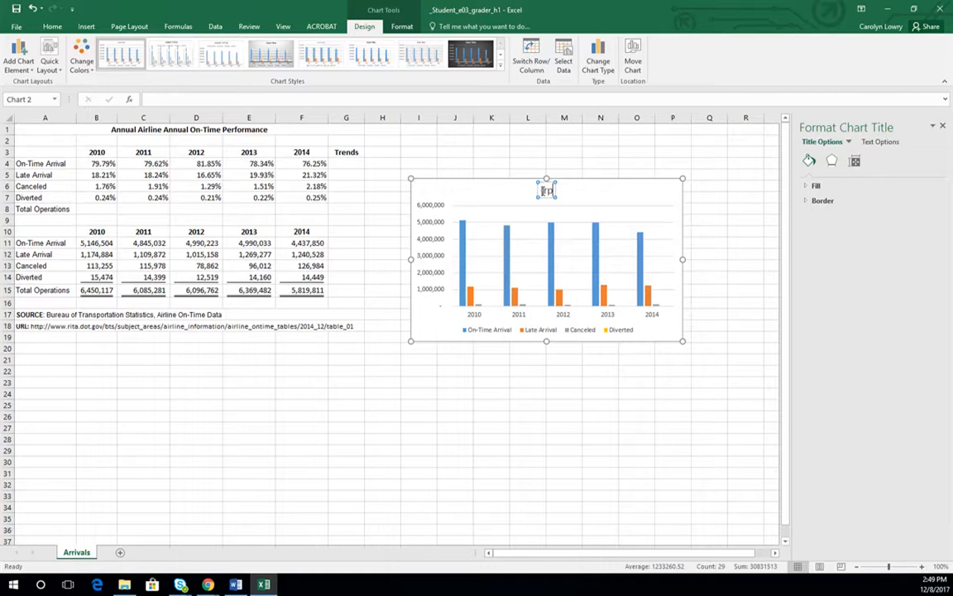
key("BackSpace")
key("BackSpace")
key("BackSpace")
key("BackSpace")
key("BackSpace")
key("BackSpace")
key("BackSpace")
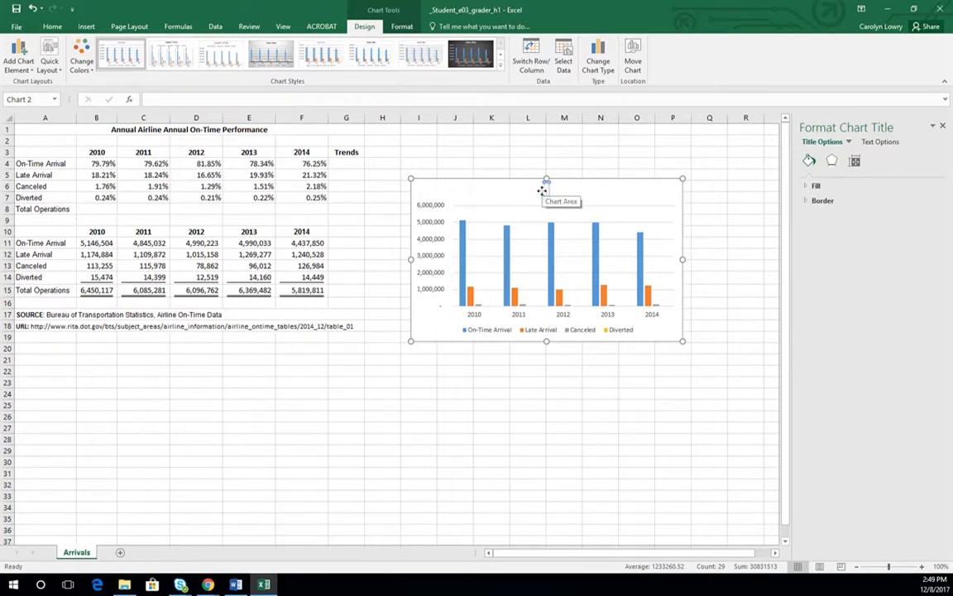
type("Problems")
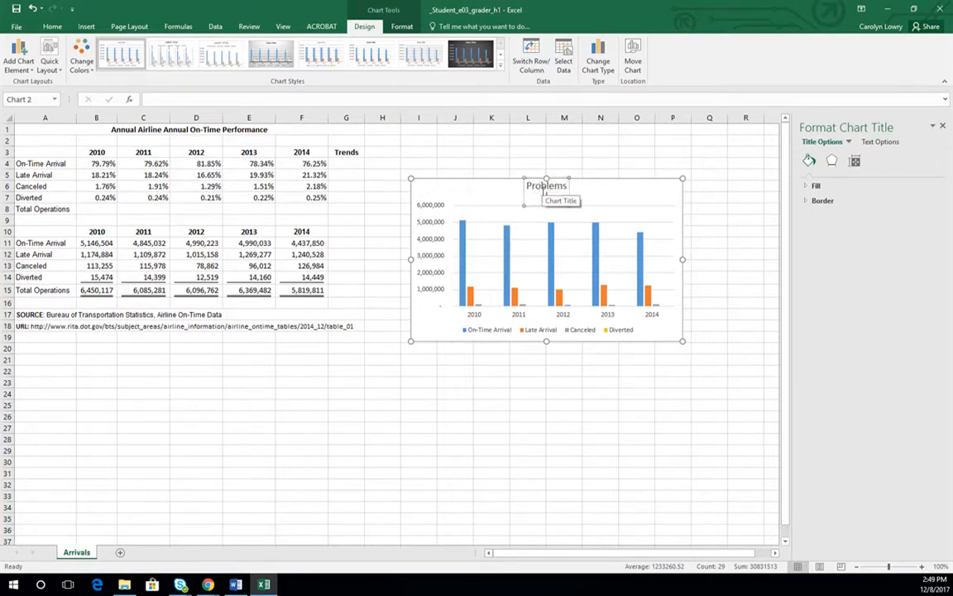
key("BackSpace")
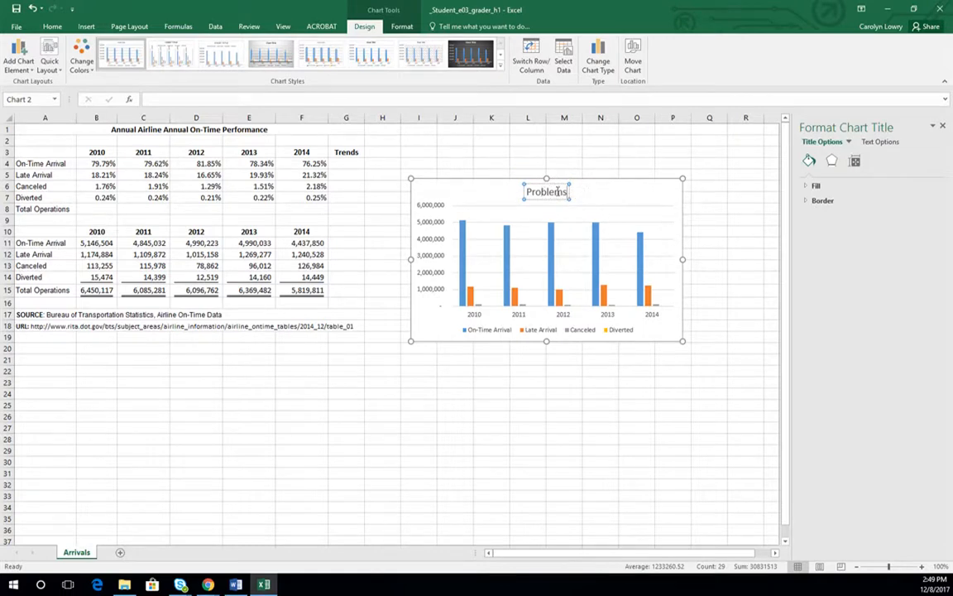
- Make the chart title bold and set its font size to 16
double_click(557, 192)
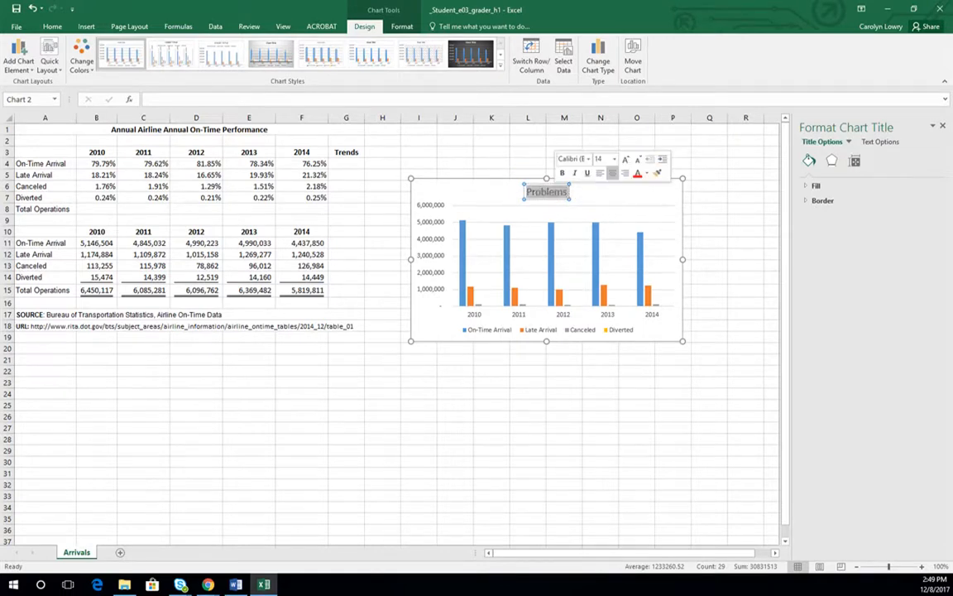
left_click(563, 173)
left_click(614, 158)
left_click(599, 226)
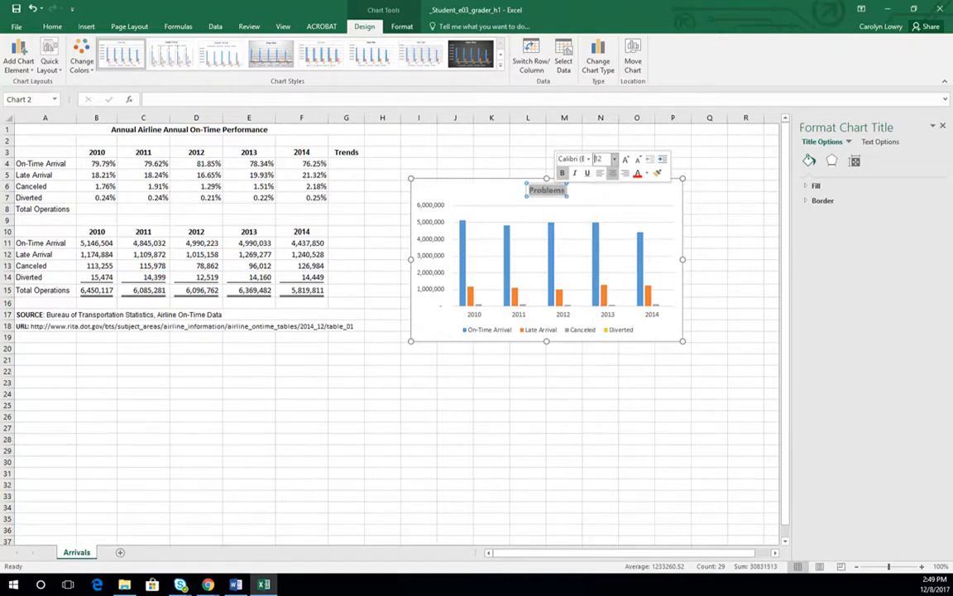
left_click(615, 159)
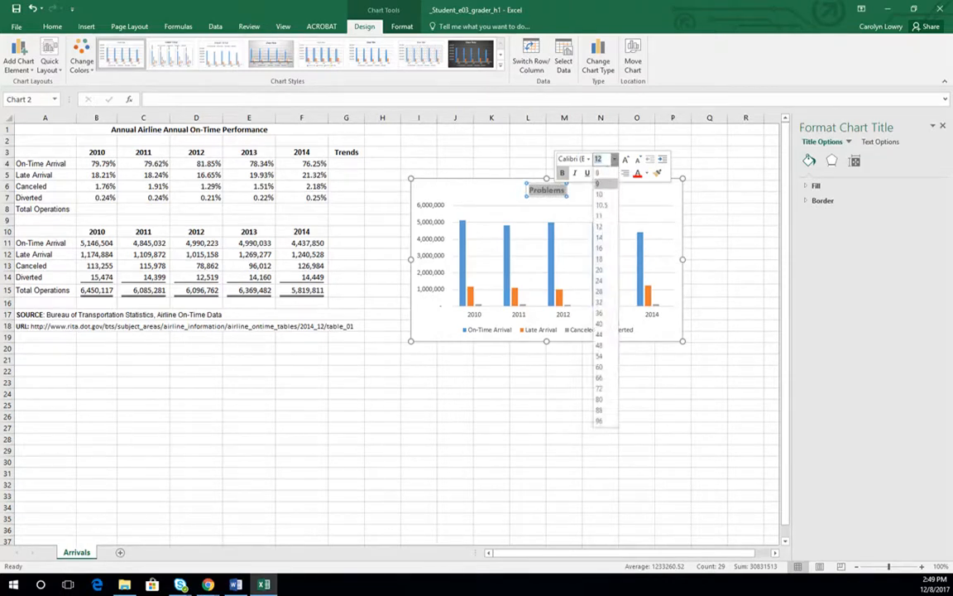
left_click(601, 247)
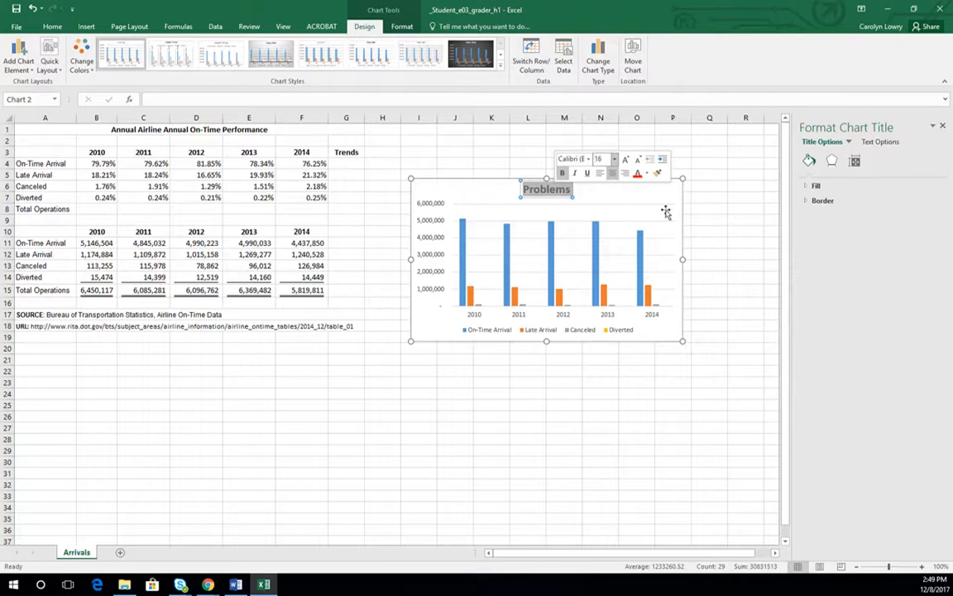
left_click(629, 203)
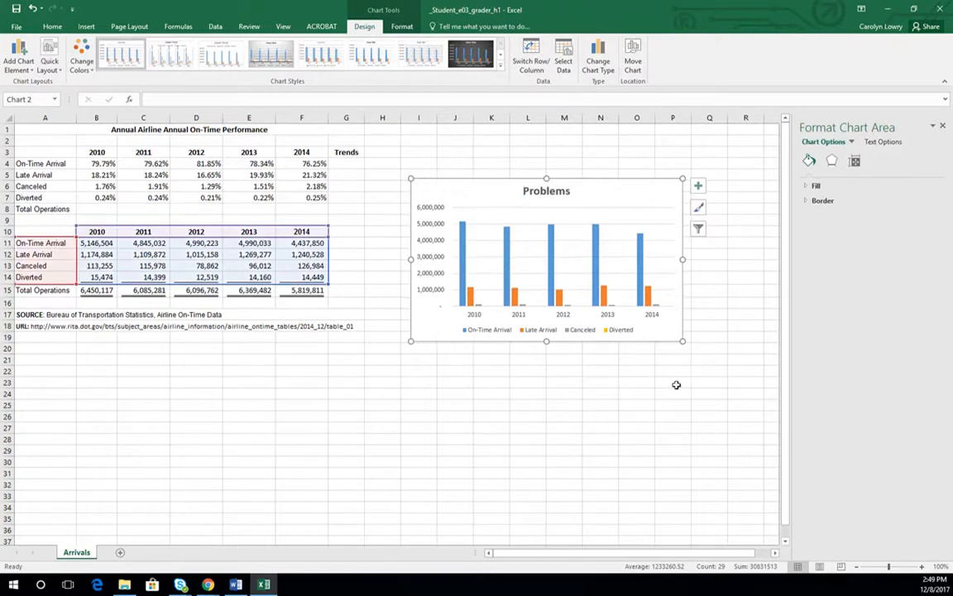
- Enlarge the chart so that its lower corner reaches about column Q, row 24
left_click_drag(683, 341, 705, 399)
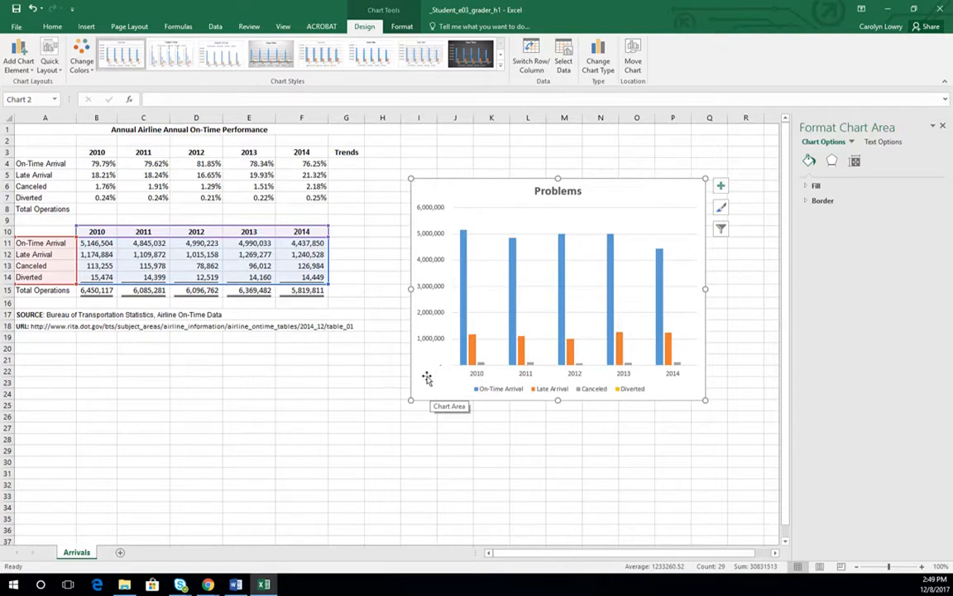
right_click(427, 377)
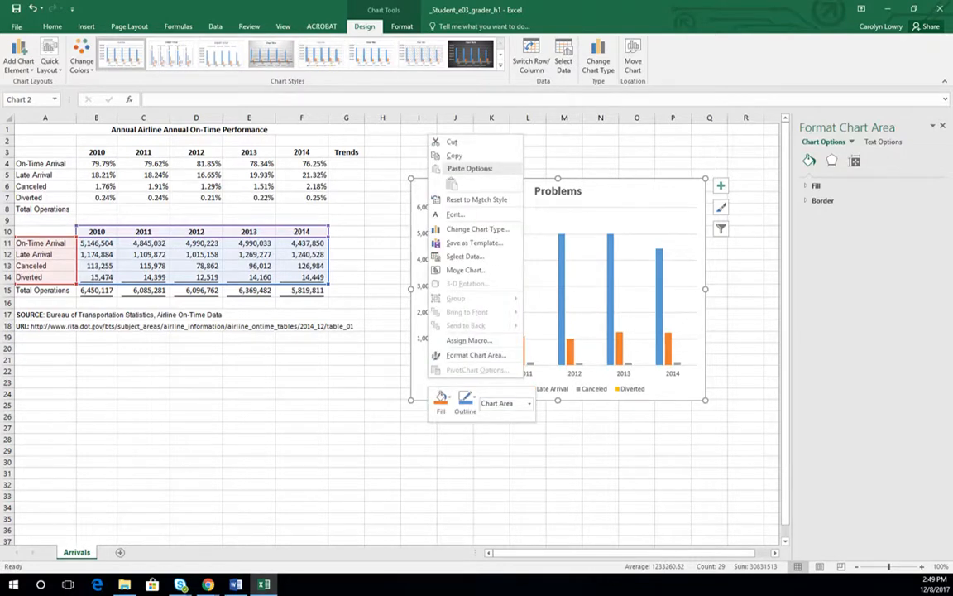
left_click(619, 194)
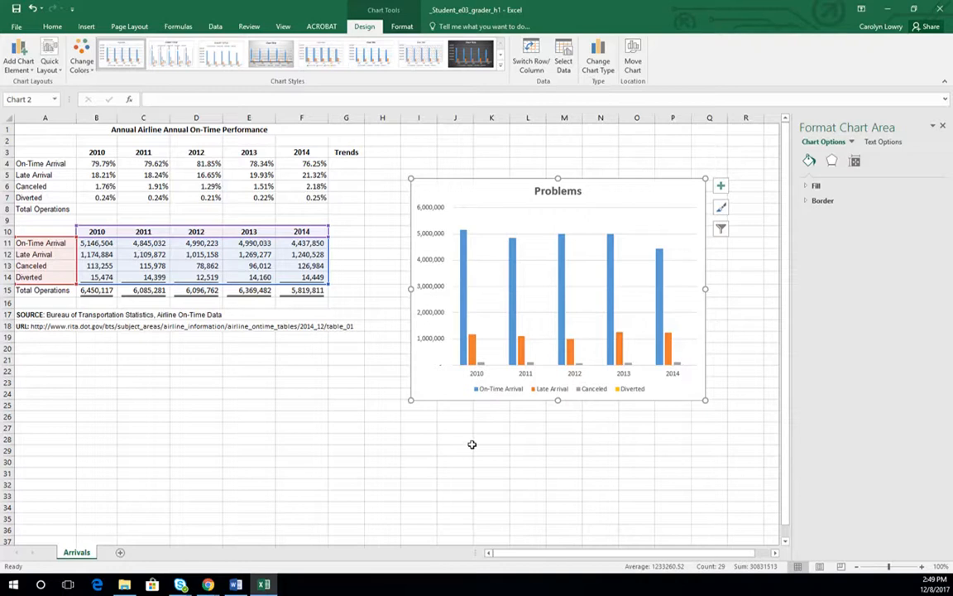
- Move the chart to a new chart sheet named "Problems"
right_click(463, 194)
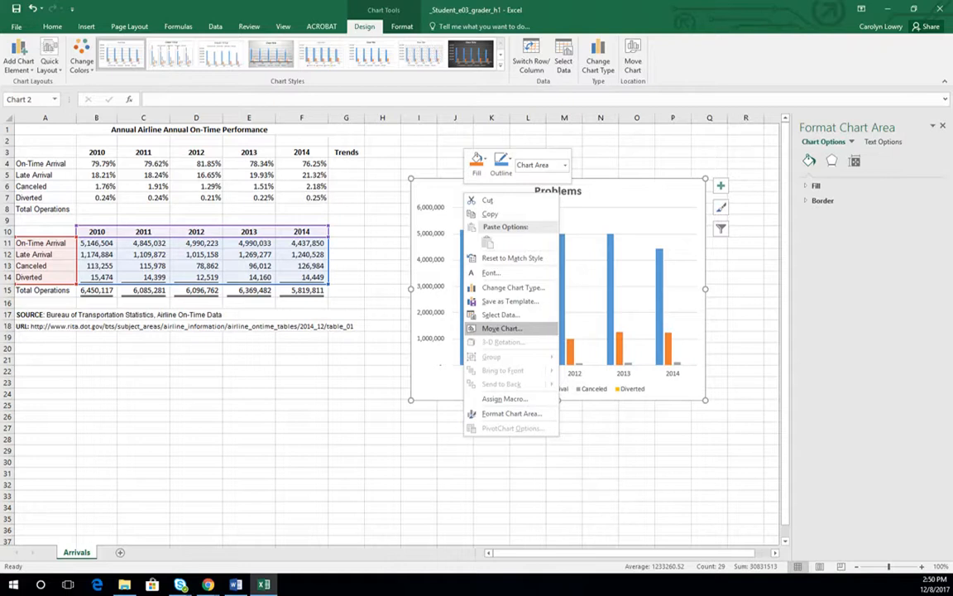
left_click(502, 329)
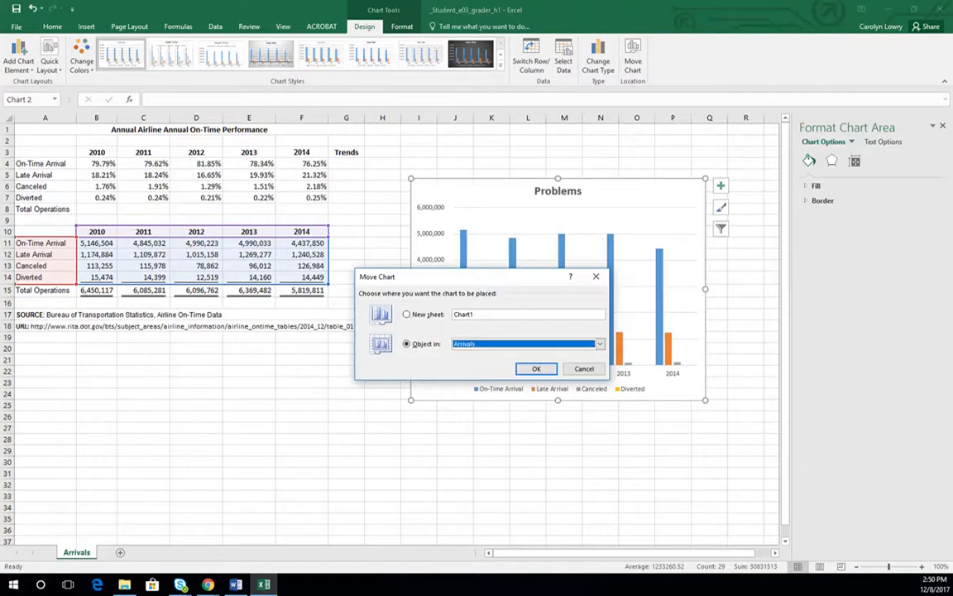
left_click(494, 315)
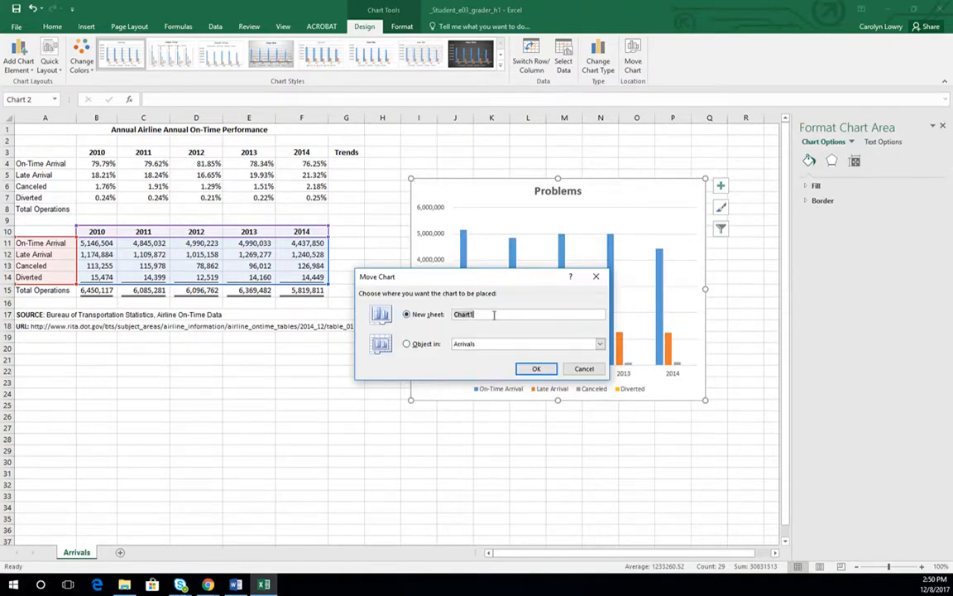
type("Problems")
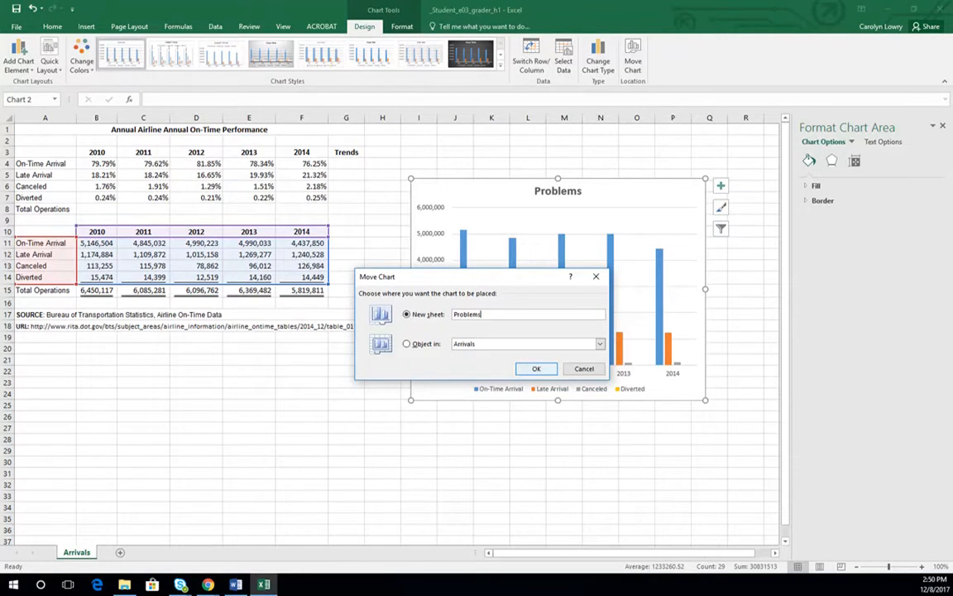
left_click(537, 369)
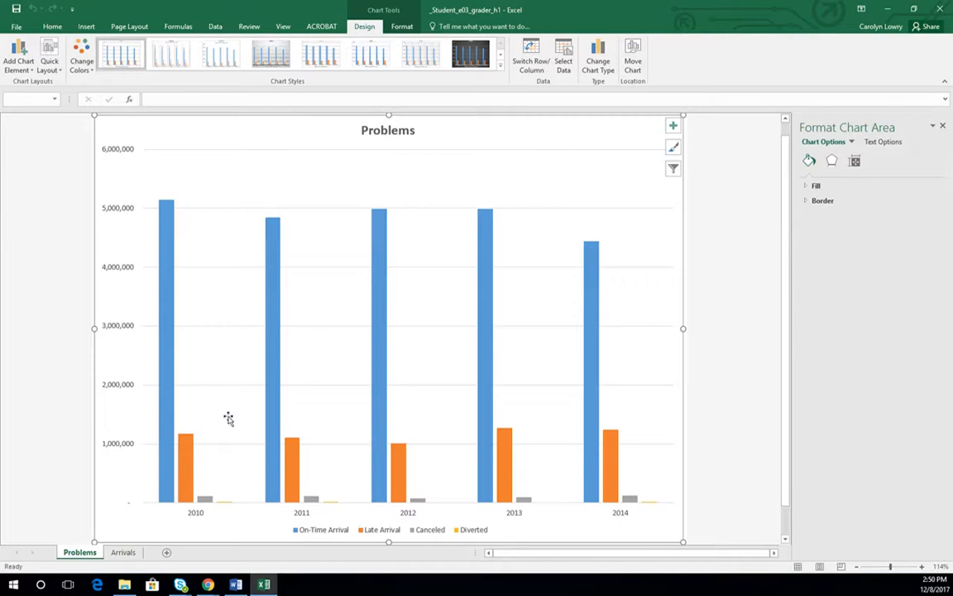
- Open the axis options for the chart's vertical value axis
left_click(118, 386)
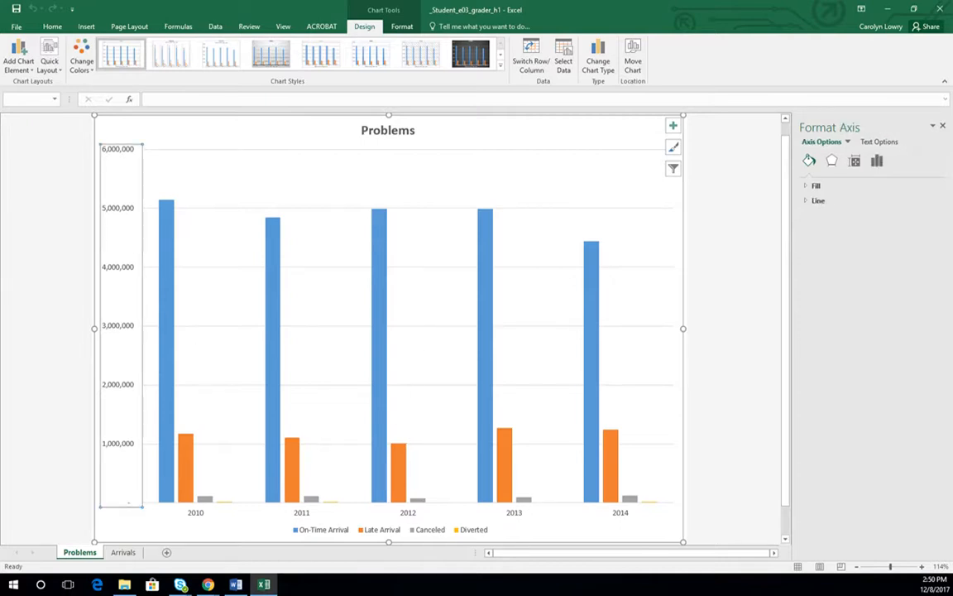
left_click(878, 161)
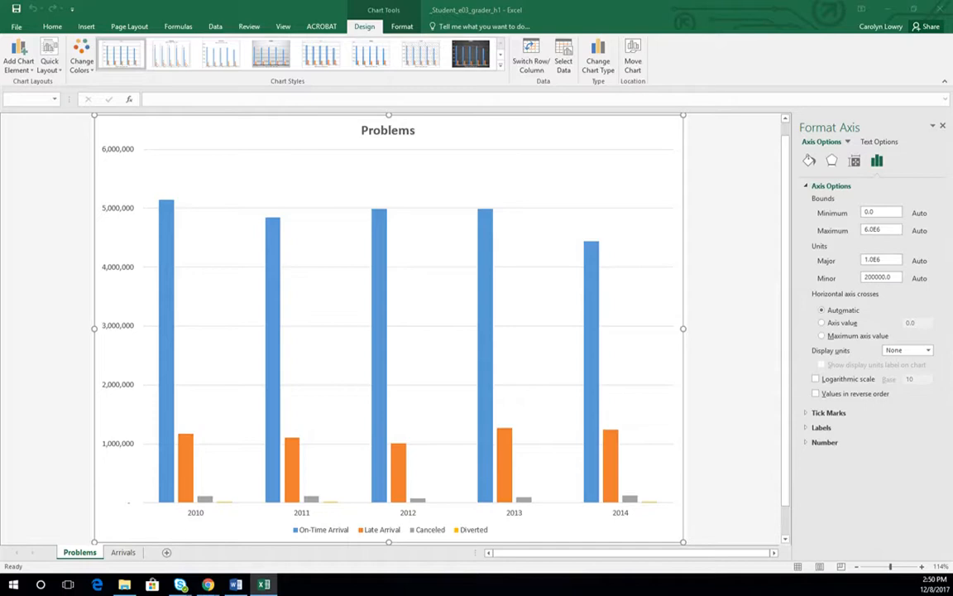
left_click(124, 443)
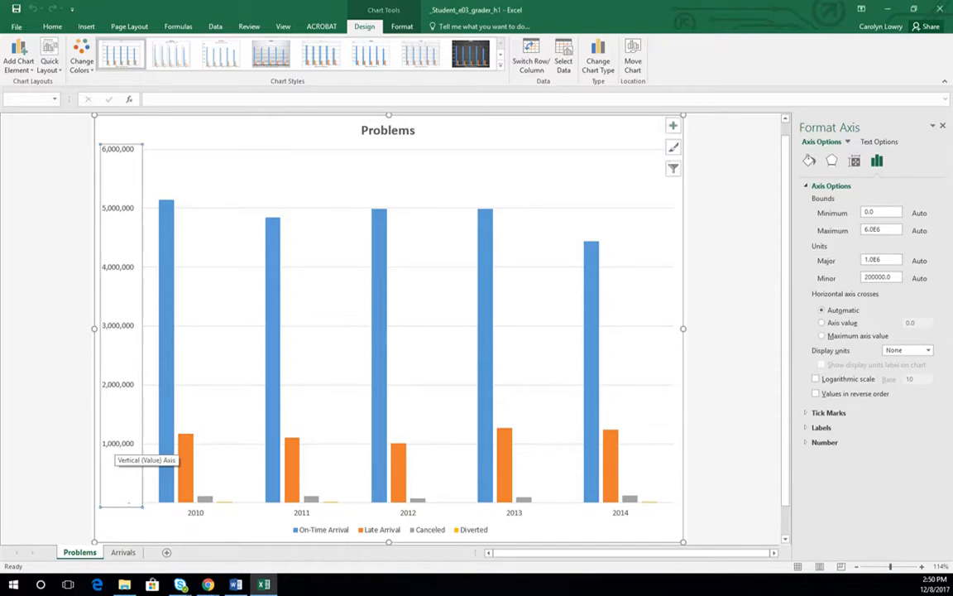
right_click(116, 432)
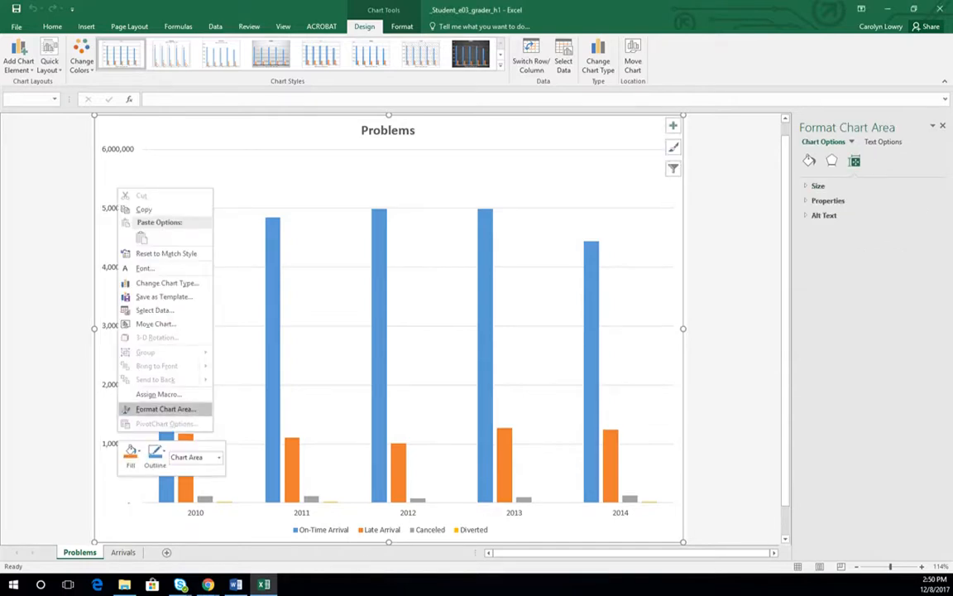
left_click(166, 409)
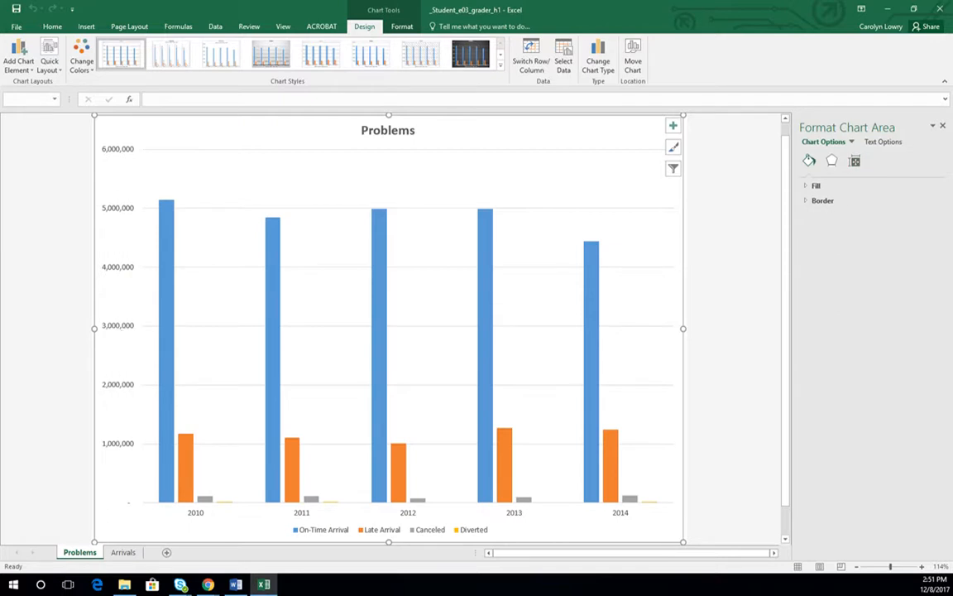
right_click(120, 328)
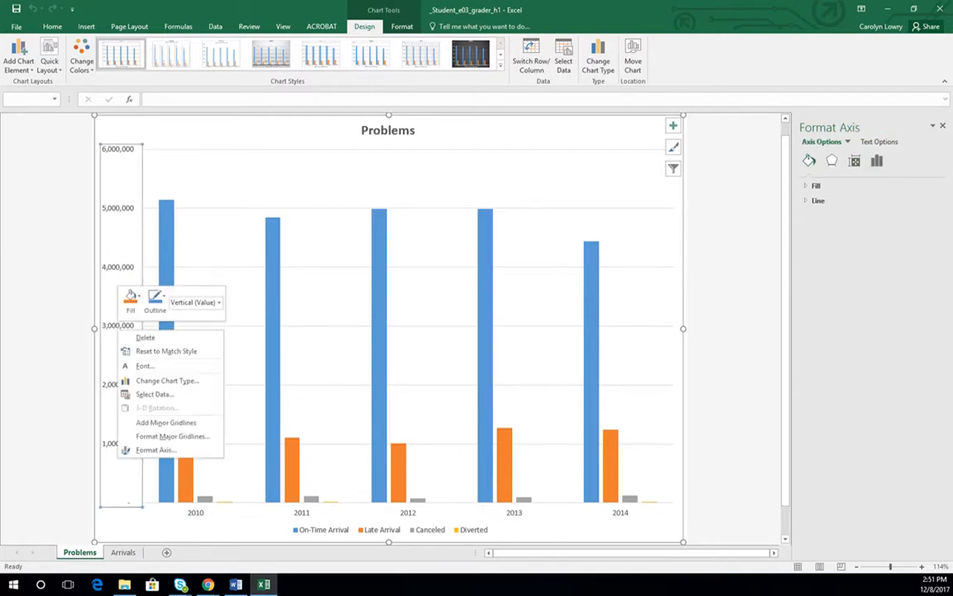
left_click(141, 449)
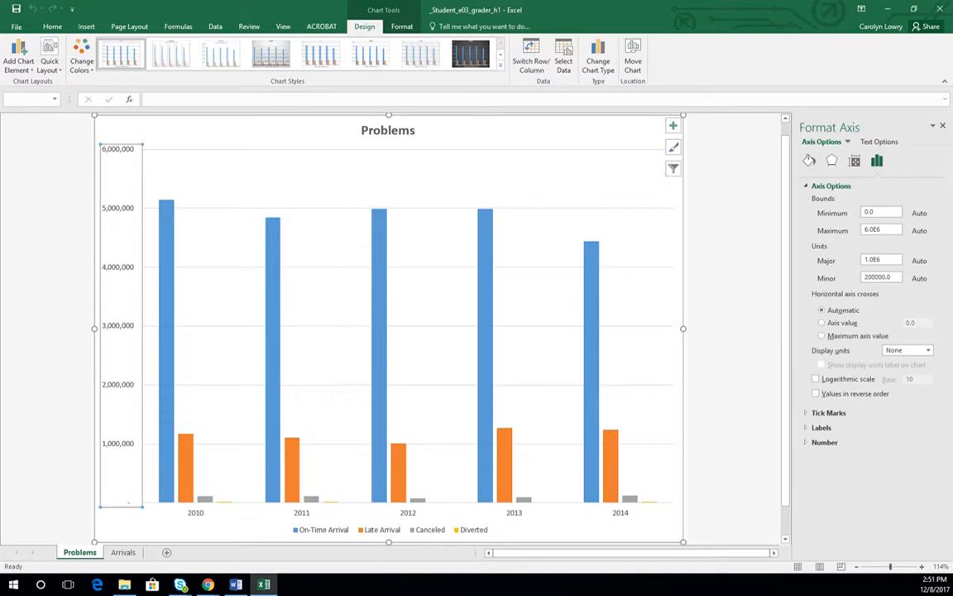
left_click(847, 142)
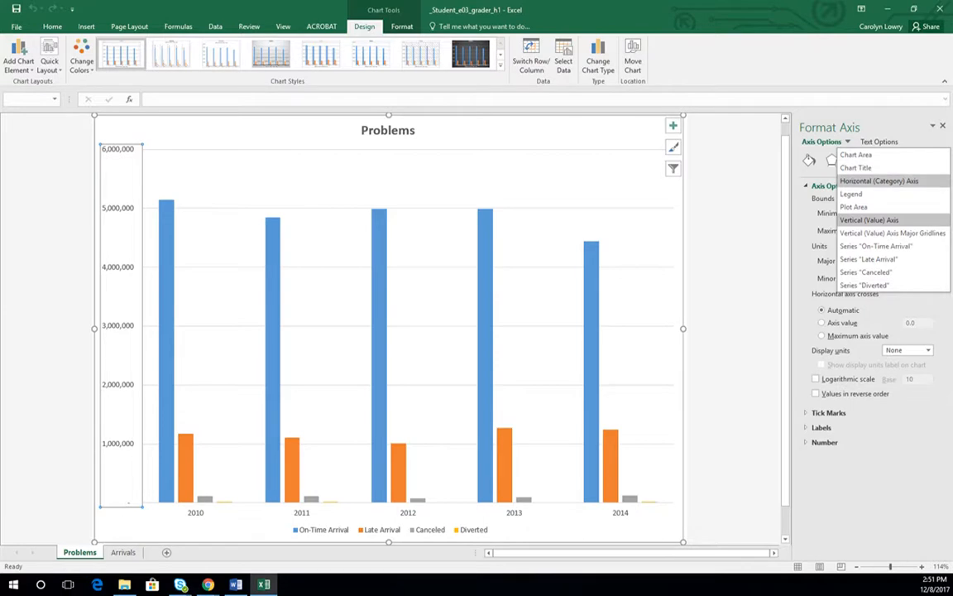
left_click(870, 220)
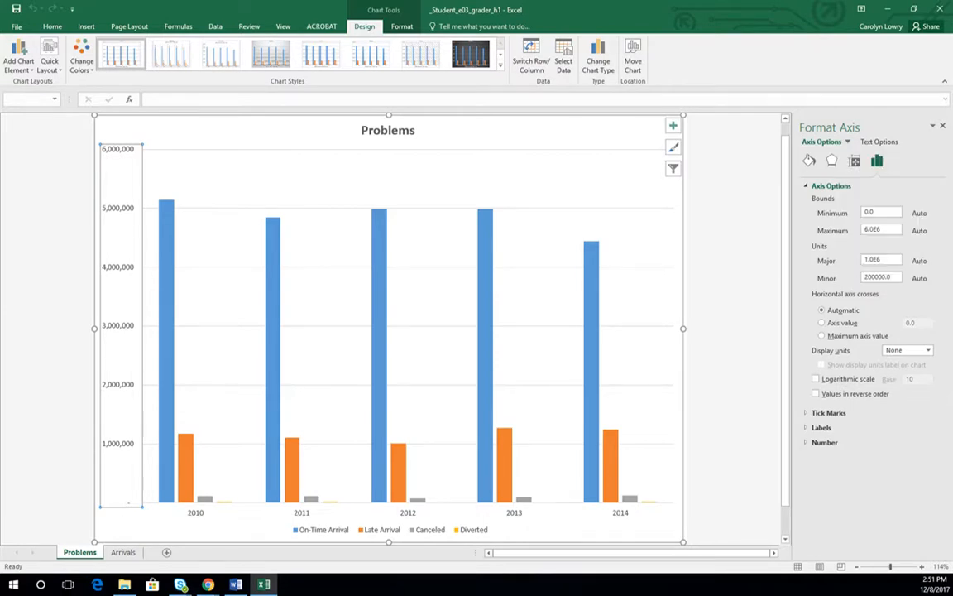
- Set the vertical value axis's display units to Millions
left_click(897, 259)
left_click_drag(896, 259, 864, 260)
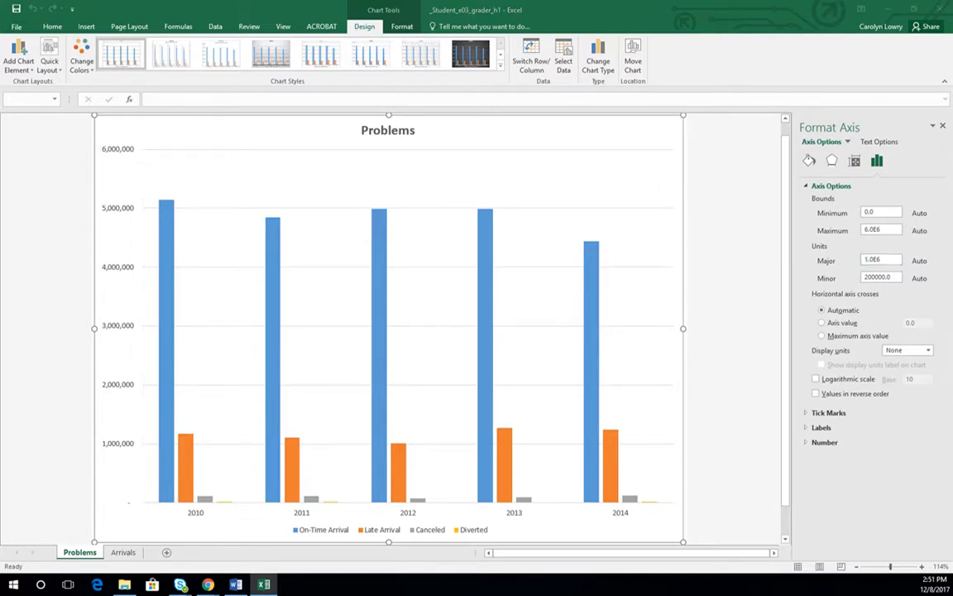
left_click(929, 350)
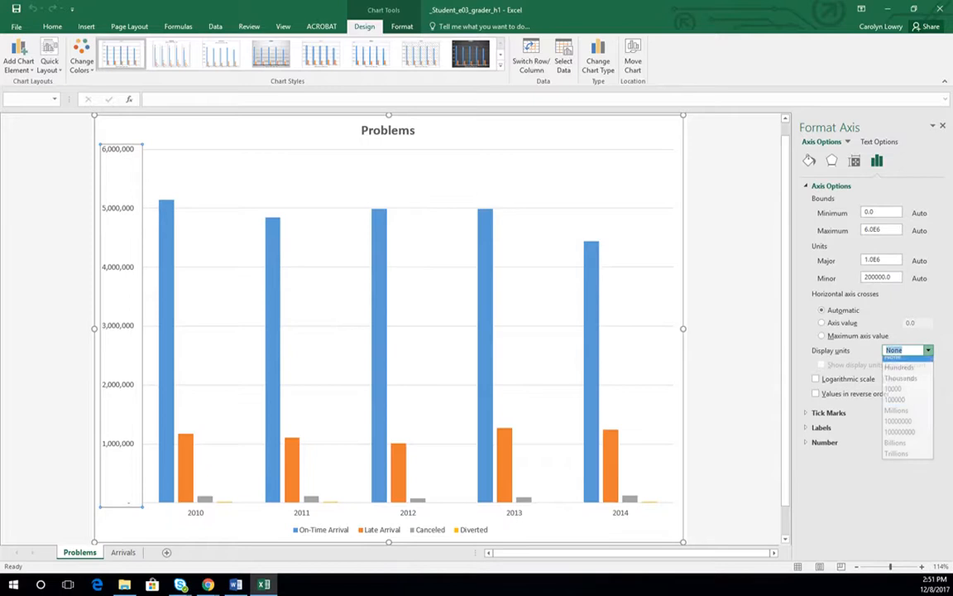
left_click(897, 415)
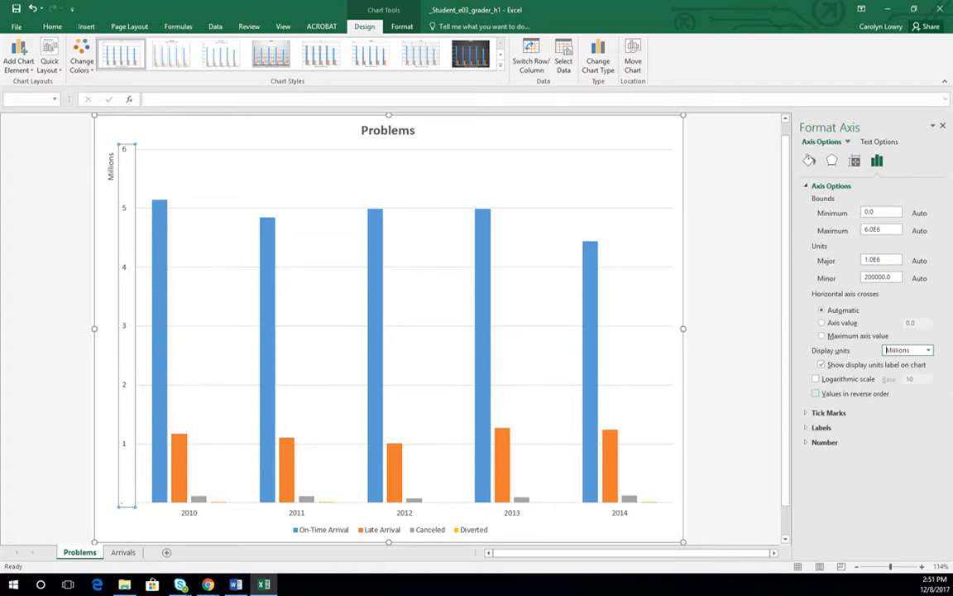
left_click(816, 393)
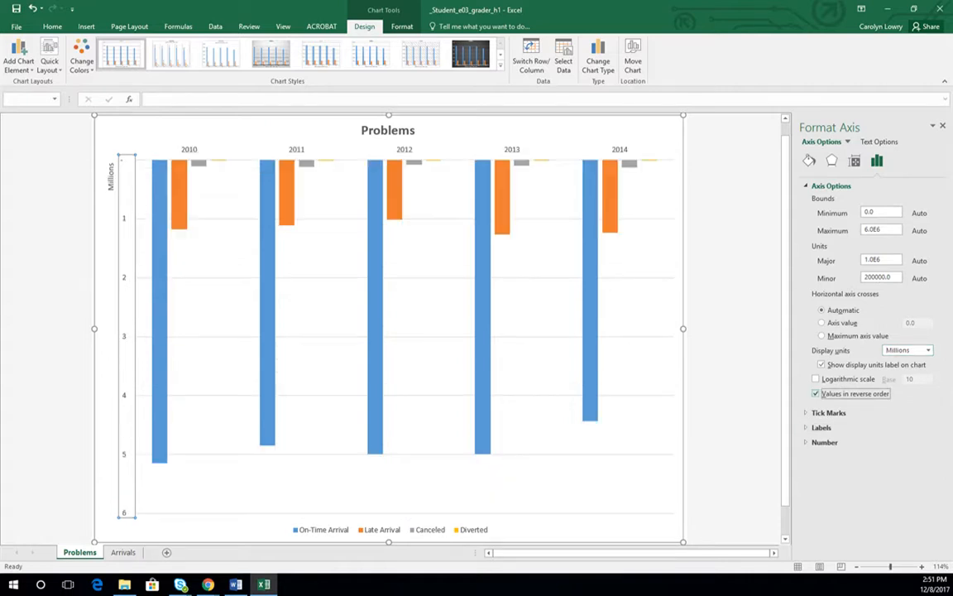
left_click(816, 393)
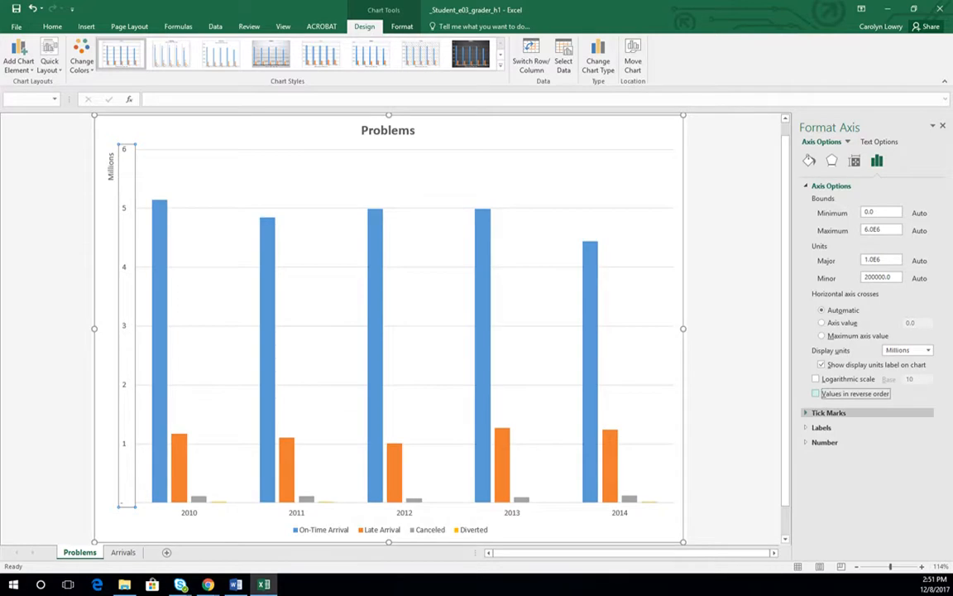
- Set the value axis's major tick marks to Inside and its minor tick marks to Outside
left_click(829, 412)
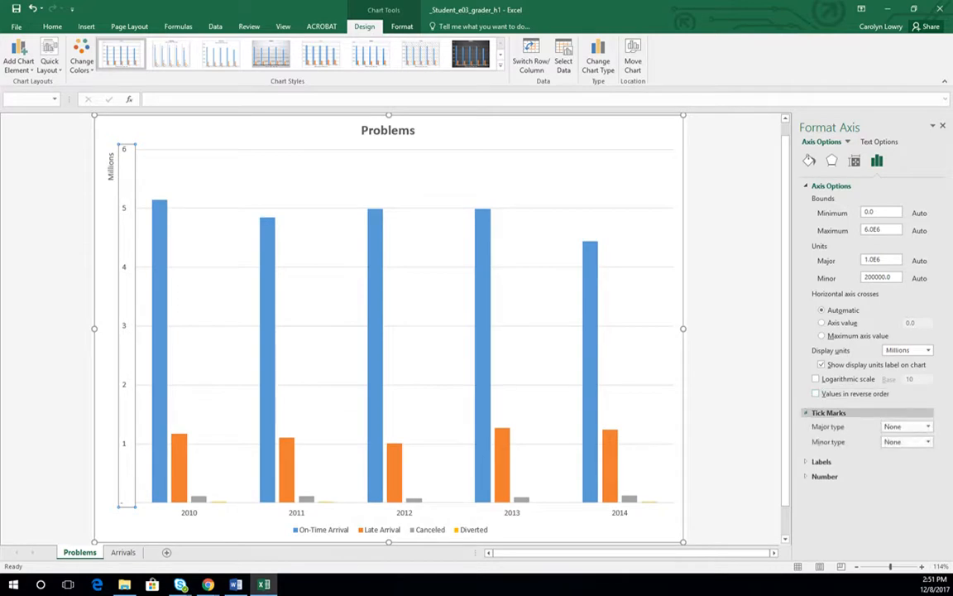
left_click(928, 426)
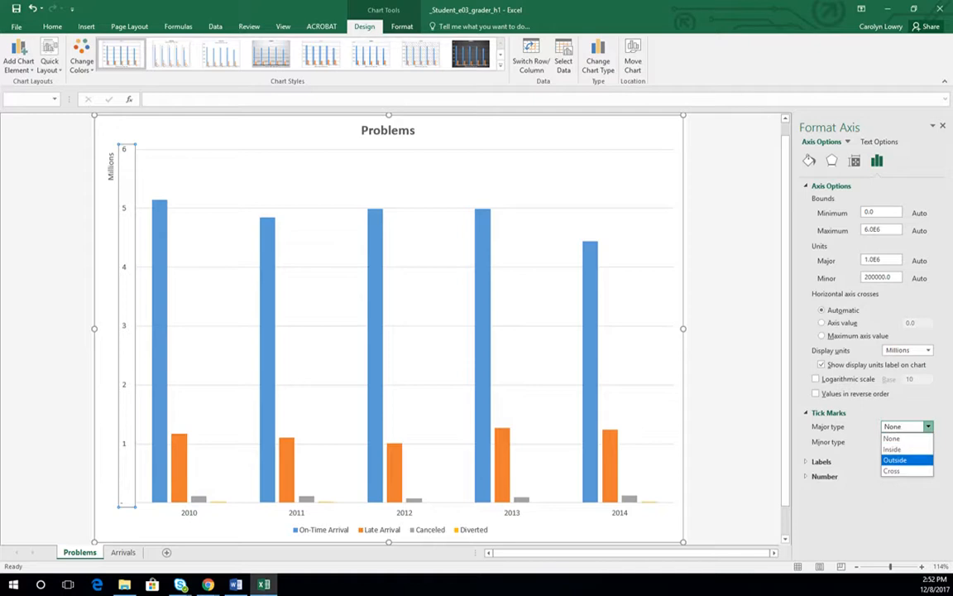
left_click(893, 449)
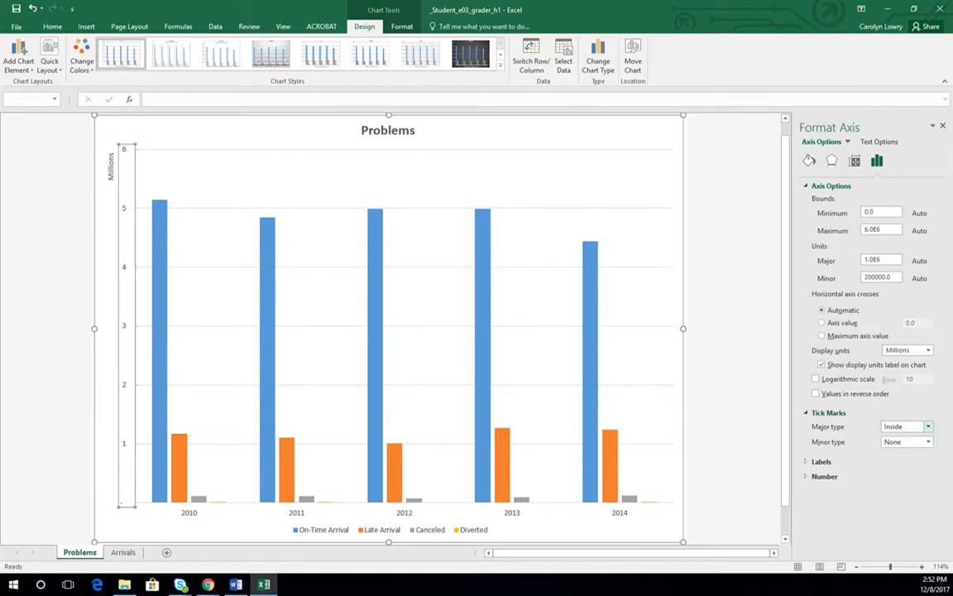
left_click(928, 442)
left_click(899, 475)
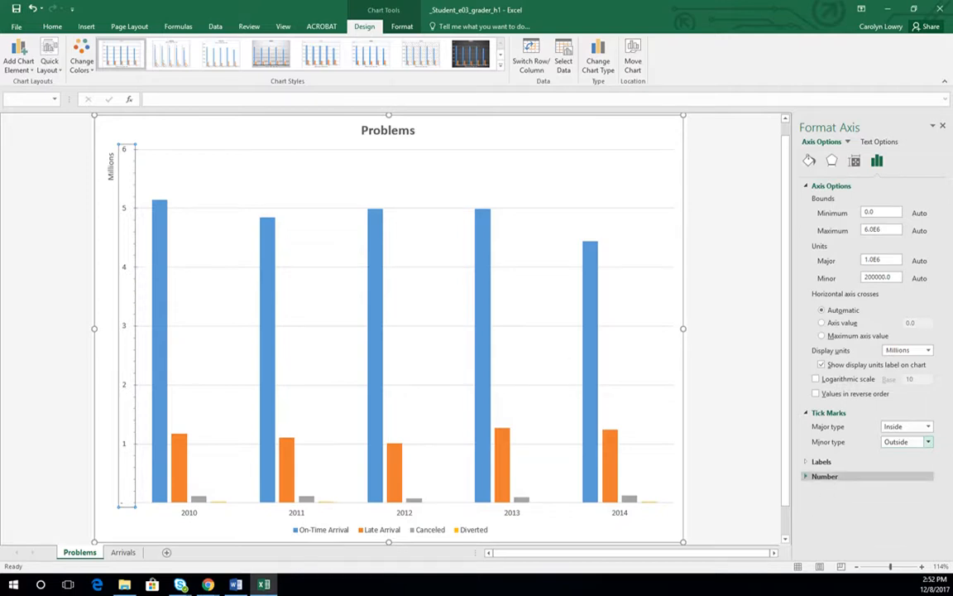
- Change the value axis's number format category to Number
left_click(824, 476)
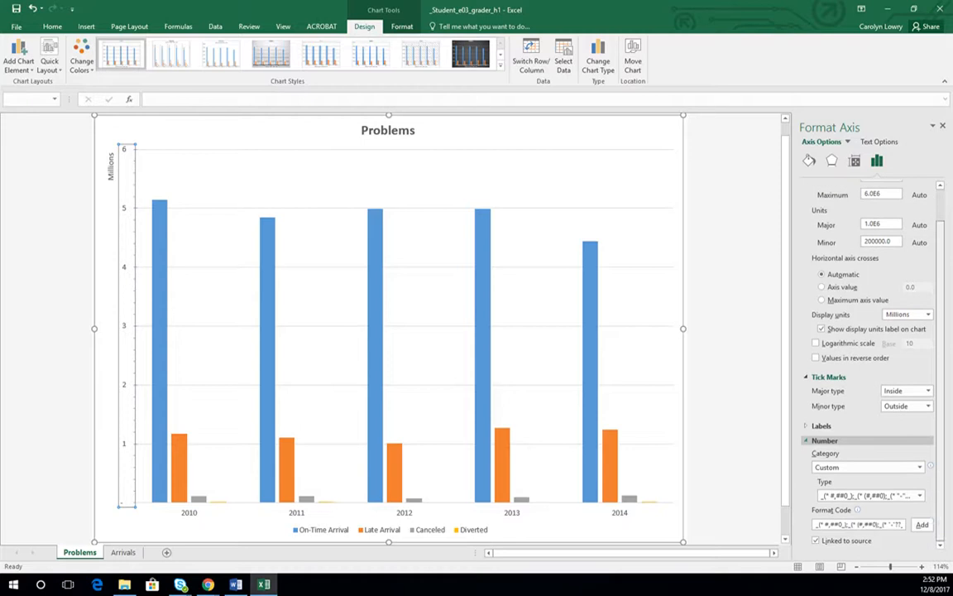
left_click(920, 495)
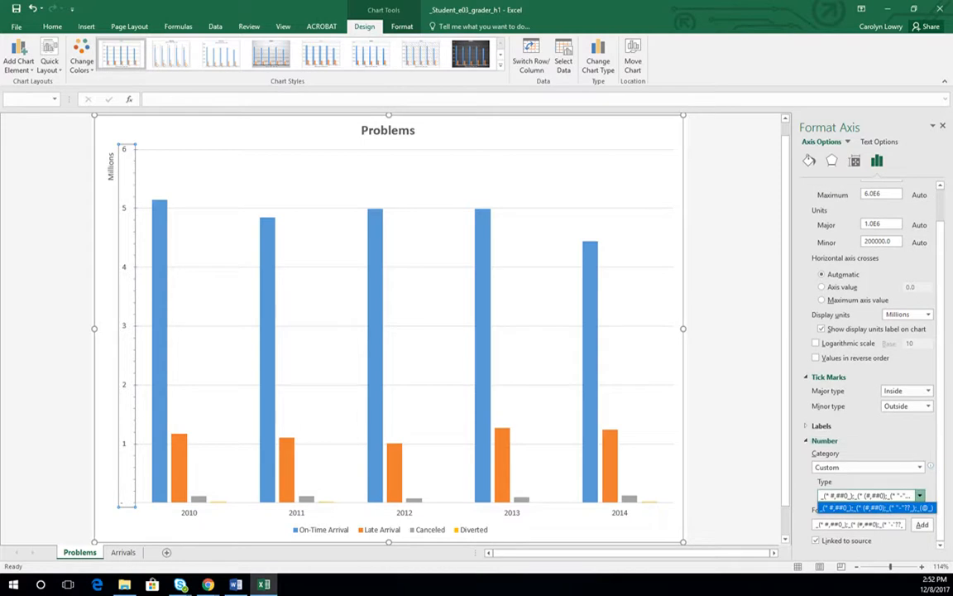
left_click(919, 468)
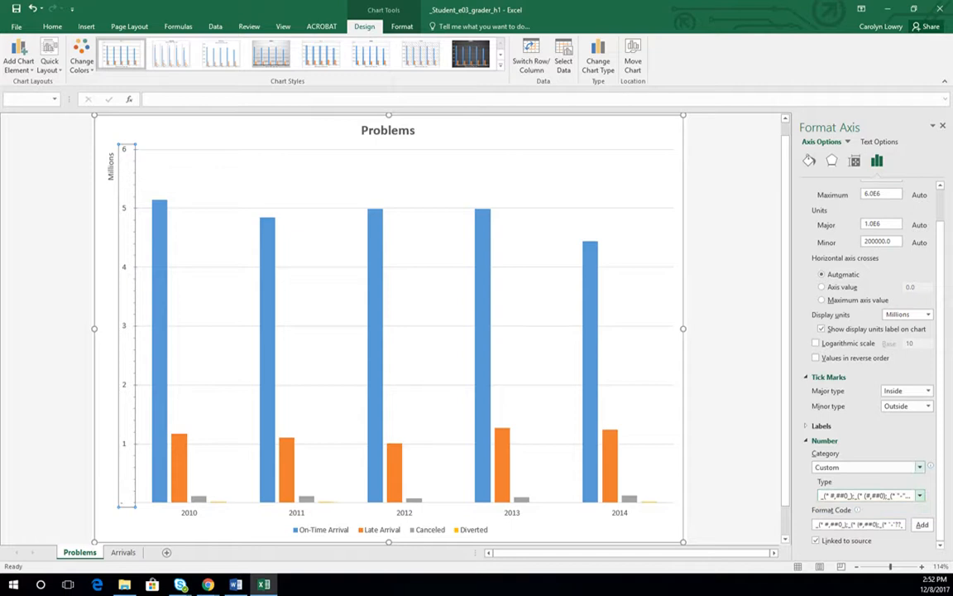
key("Up")
key("Up")
key("Up")
key("Up")
key("Up")
key("Up")
key("Up")
key("Up")
key("Up")
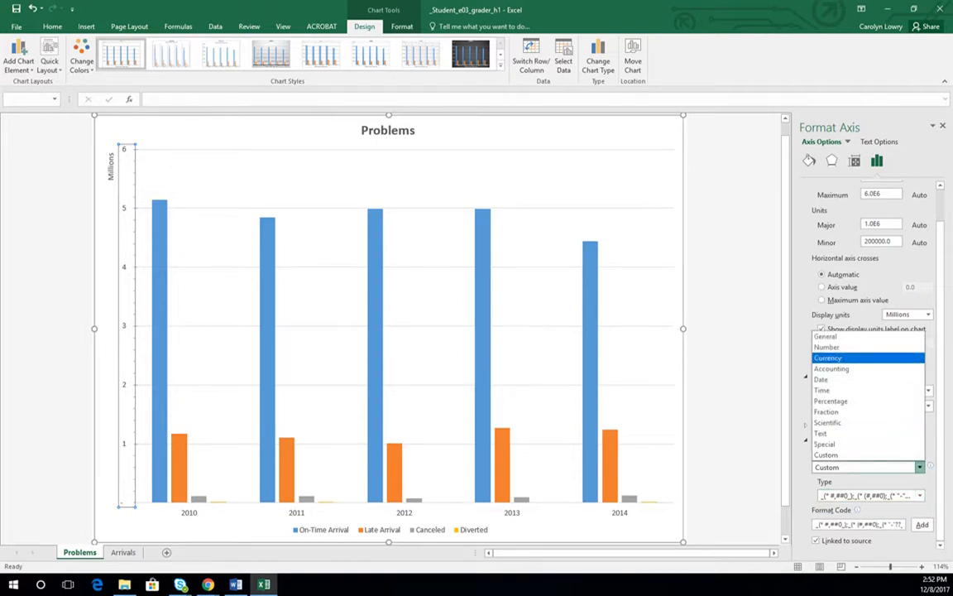
key("Up")
key("Return")
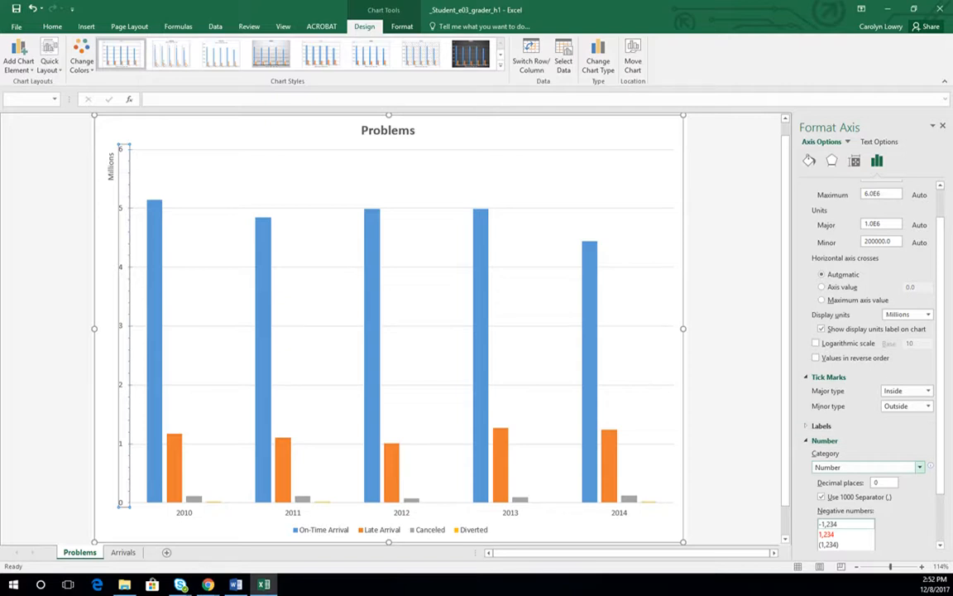
left_click(824, 441)
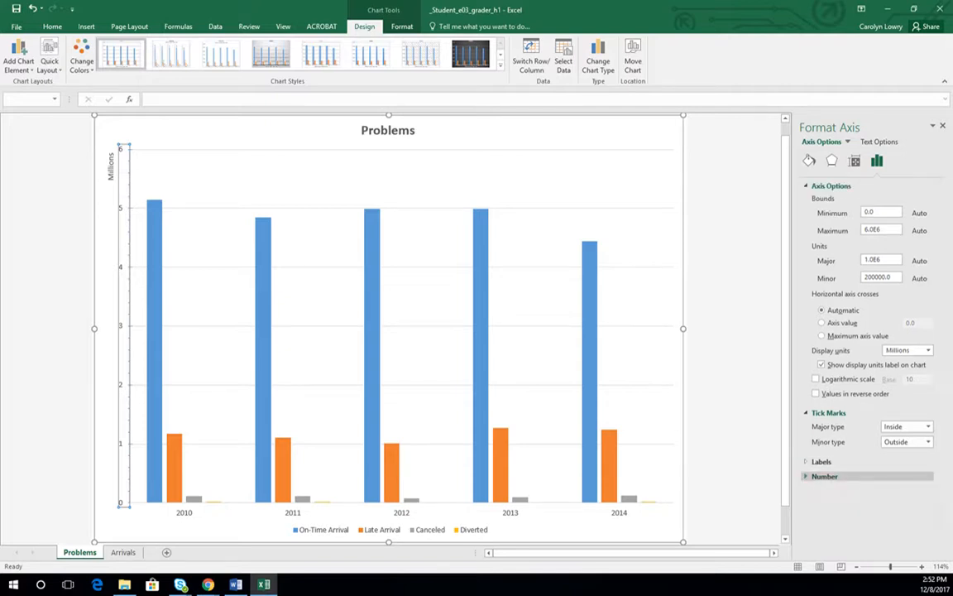
left_click(828, 412)
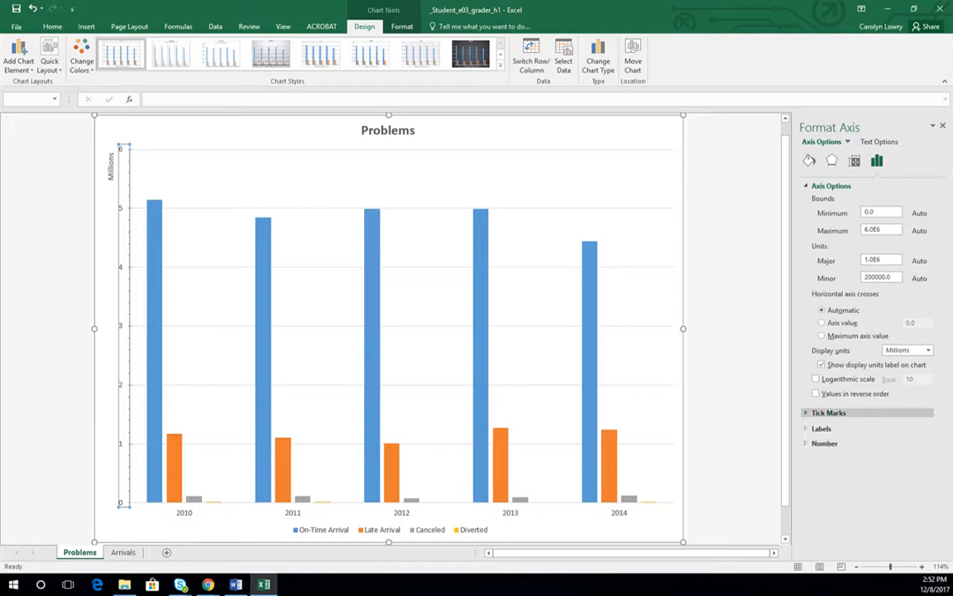
left_click(831, 185)
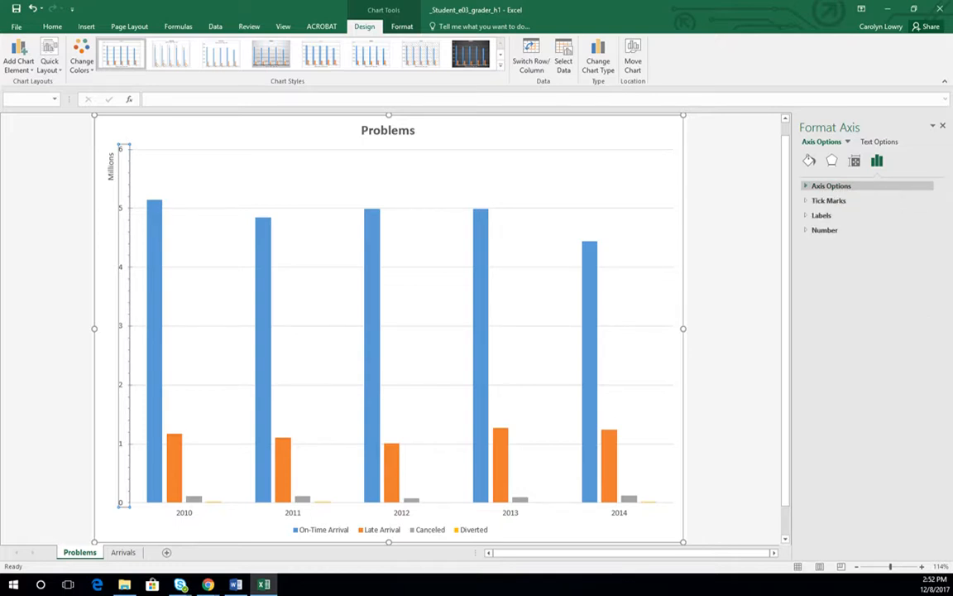
left_click(825, 230)
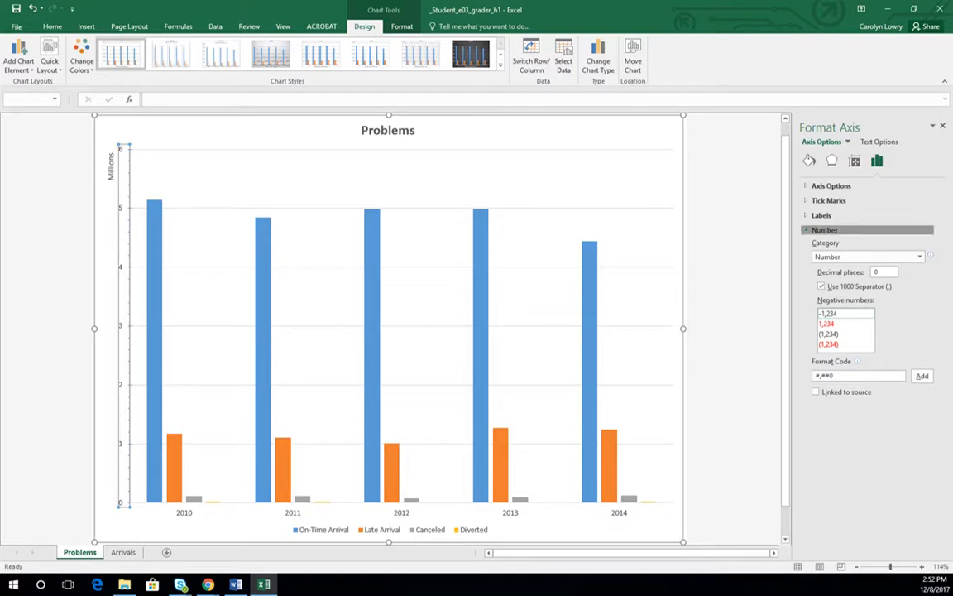
left_click(825, 230)
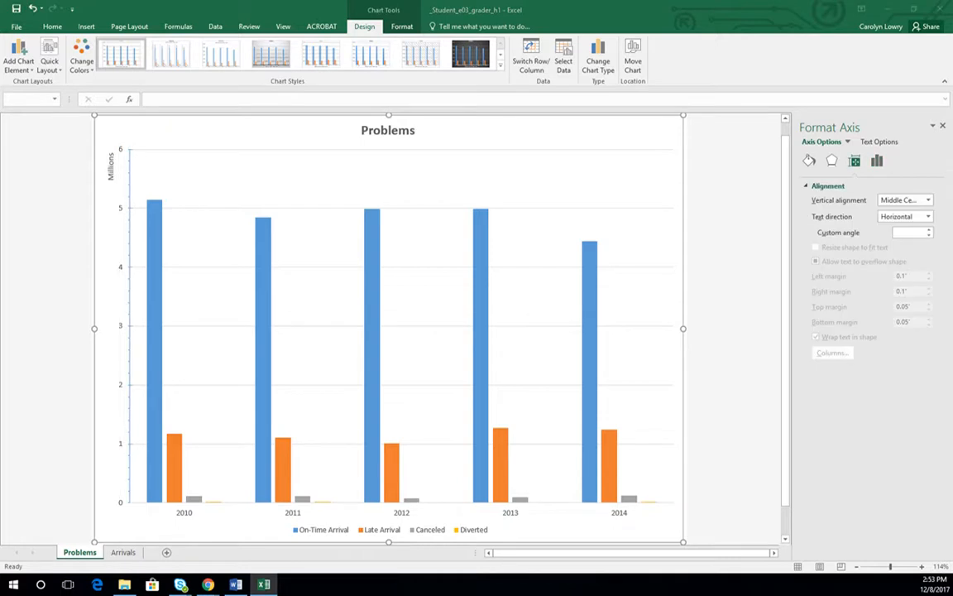
- Rotate all text of the horizontal axis's year labels by 90° and choose Center Middle vertical alignment
left_click(294, 515)
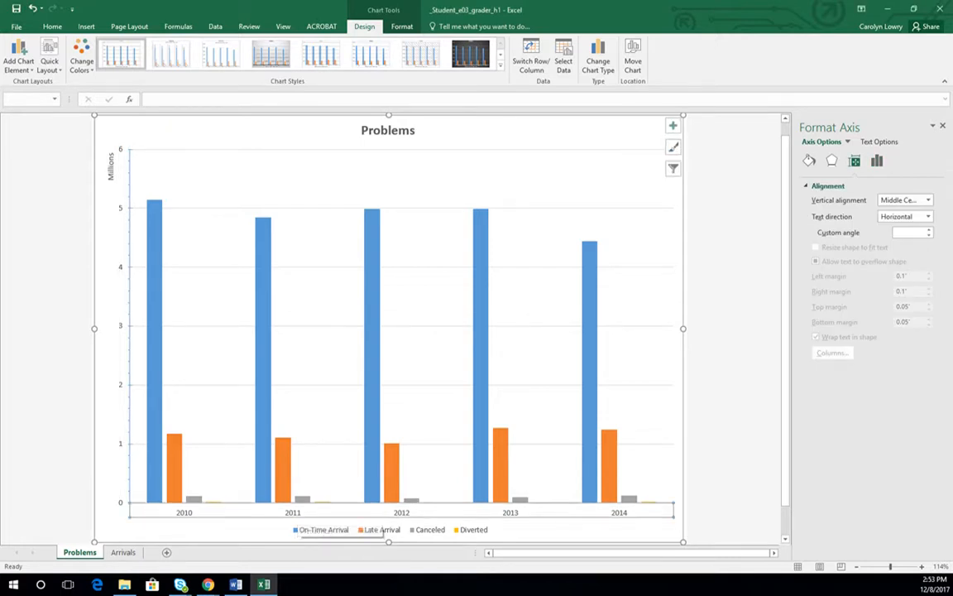
left_click(928, 216)
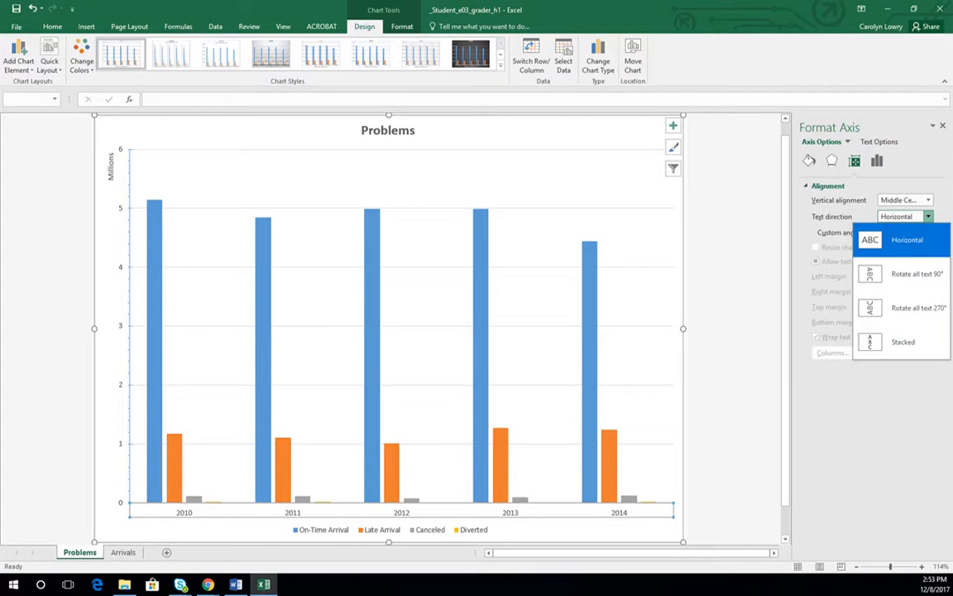
left_click(911, 274)
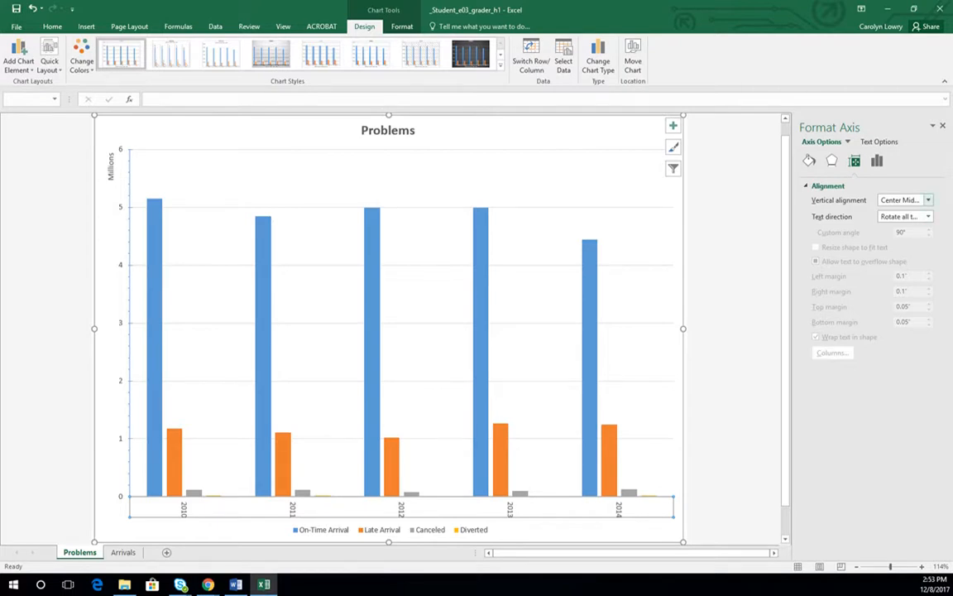
left_click(928, 200)
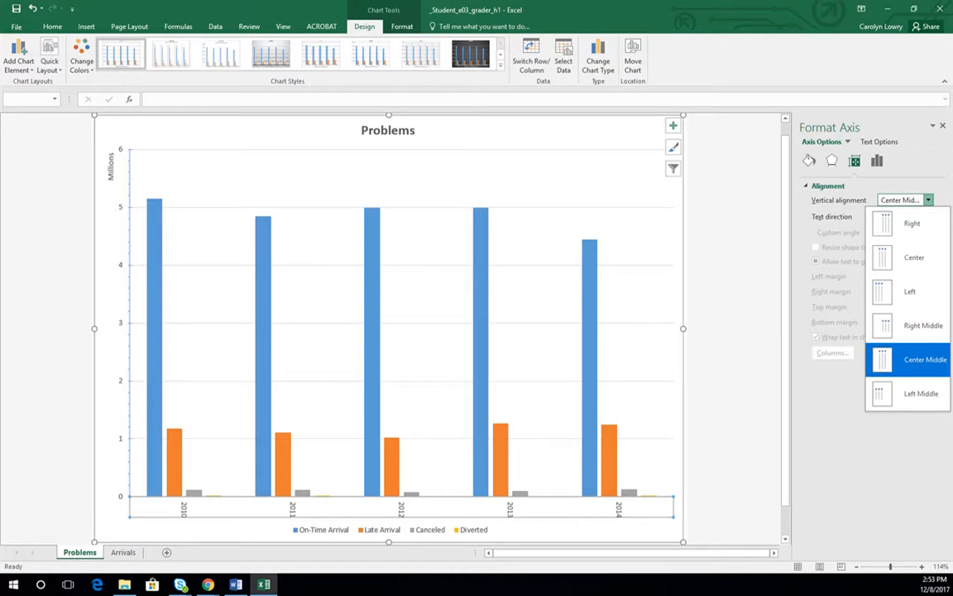
left_click(918, 359)
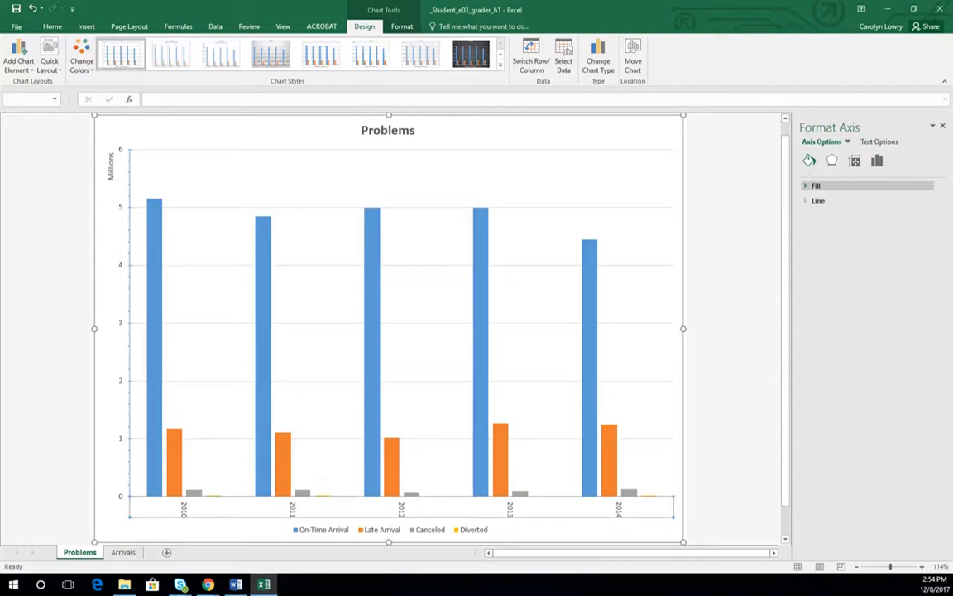
- Look through the horizontal axis's fill options and open its line options
left_click(816, 186)
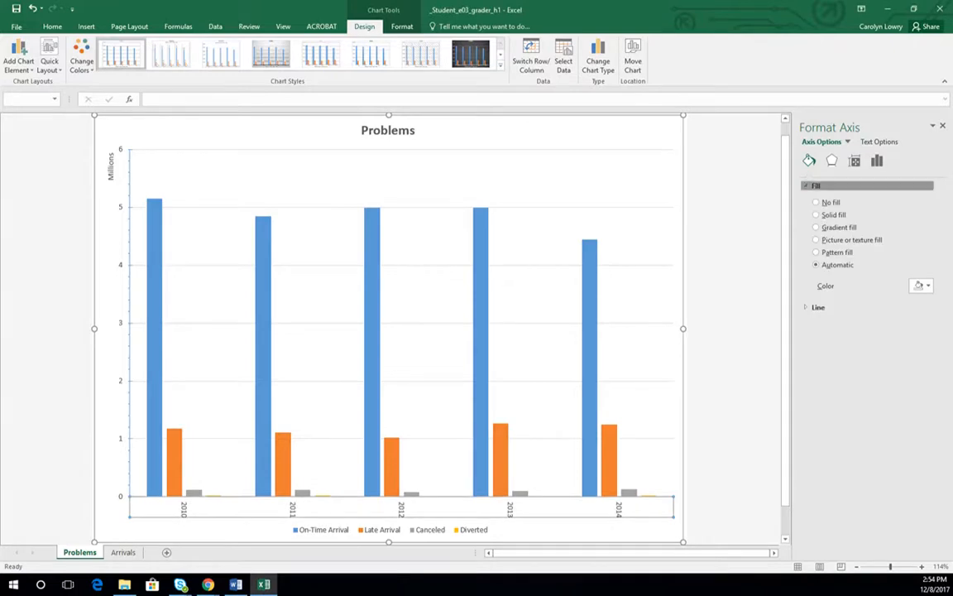
left_click(816, 186)
left_click(819, 201)
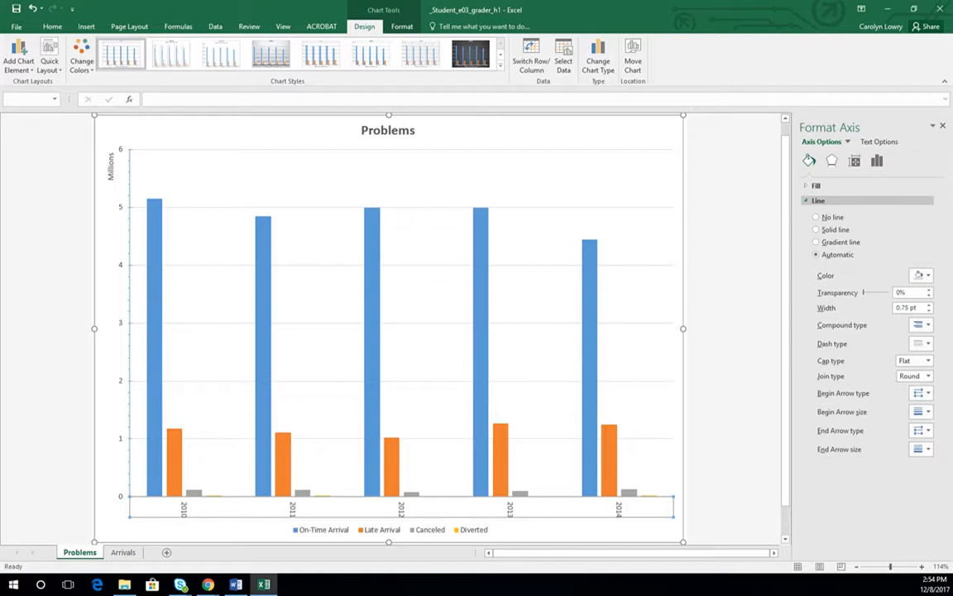
- Look through the horizontal axis's effect options, including its 3-D format settings
left_click(819, 201)
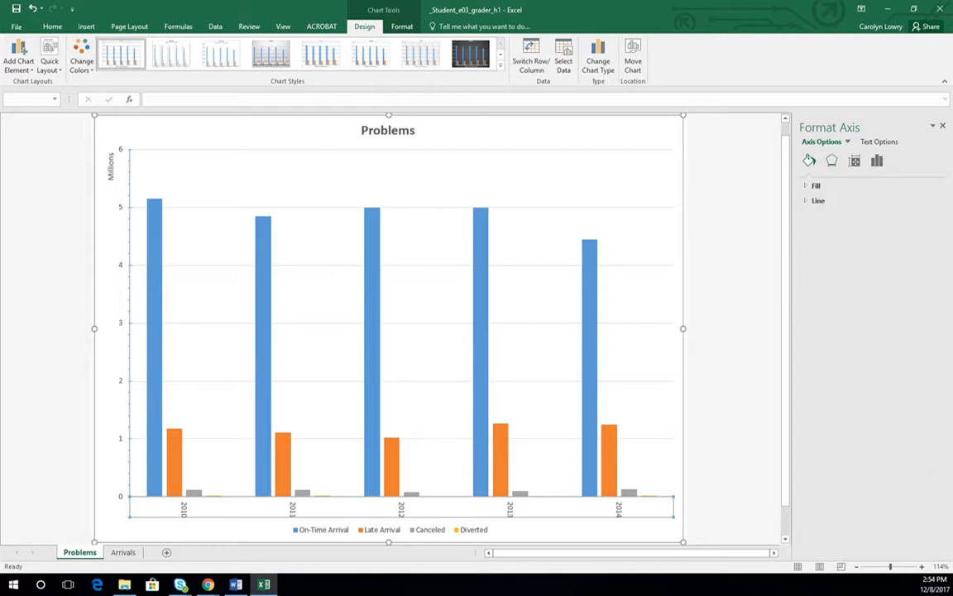
left_click(832, 161)
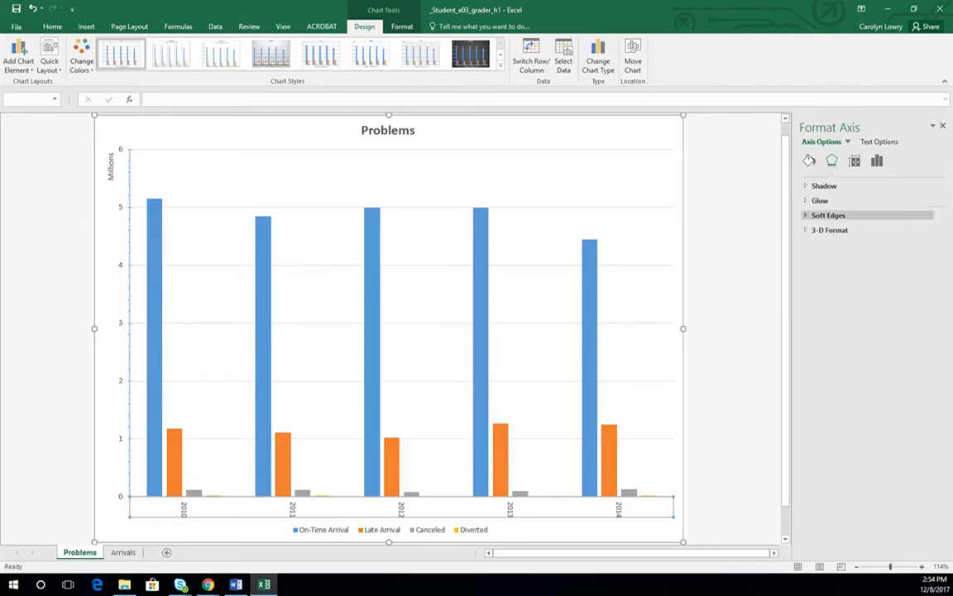
left_click(828, 230)
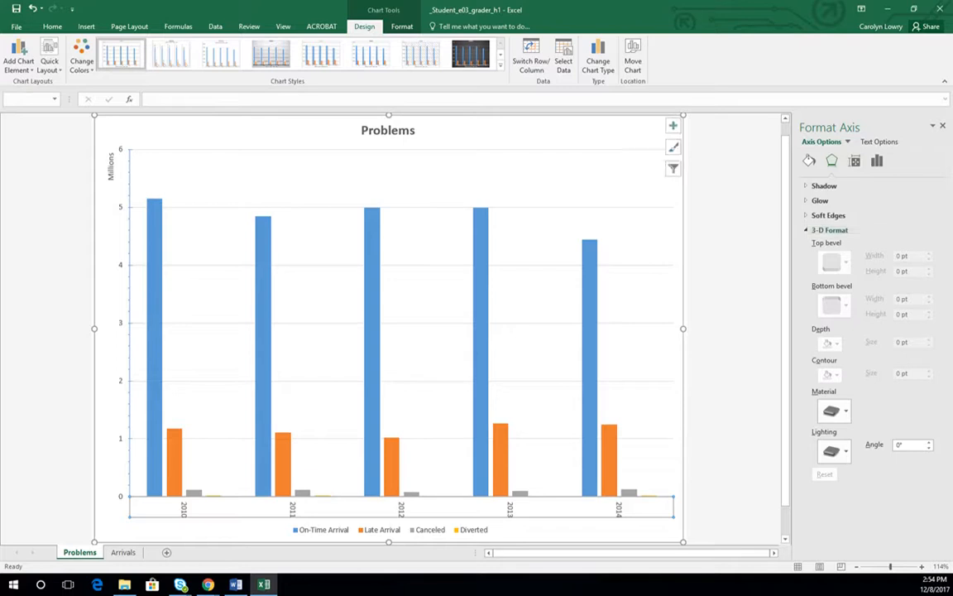
left_click(732, 281)
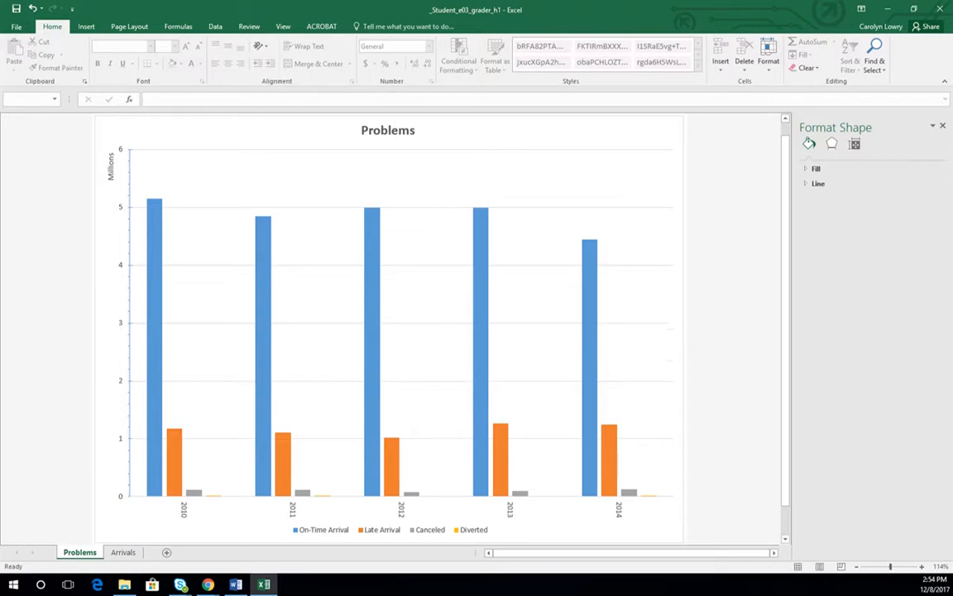
- Add a data label to only the 2010 column of the On-Time Arrival series
left_click(590, 324)
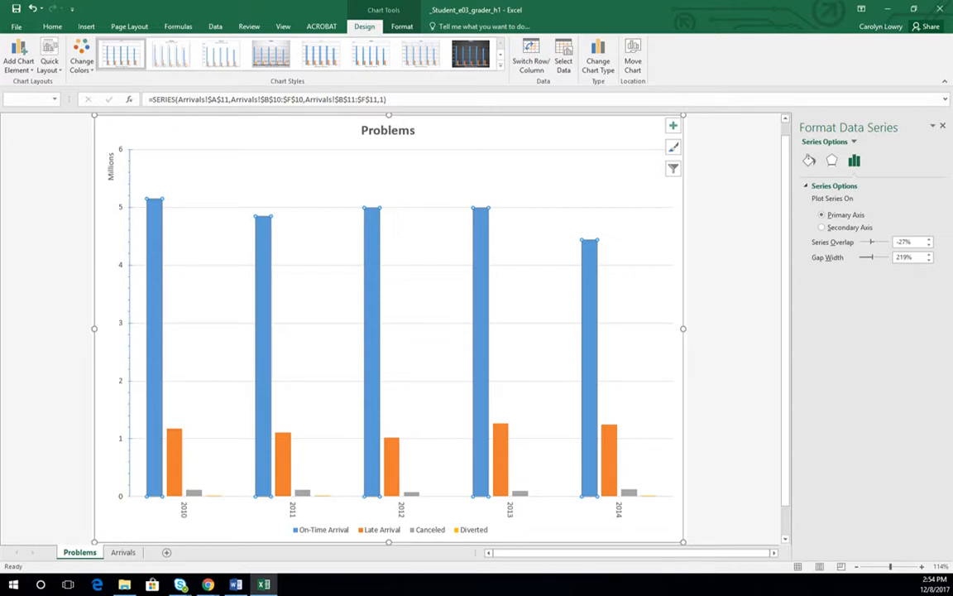
left_click(155, 219)
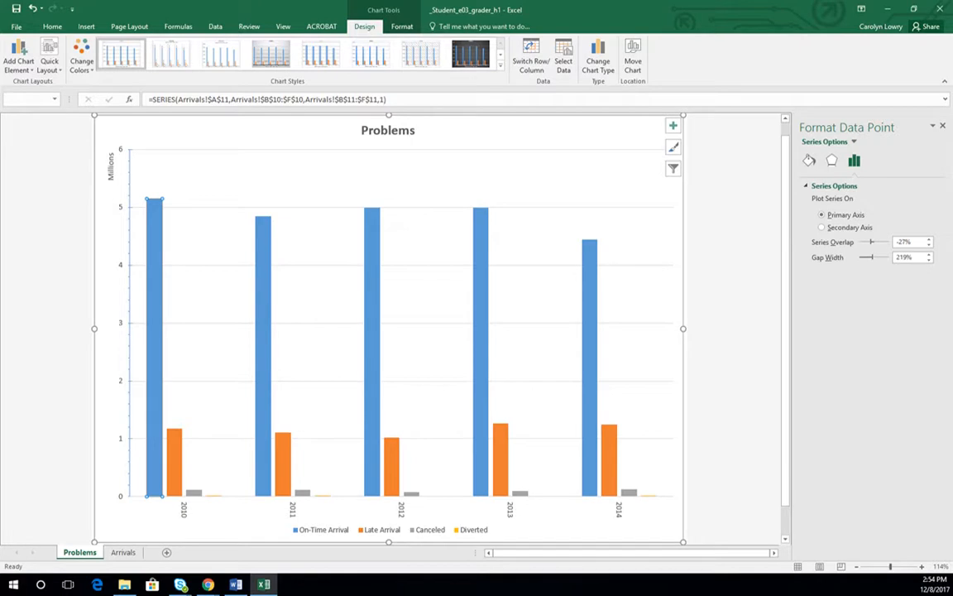
right_click(155, 228)
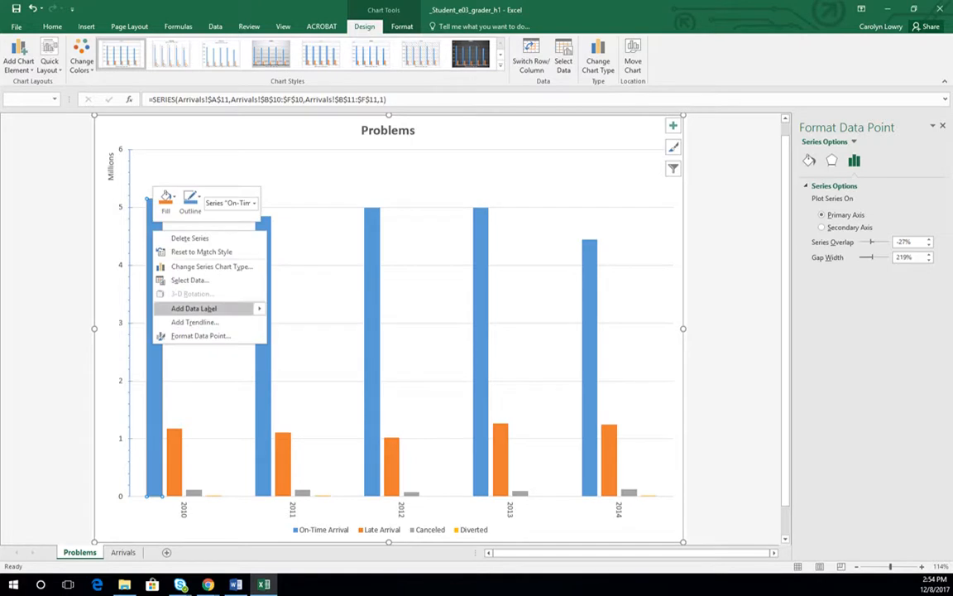
mouse_move(216, 308)
left_click(307, 309)
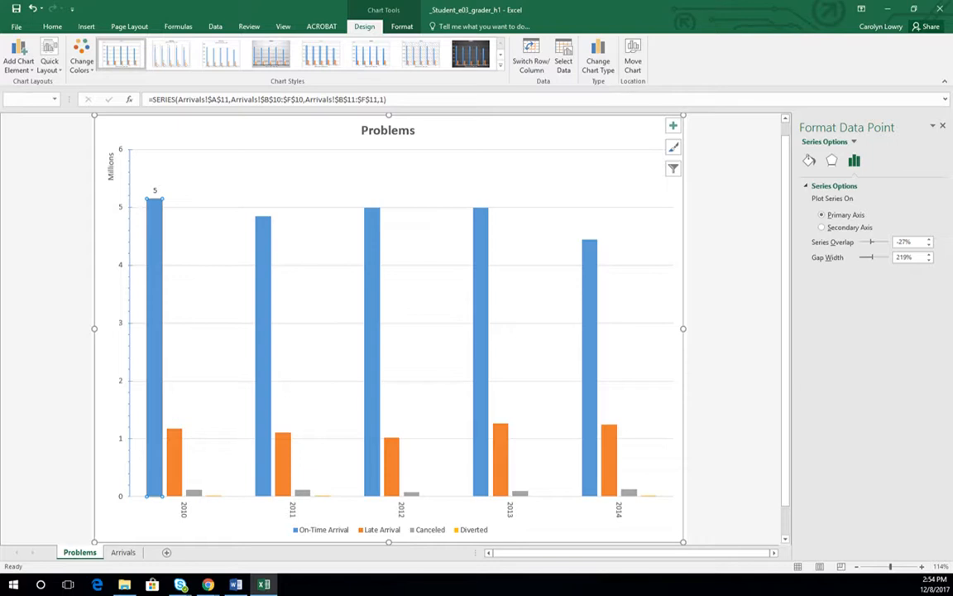
- Add data labels to all columns of the Late Arrival series
mouse_move(149, 253)
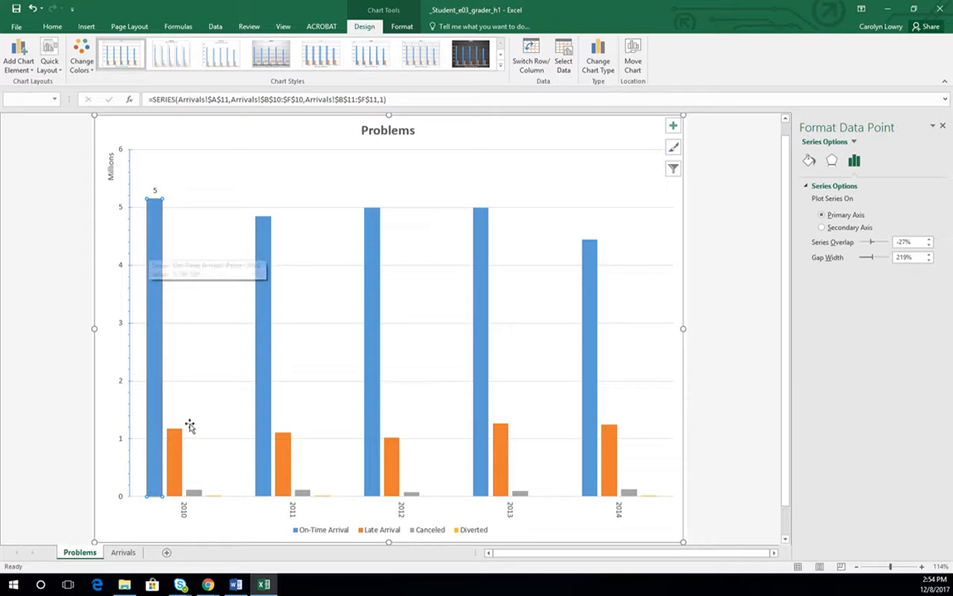
left_click(173, 447)
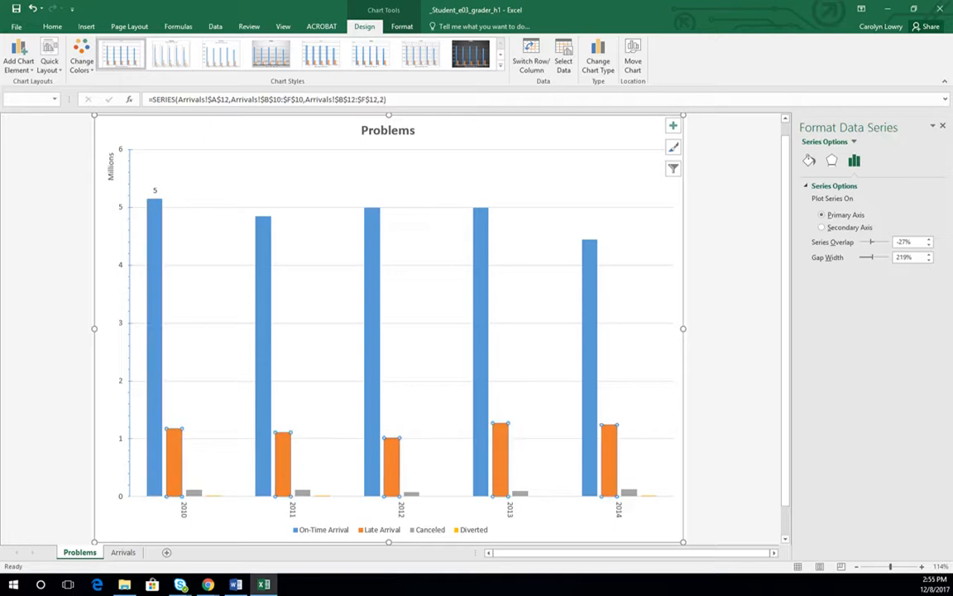
right_click(172, 445)
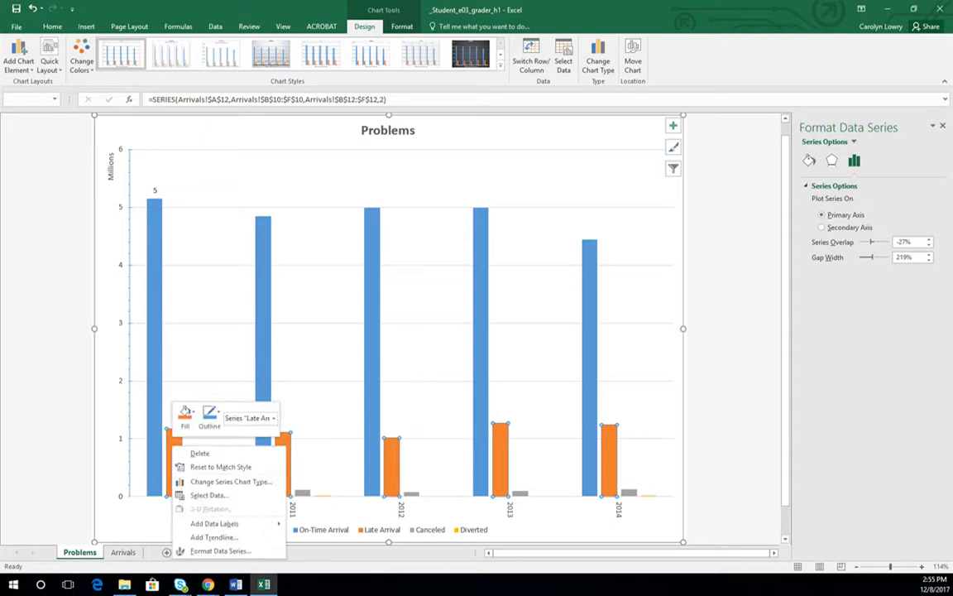
mouse_move(224, 524)
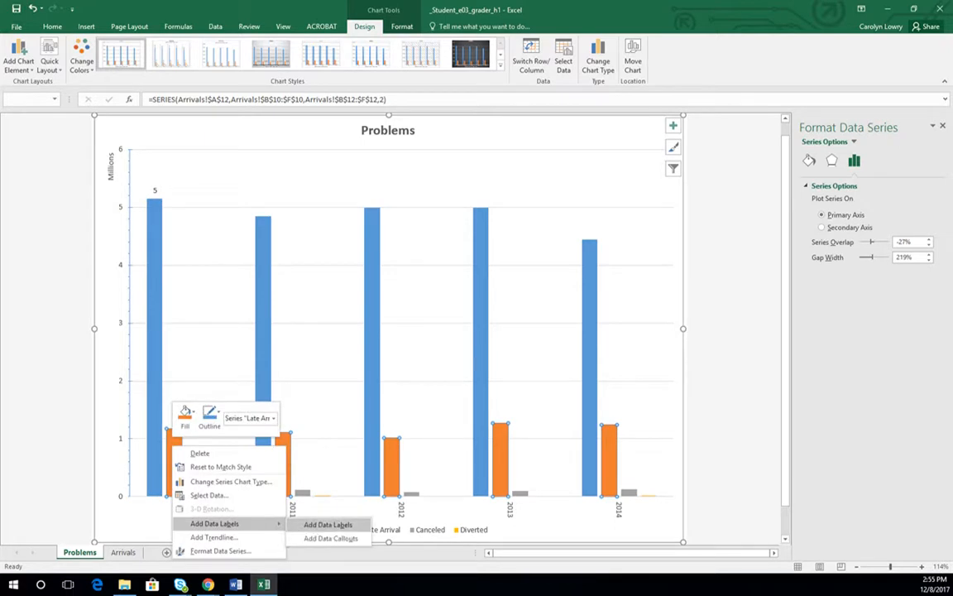
left_click(328, 525)
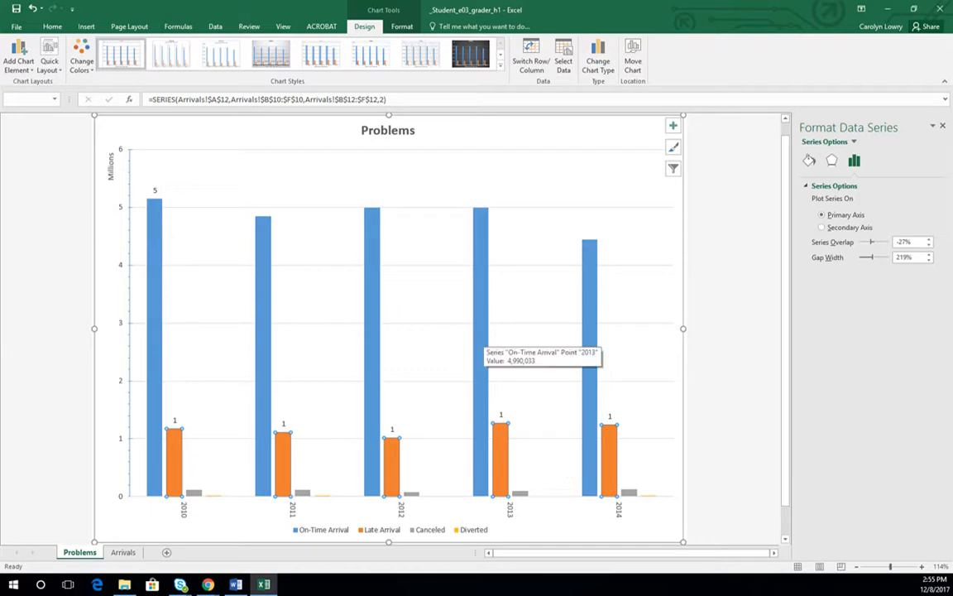
left_click(481, 341)
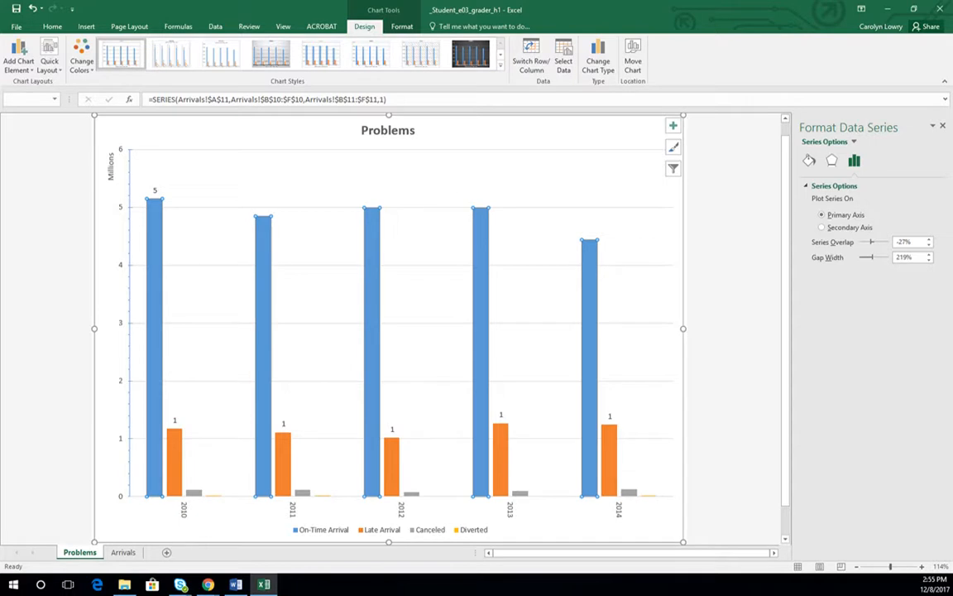
left_click(481, 341)
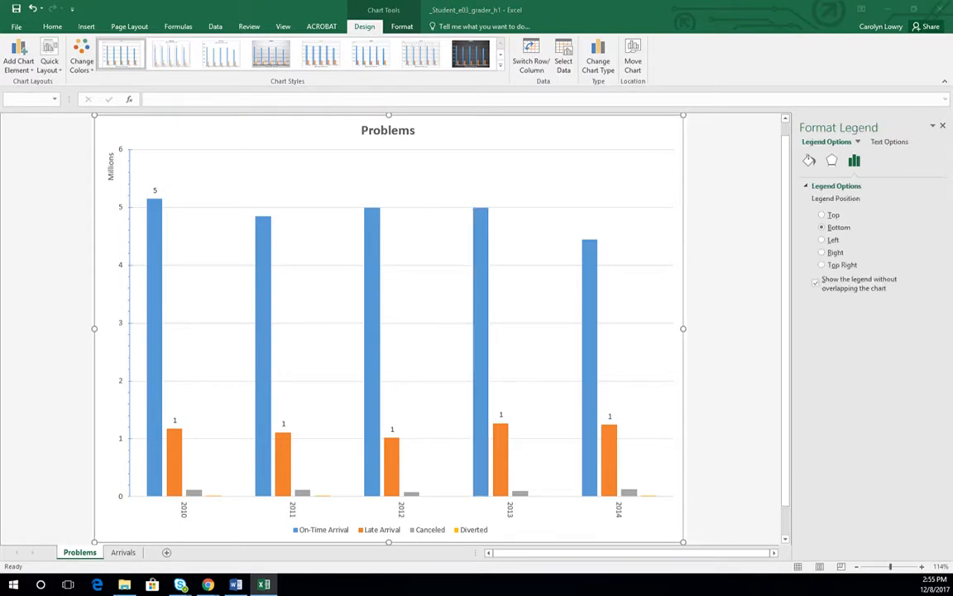
- Try the chart legend at a freely placed spot and at the Right position, and set its position to Top
left_click(327, 531)
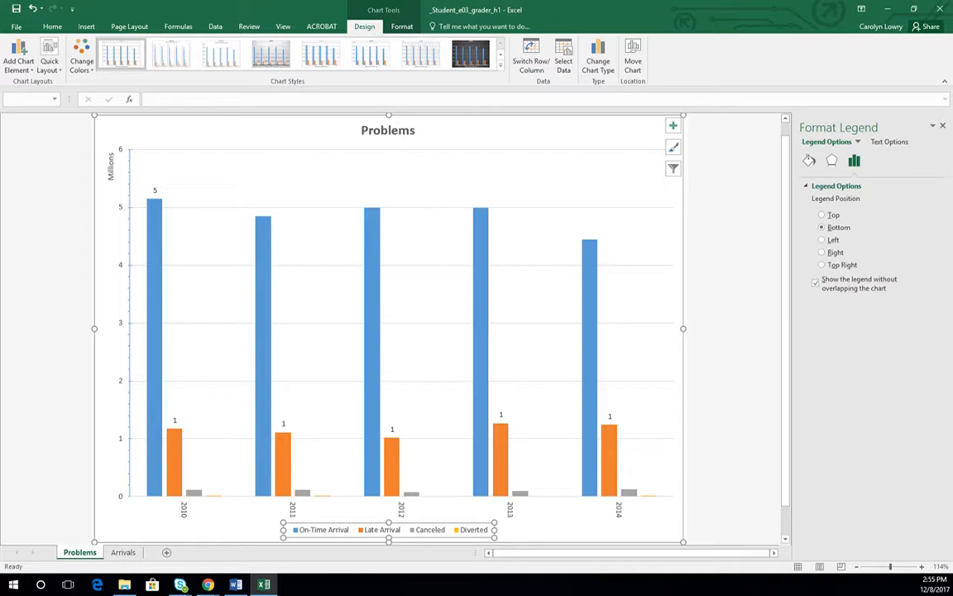
left_click_drag(368, 524, 509, 515)
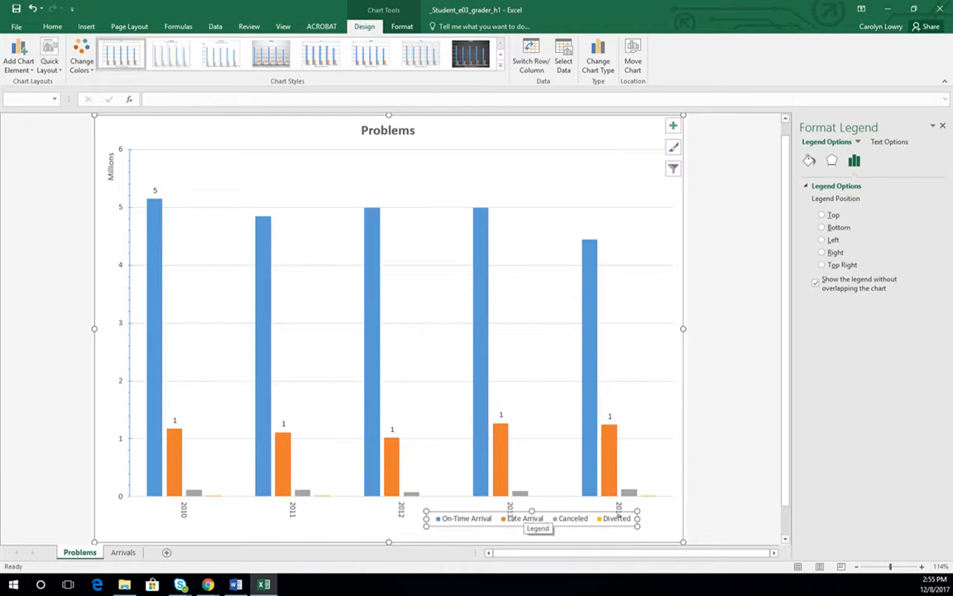
left_click_drag(509, 518, 379, 528)
left_click(822, 253)
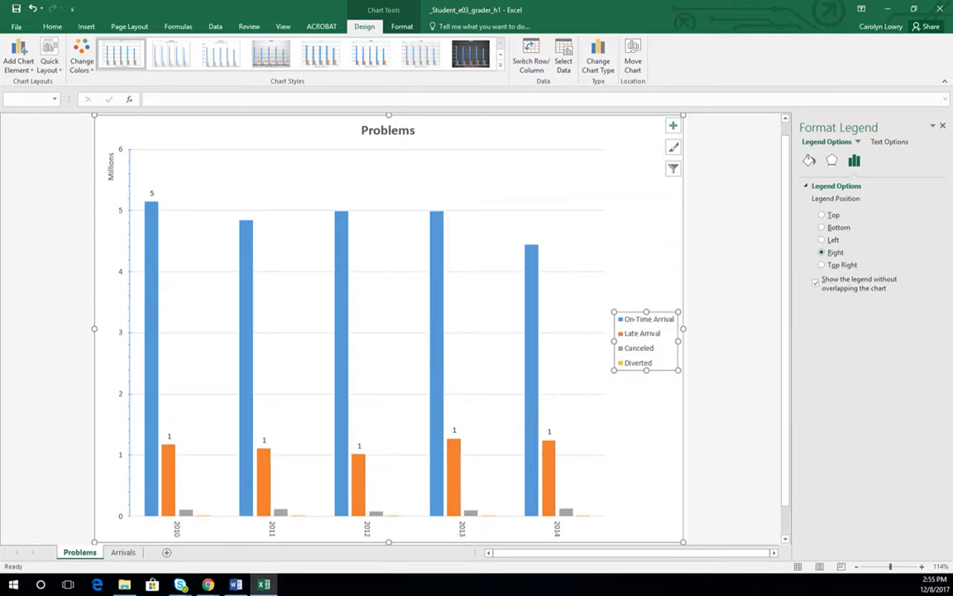
left_click(822, 215)
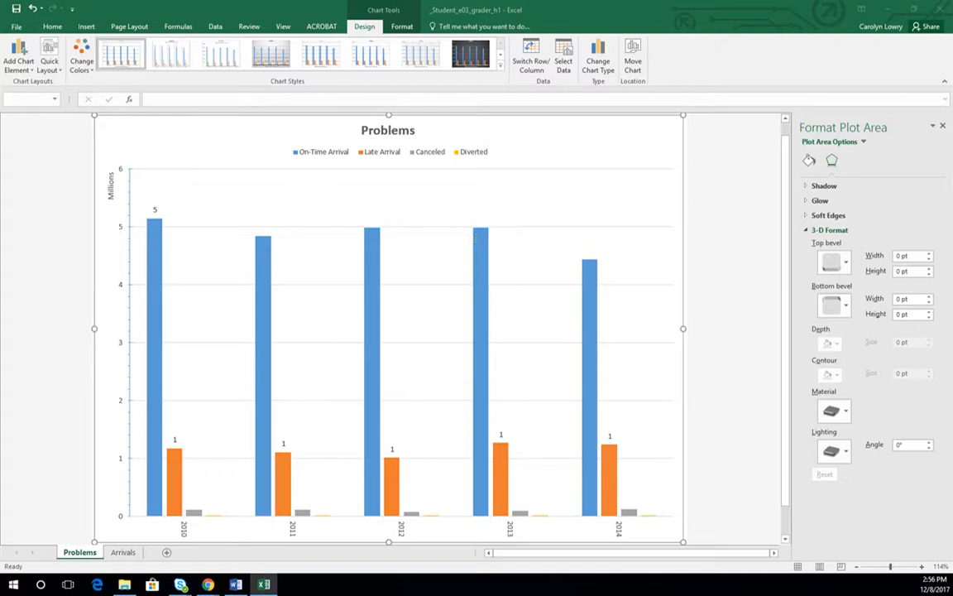
- Set the chart's plot area fill to Picture or texture fill
left_click(475, 238)
left_click(863, 141)
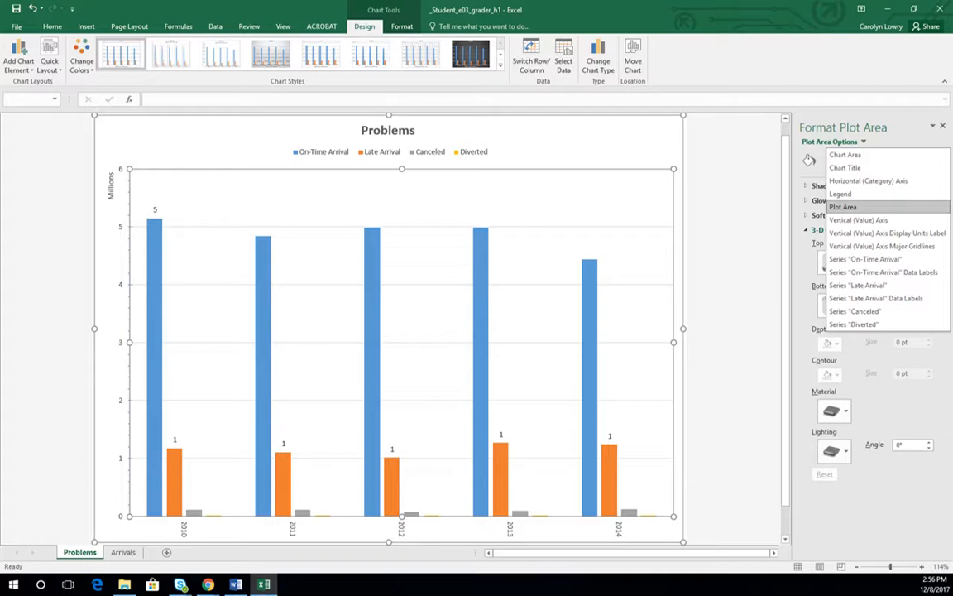
left_click(845, 207)
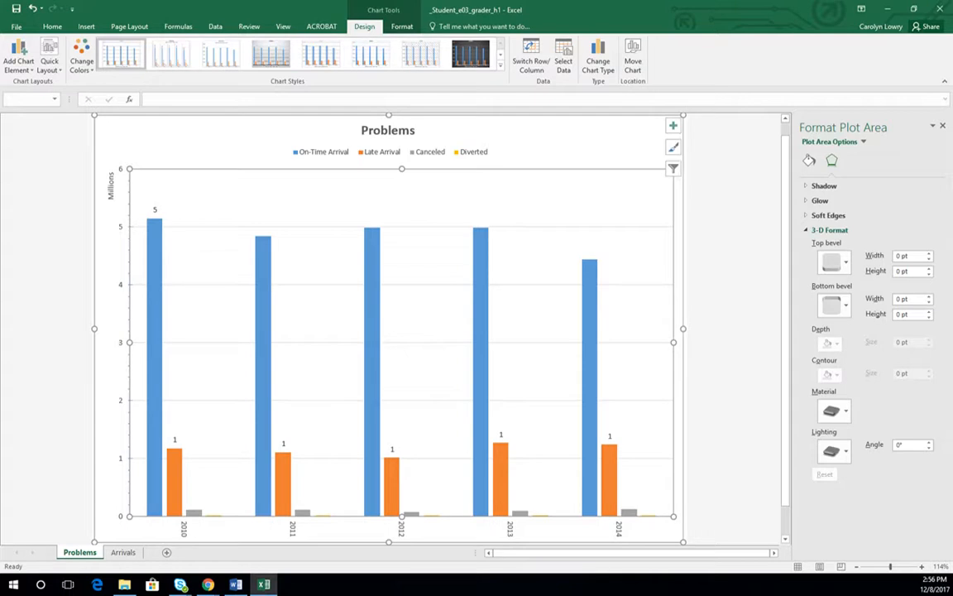
left_click(810, 161)
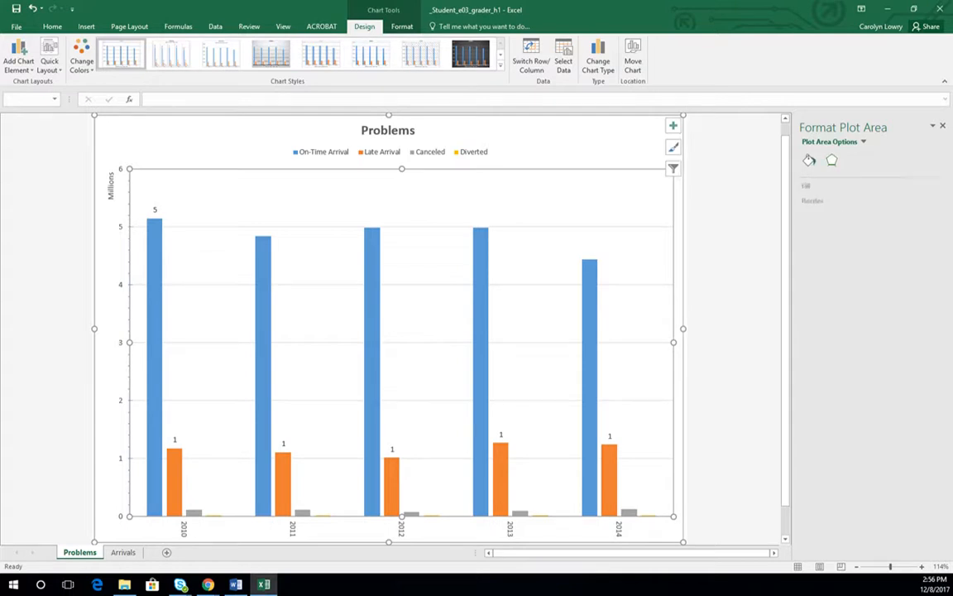
left_click(816, 186)
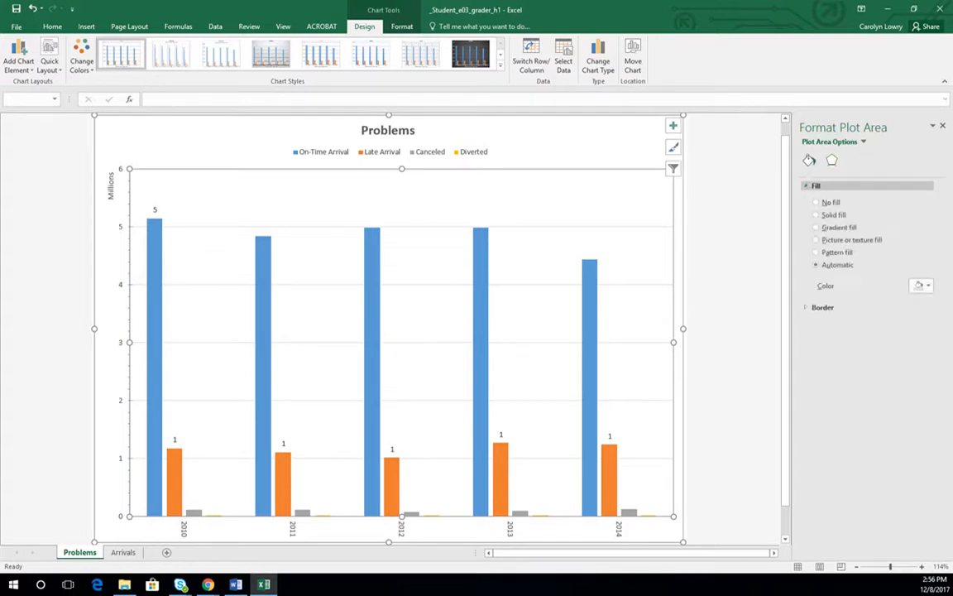
left_click(817, 240)
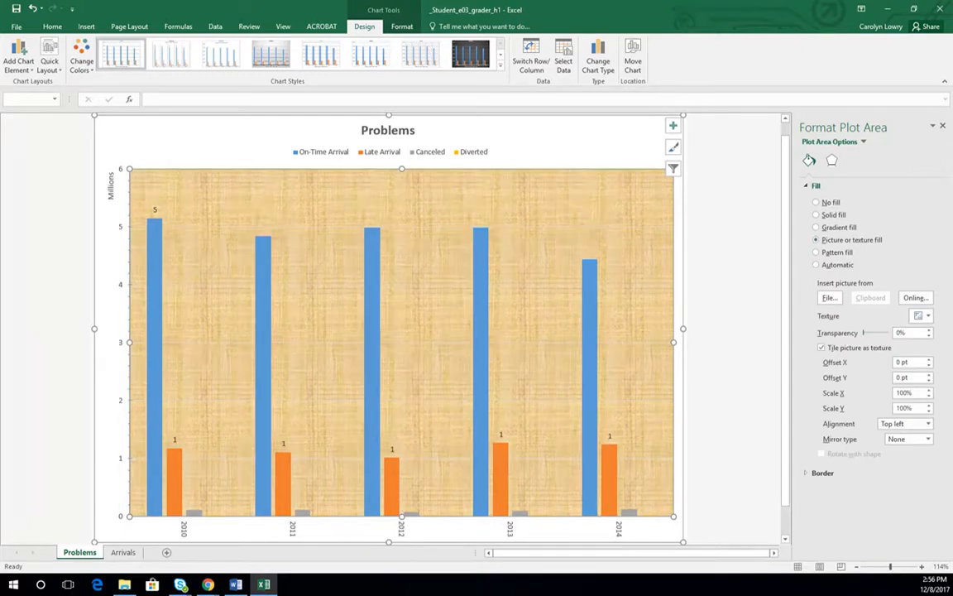
left_click(829, 298)
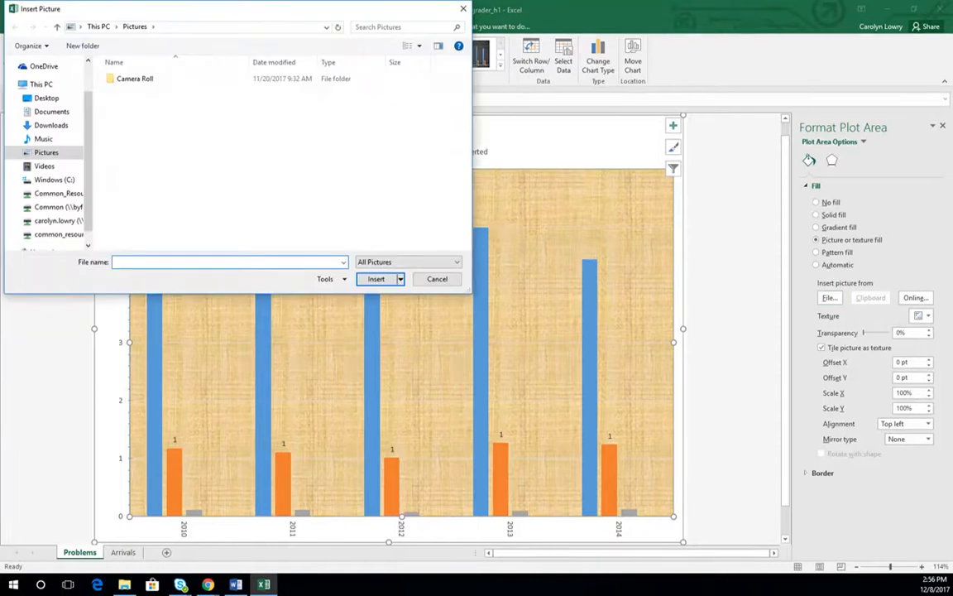
double_click(135, 79)
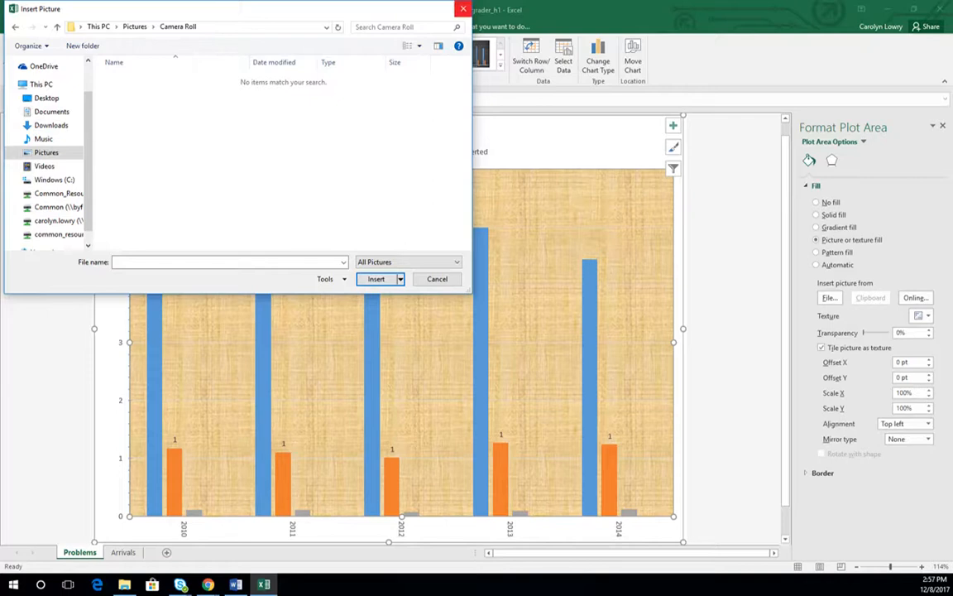
left_click(463, 8)
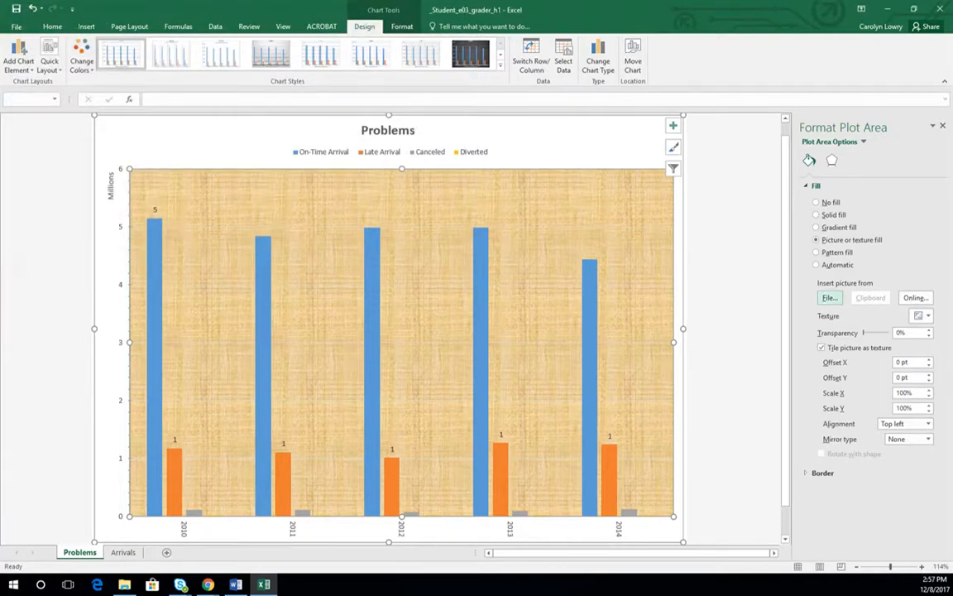
- Fill the plot area with the second picture in the Downloads folder, the 1836 x 3264 JPG photo
left_click(208, 584)
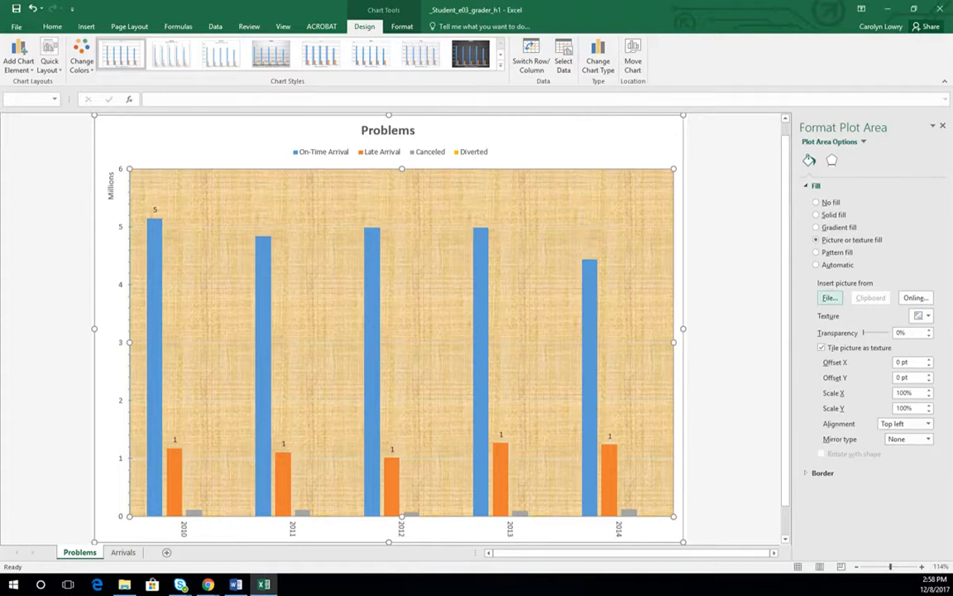
left_click(829, 297)
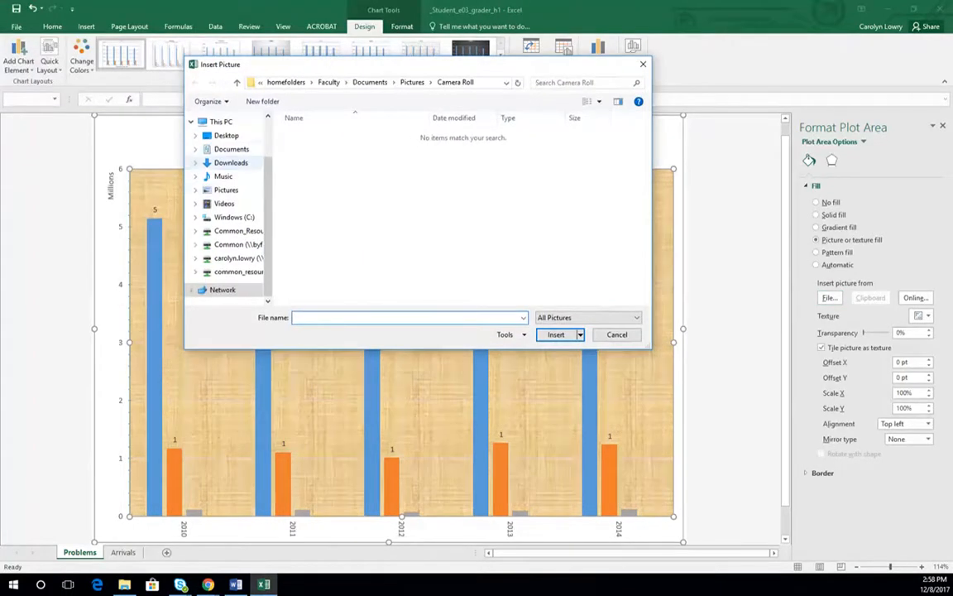
left_click(231, 163)
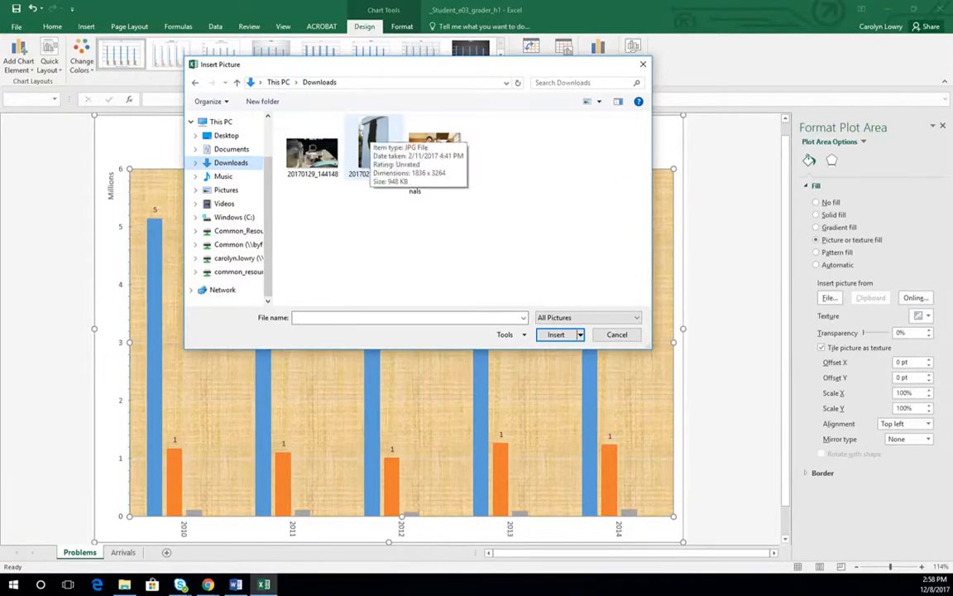
double_click(374, 139)
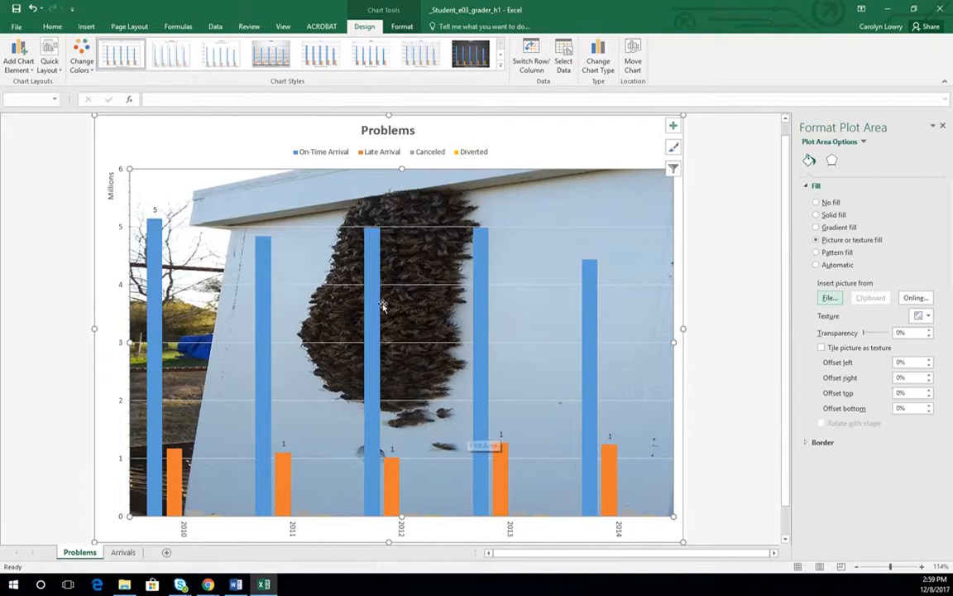
- Try several pattern fills on the plot area, ending with a grid pattern, and switch back to Picture or texture fill
mouse_move(383, 473)
left_click(835, 251)
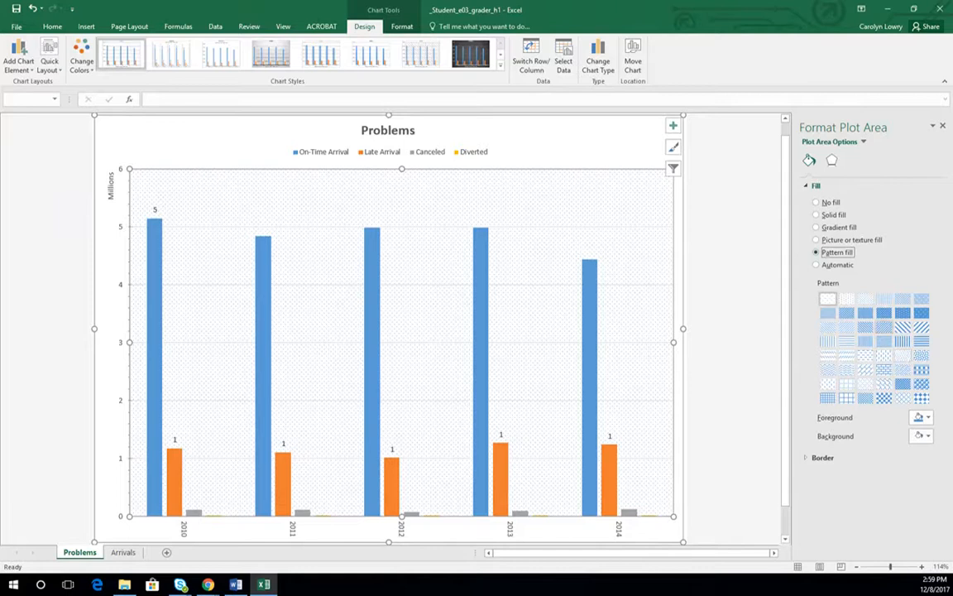
left_click(884, 327)
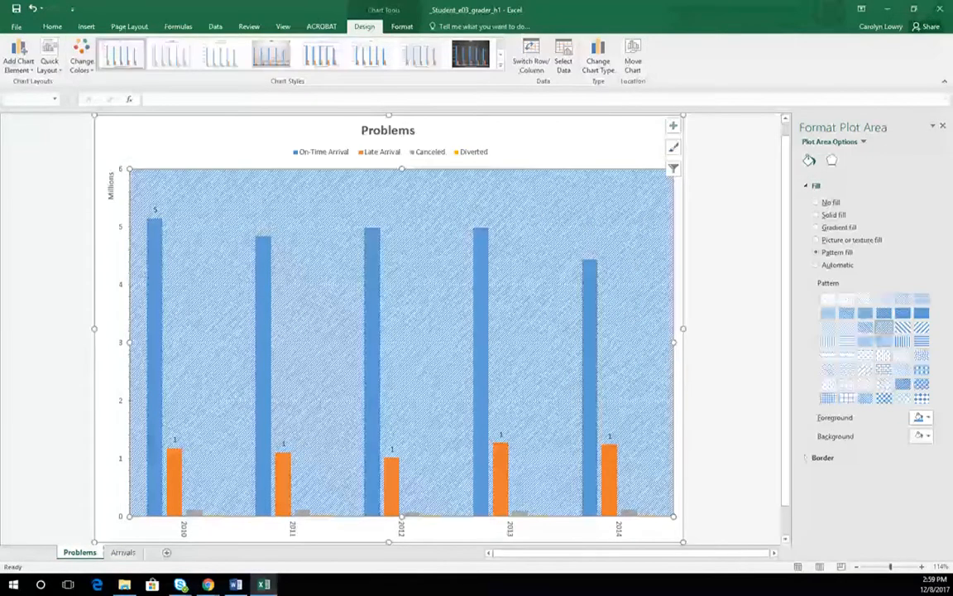
left_click(885, 356)
left_click(847, 383)
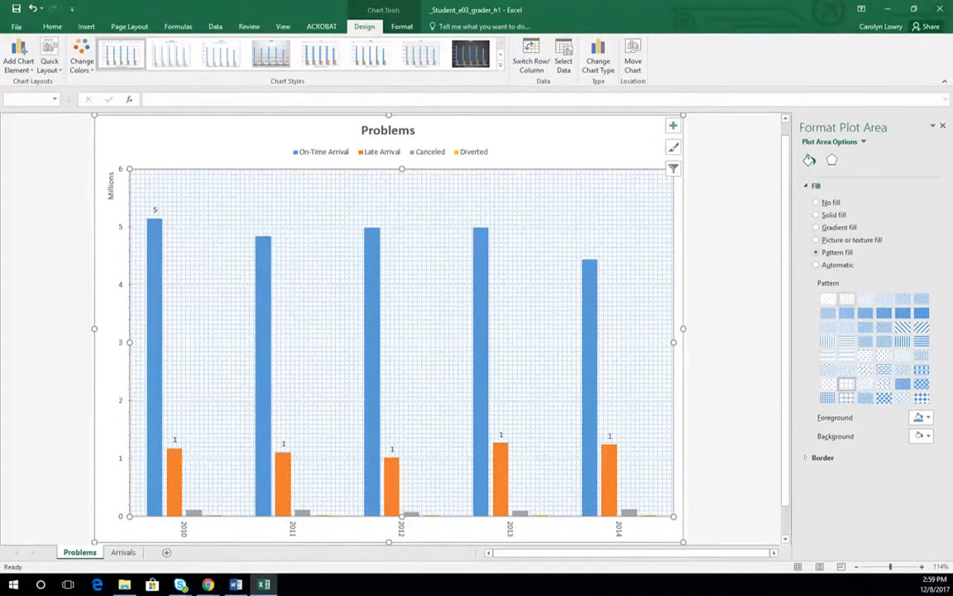
left_click(817, 240)
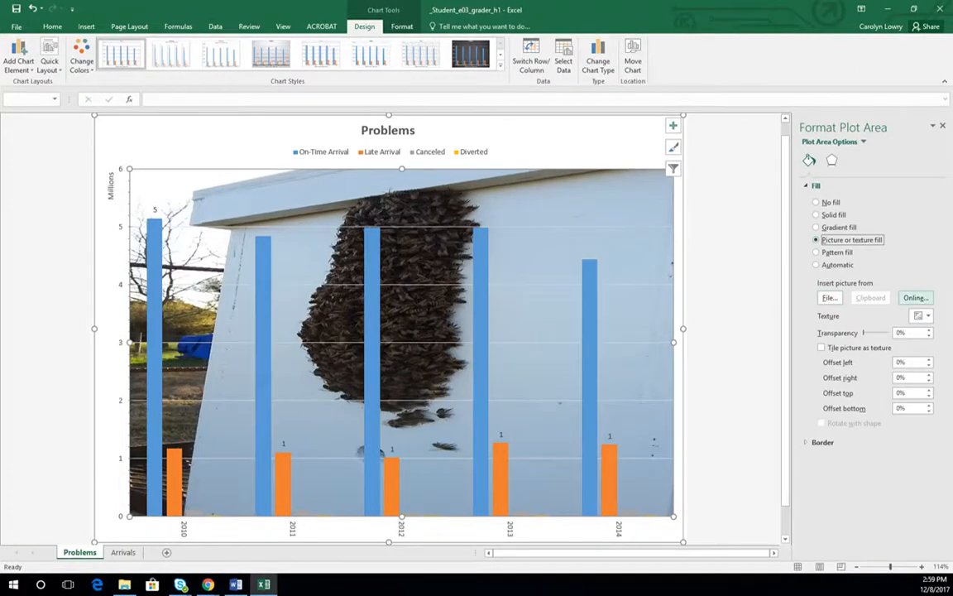
- Fill the chart's plot area with the Blue tissue paper texture
left_click(923, 315)
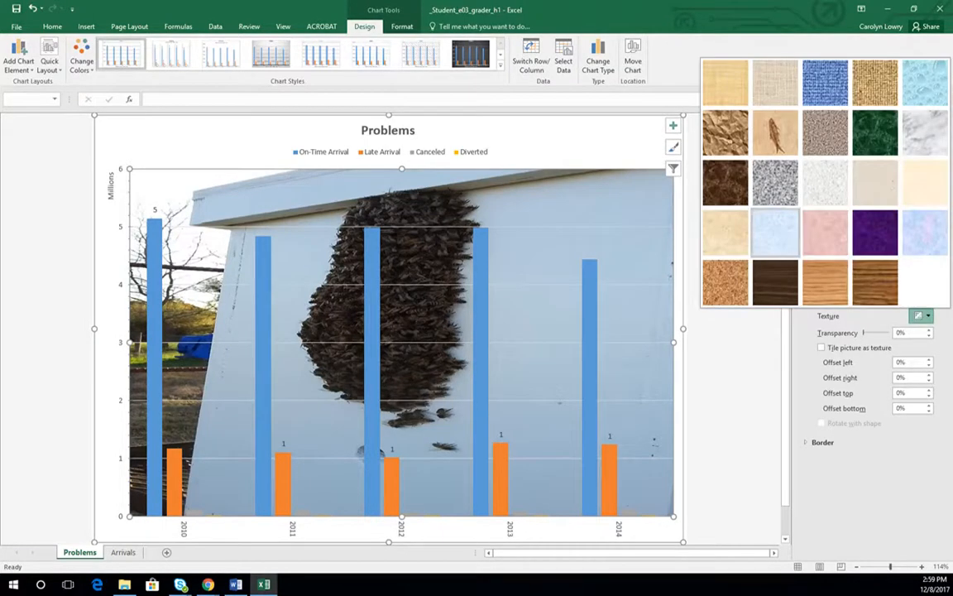
left_click(776, 231)
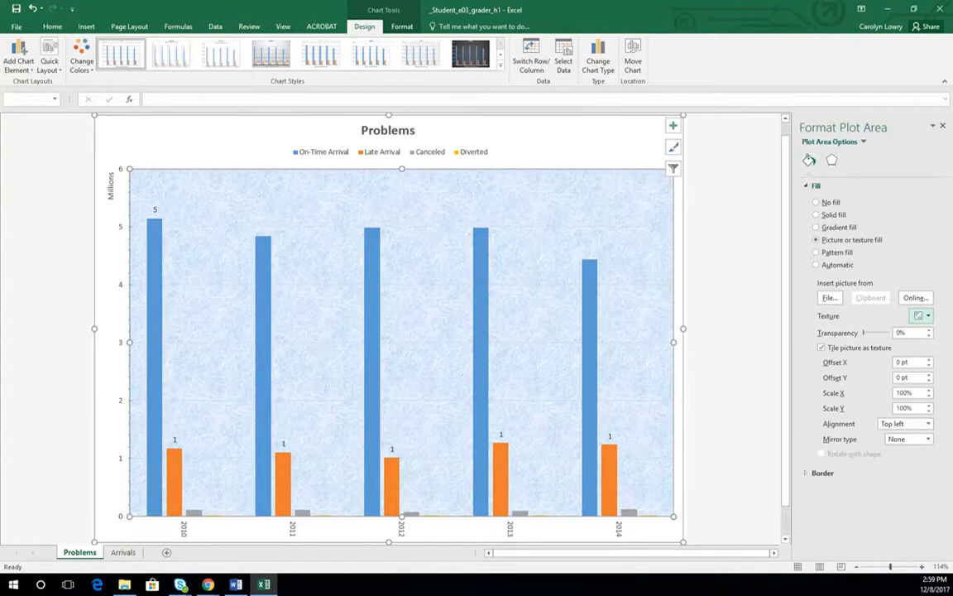
left_click(923, 315)
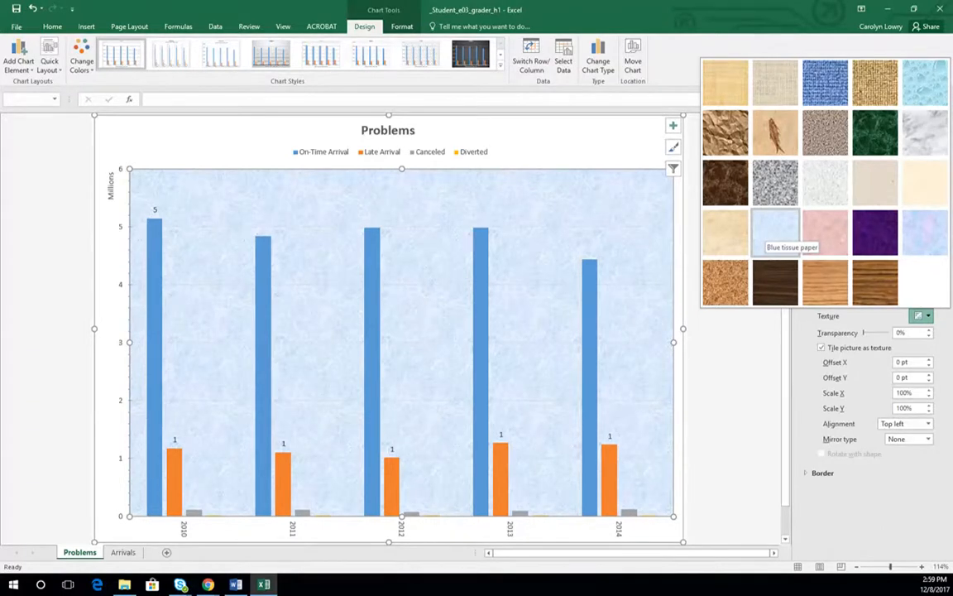
left_click(772, 233)
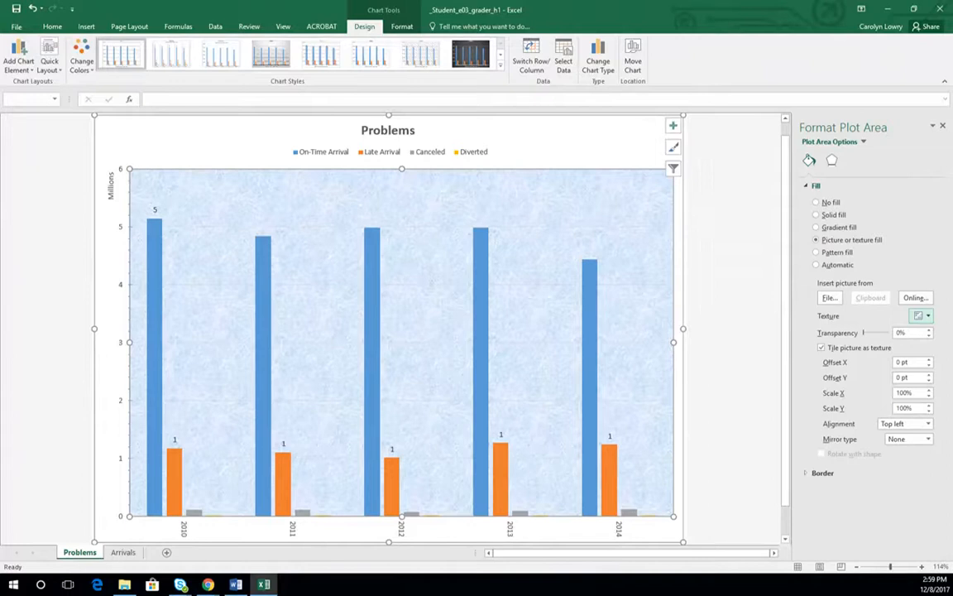
left_click(735, 265)
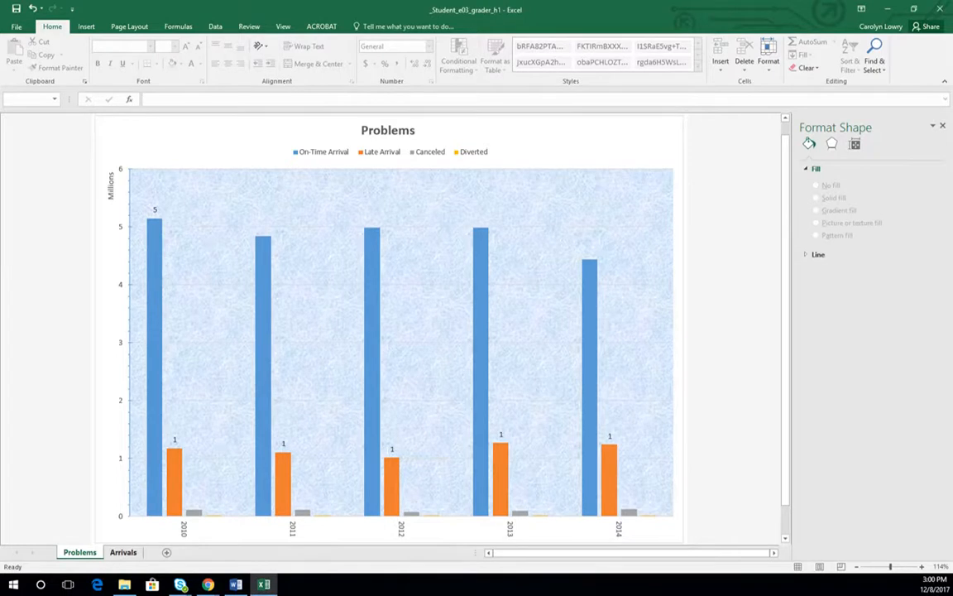
- On the Arrivals sheet, insert a 2-D pie chart from A11:A14 and F11:F14 and move it beside the data, over columns I to P
left_click(123, 552)
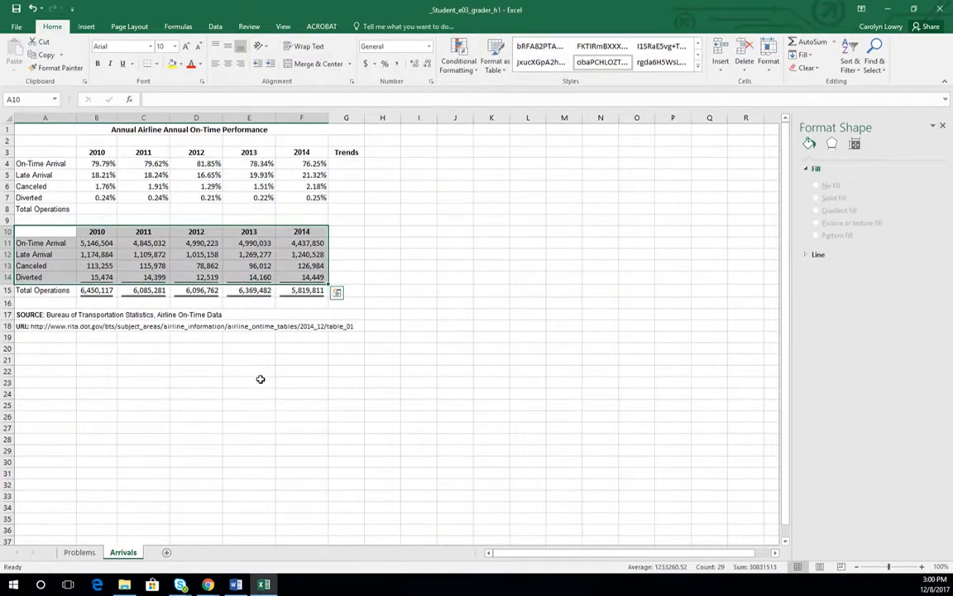
left_click(230, 374)
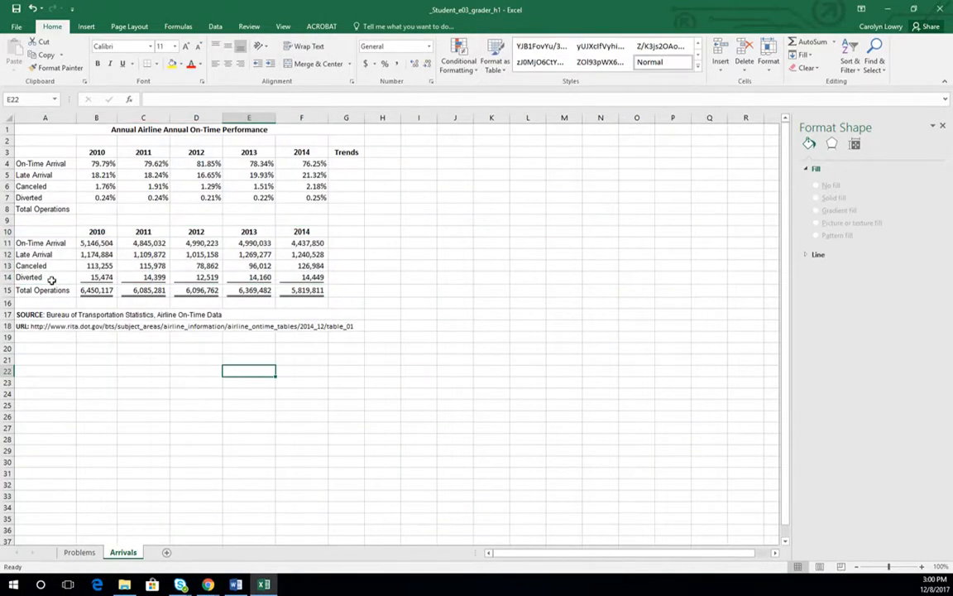
left_click_drag(43, 243, 41, 275)
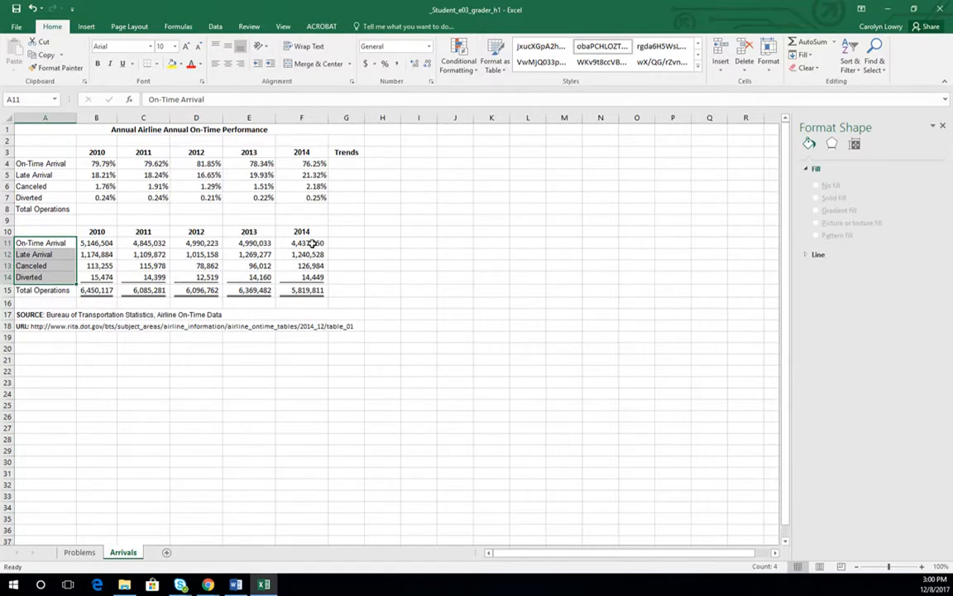
left_click_drag(312, 242, 313, 277)
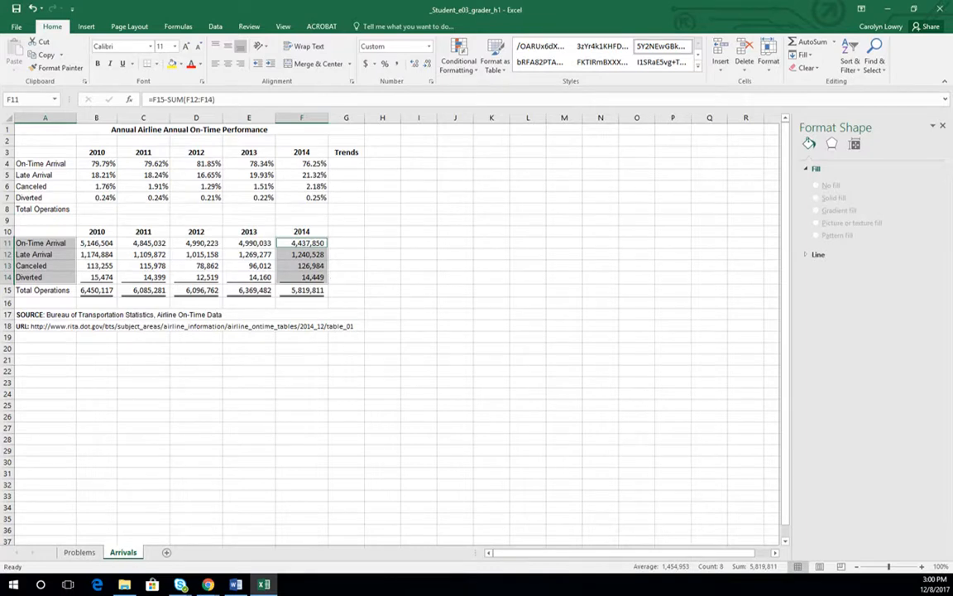
left_click(86, 26)
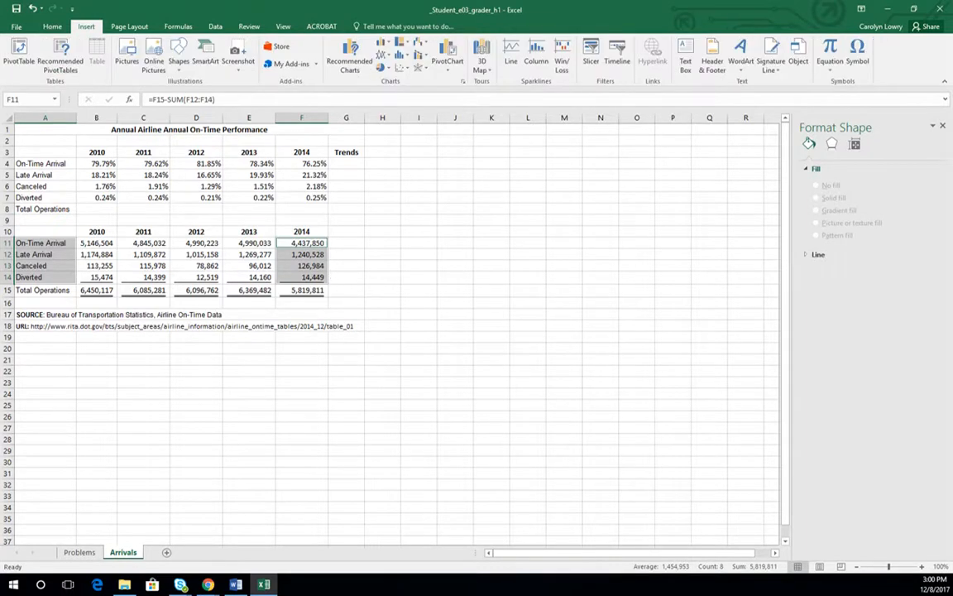
left_click(382, 68)
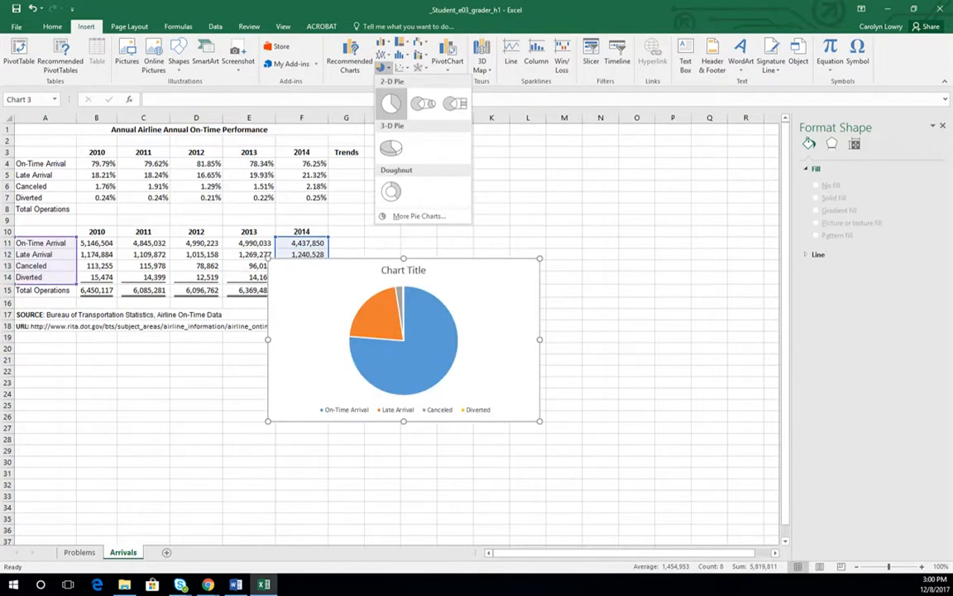
left_click(391, 102)
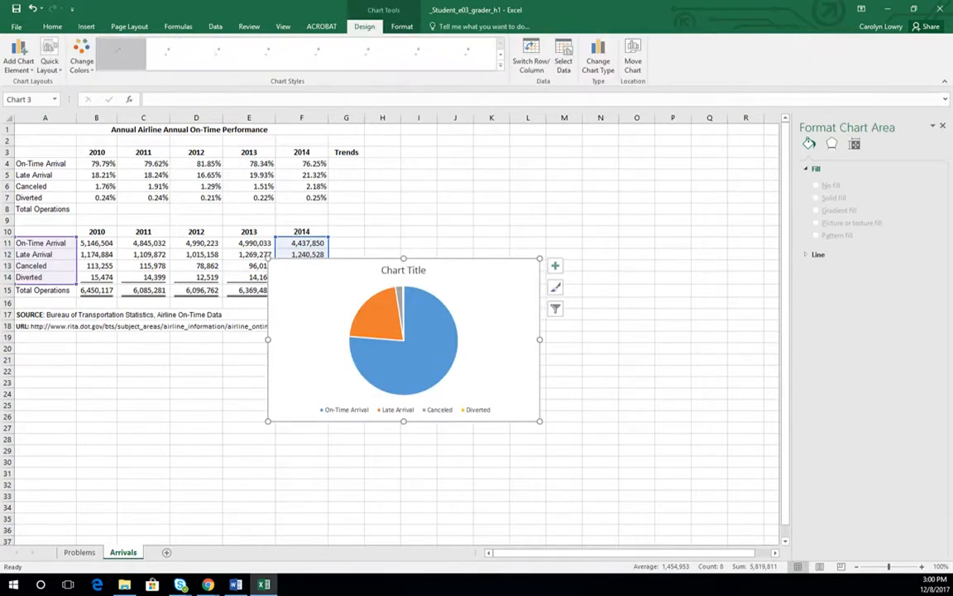
left_click_drag(408, 263, 518, 238)
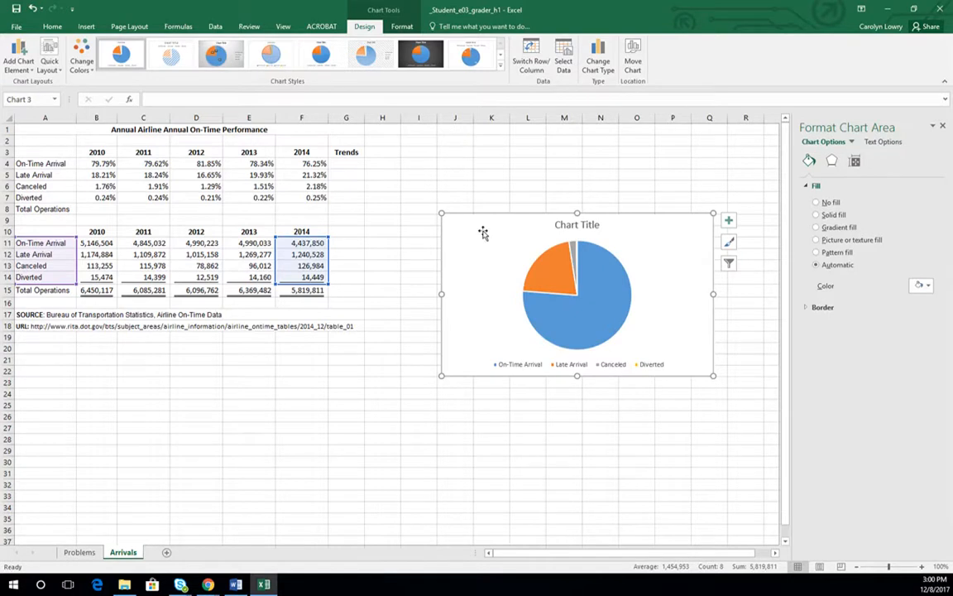
- Change the pie chart's title to 2014
left_click(573, 223)
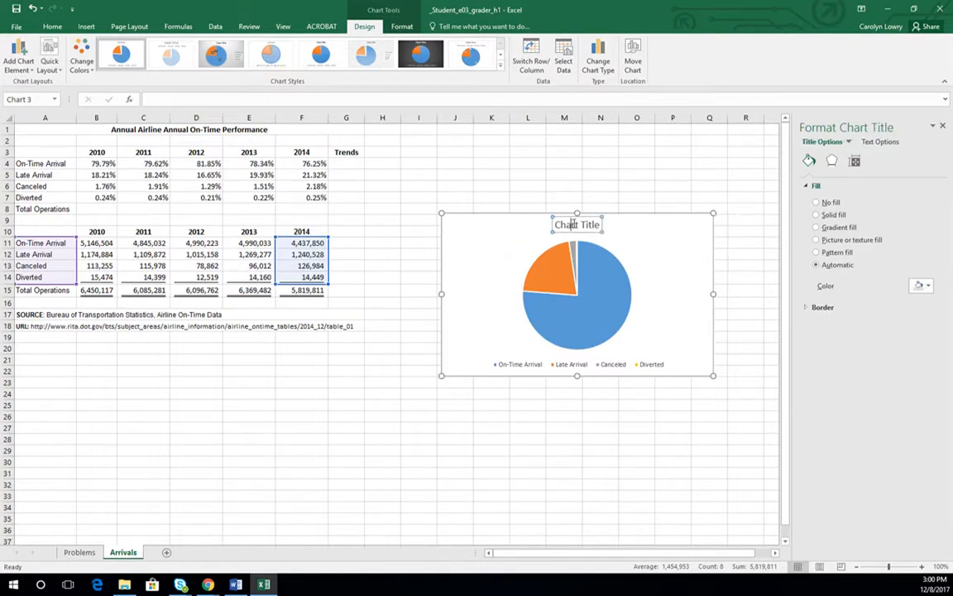
triple_click(572, 224)
type("2")
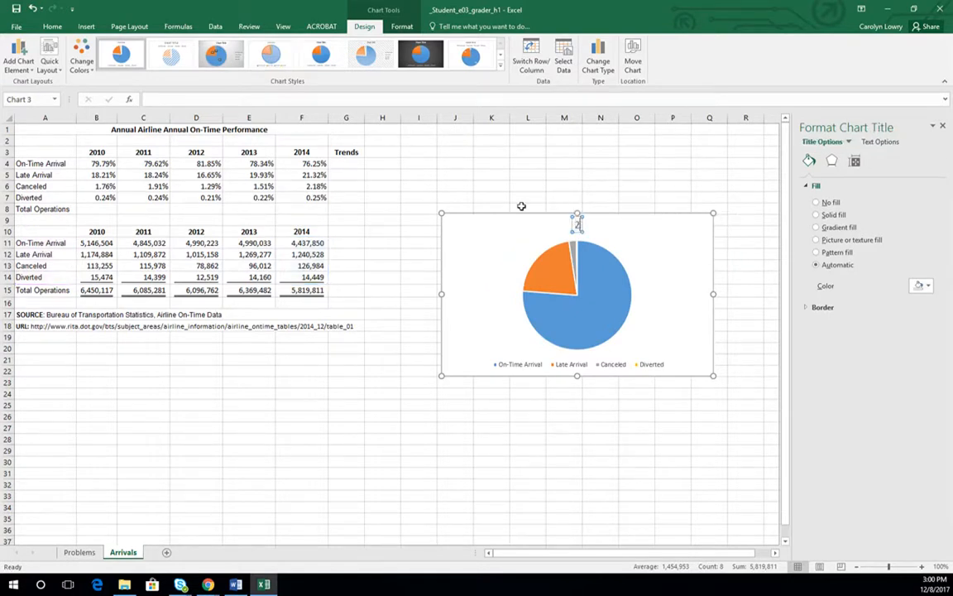
type("014")
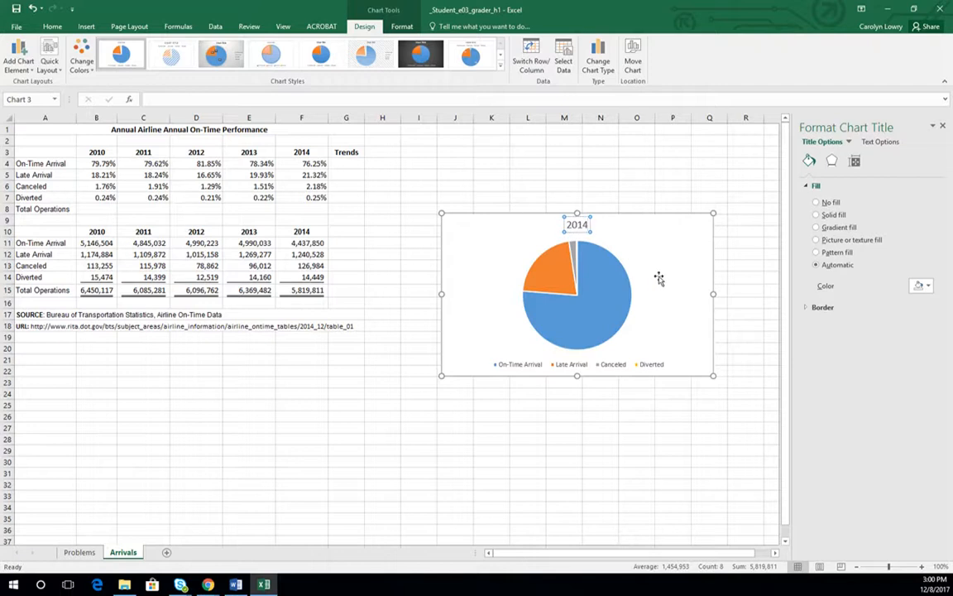
left_click(653, 240)
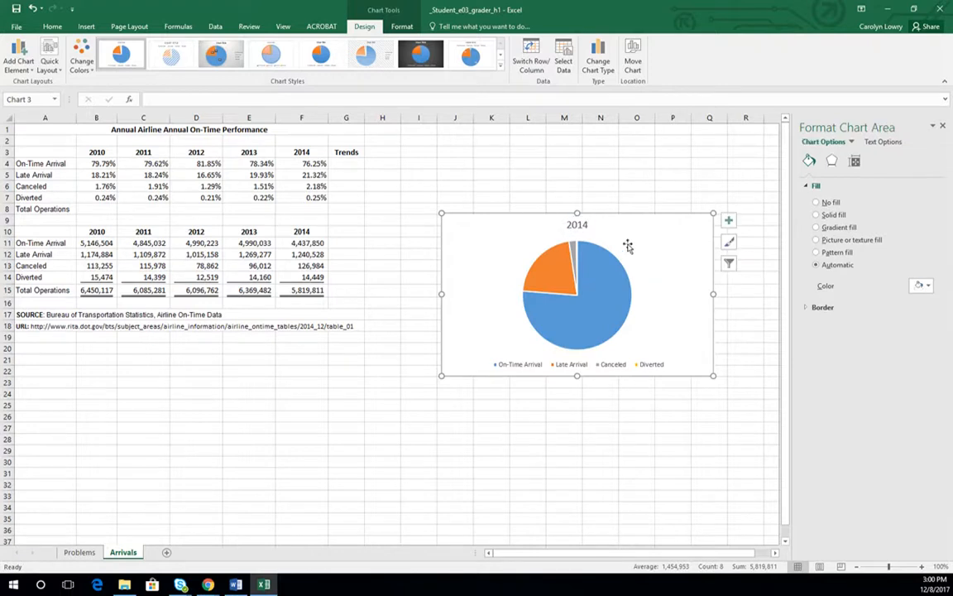
- Explode the Canceled slice outward from the pie by raising its point explosion
left_click(587, 264)
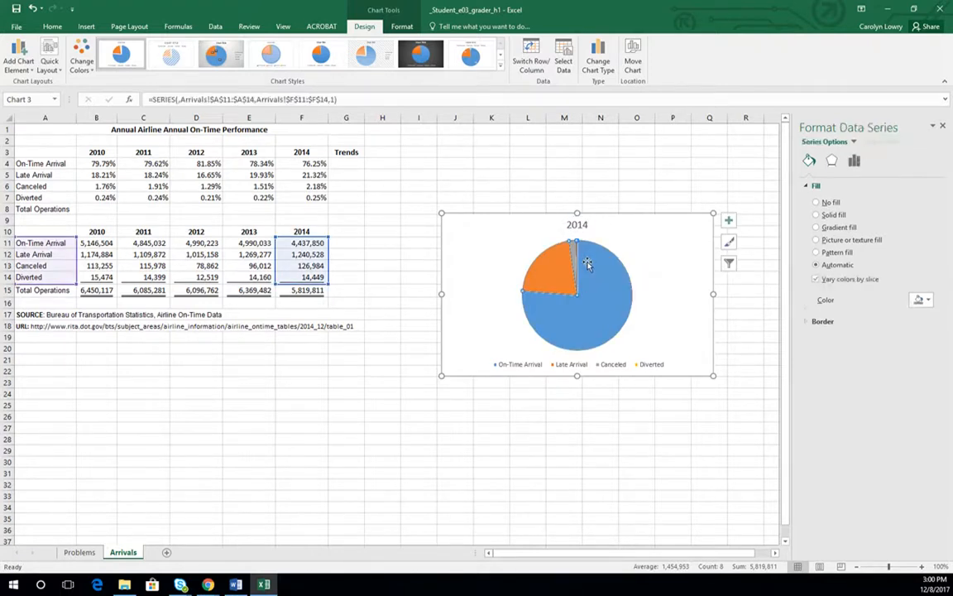
left_click(573, 250)
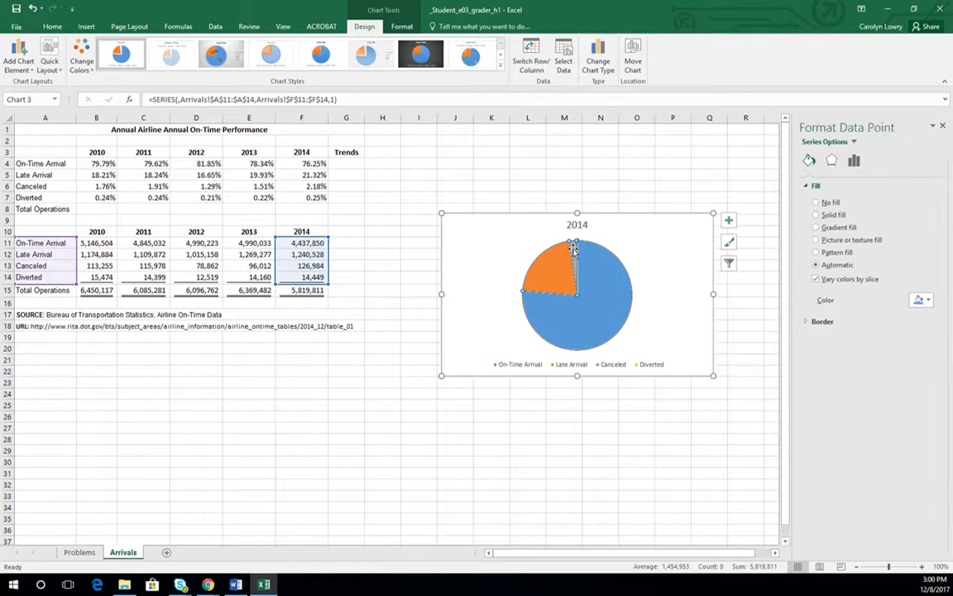
left_click_drag(574, 251, 573, 260)
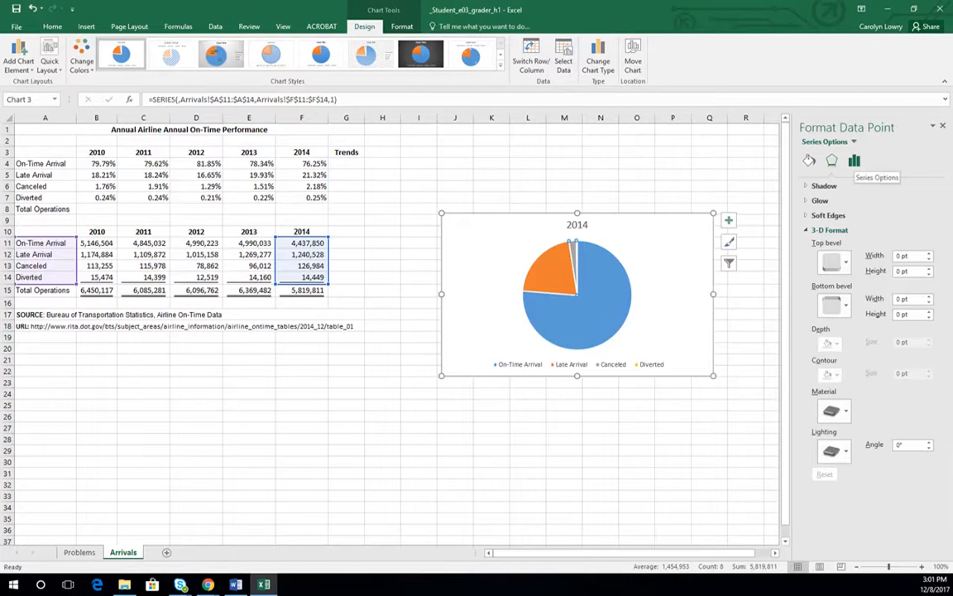
left_click(855, 161)
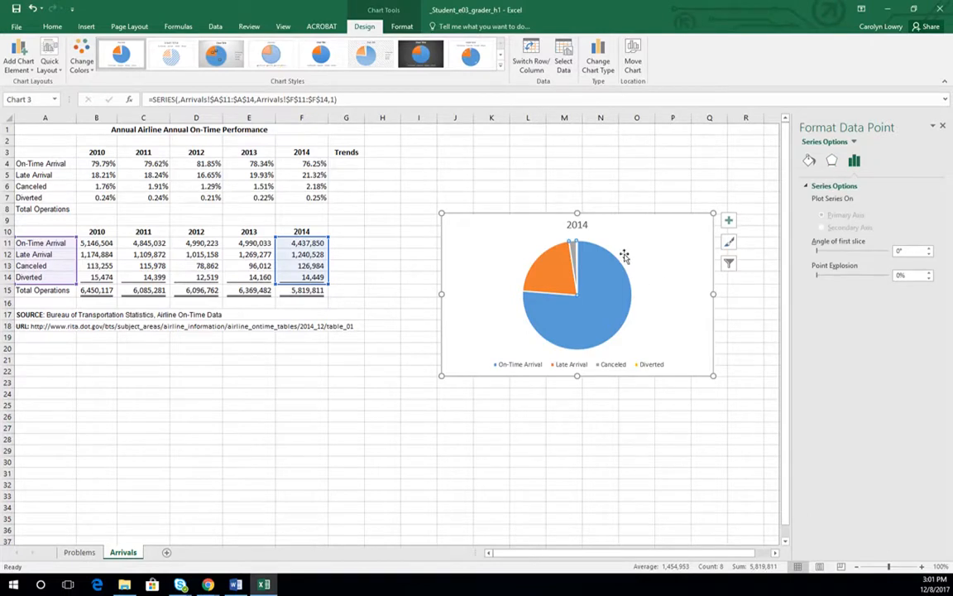
left_click(830, 274)
left_click(830, 274)
- Explode the On-Time Arrival and Late Arrival slices, each with a point explosion of 10%
left_click(618, 277)
left_click_drag(621, 274, 627, 280)
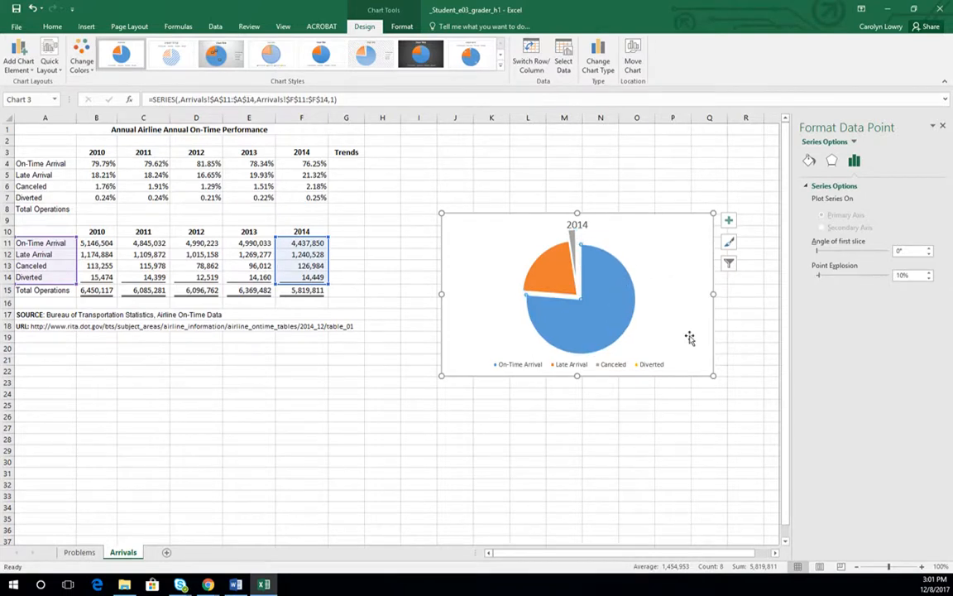
left_click(547, 274)
left_click(827, 274)
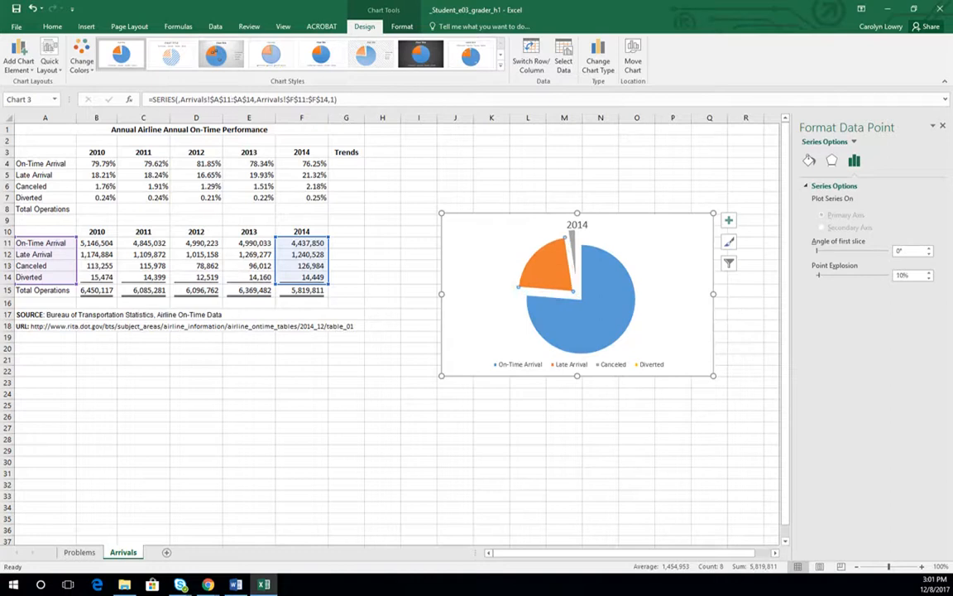
left_click(686, 338)
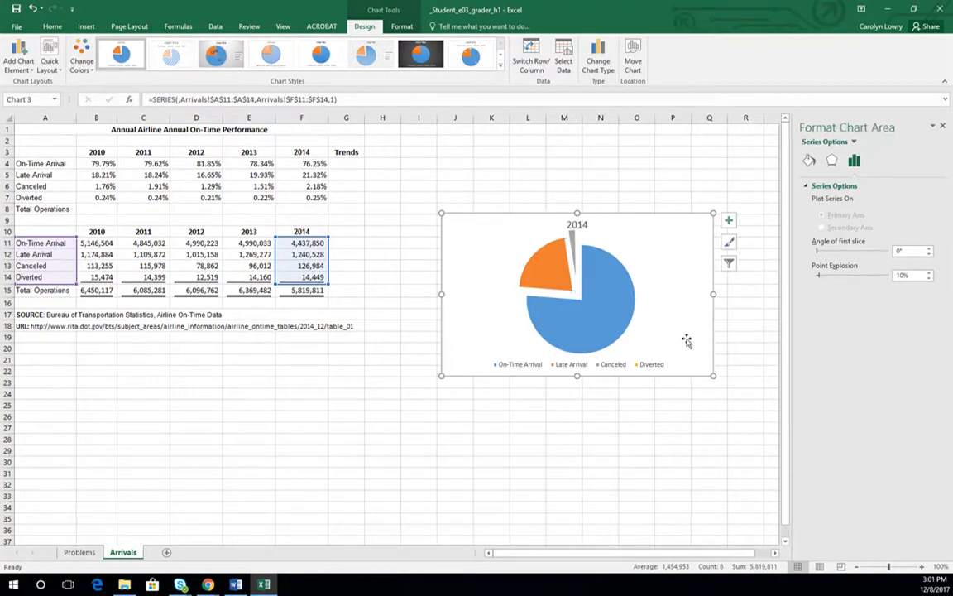
- Add data labels to all slices of the pie chart
left_click(618, 276)
right_click(617, 277)
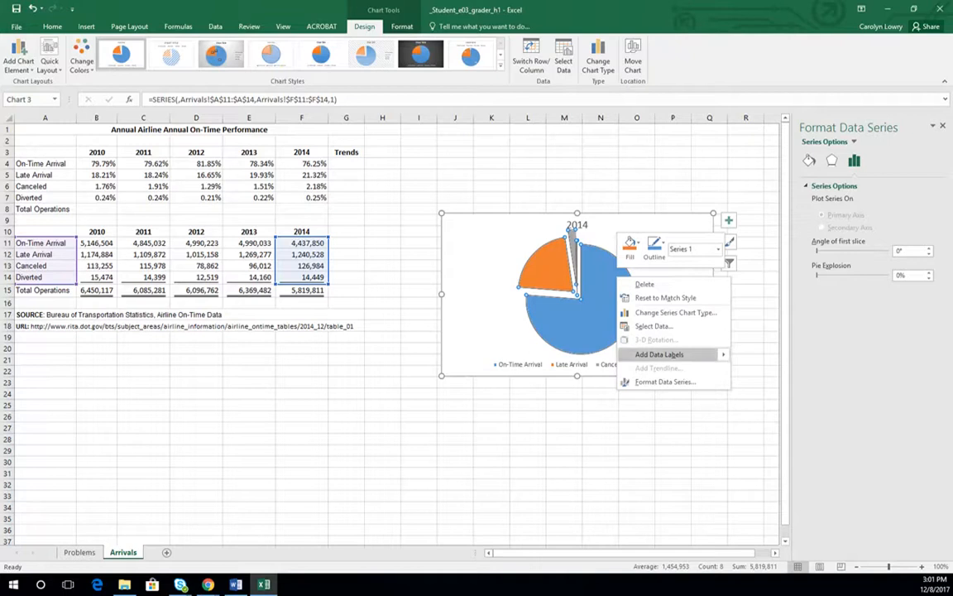
left_click(661, 354)
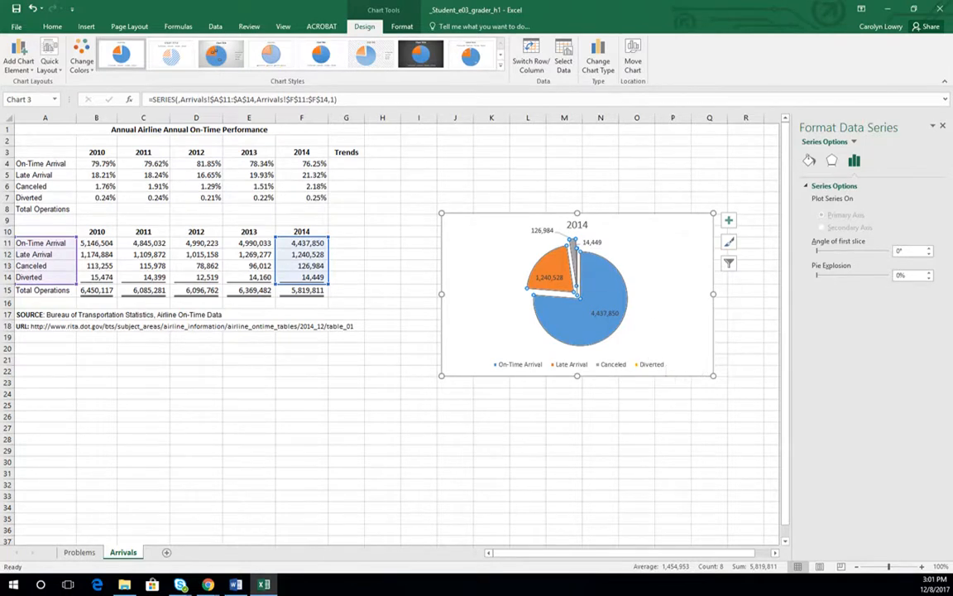
left_click(578, 275)
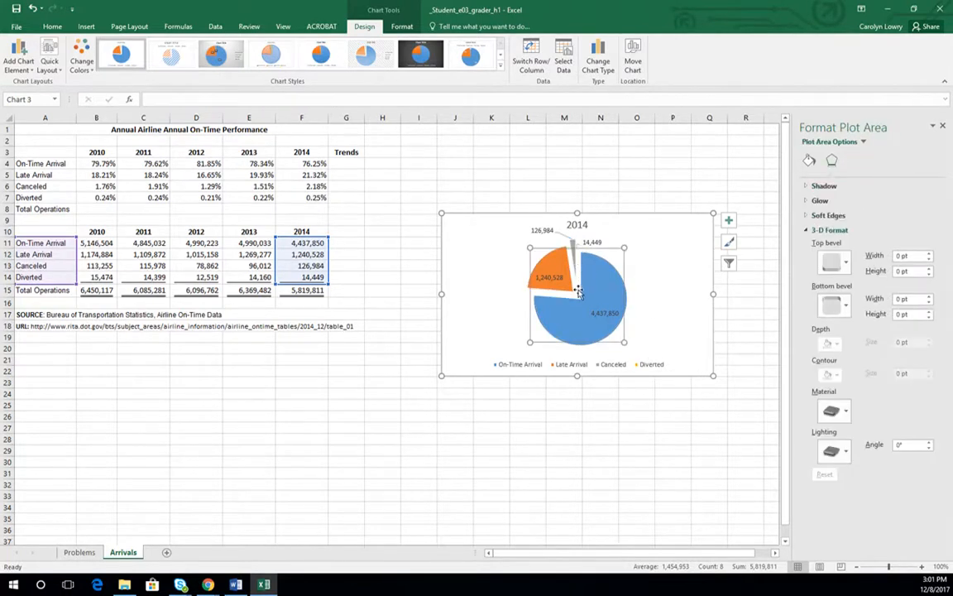
left_click(678, 288)
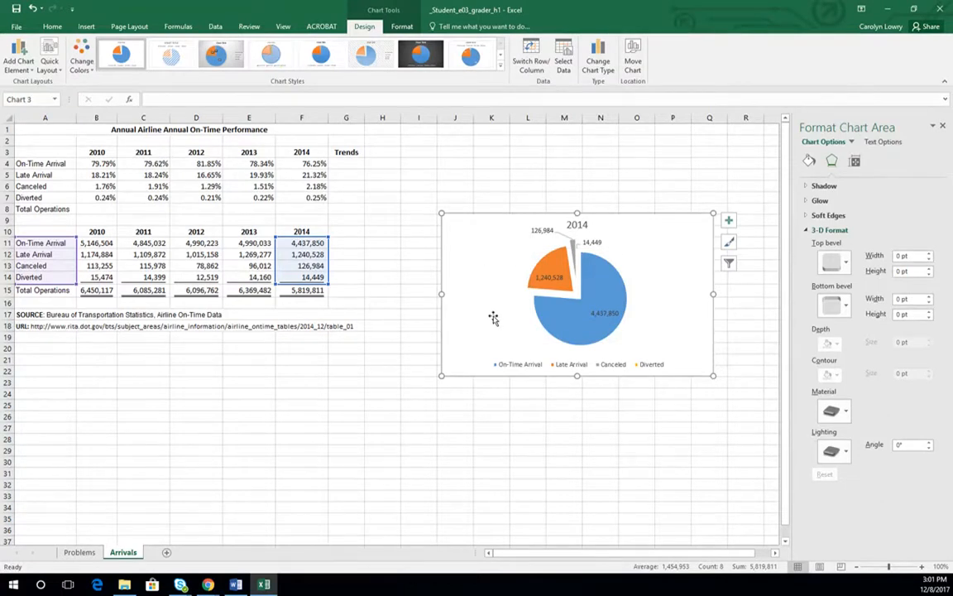
left_click(575, 255)
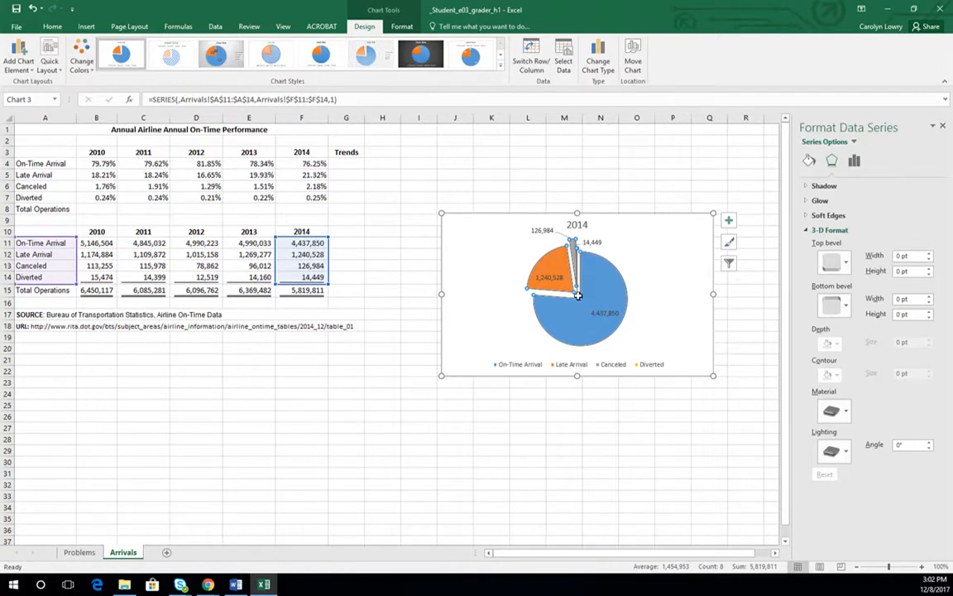
left_click(577, 295)
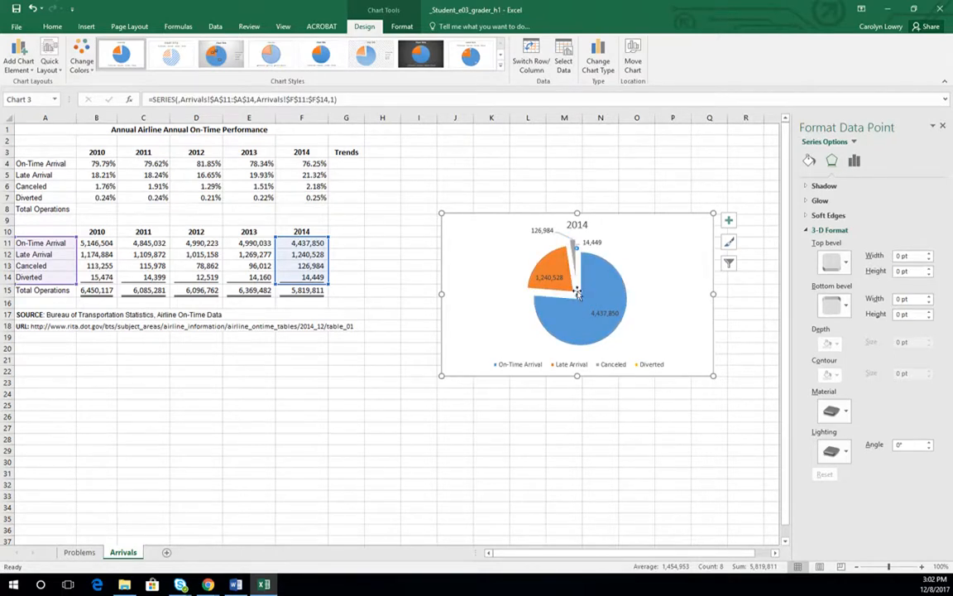
left_click(579, 286)
left_click(580, 291)
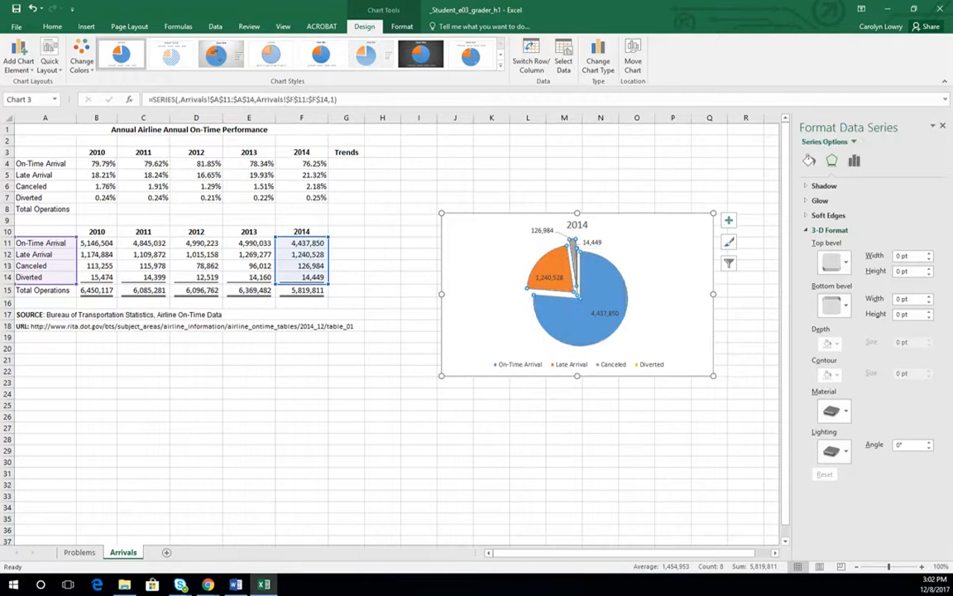
left_click(472, 291)
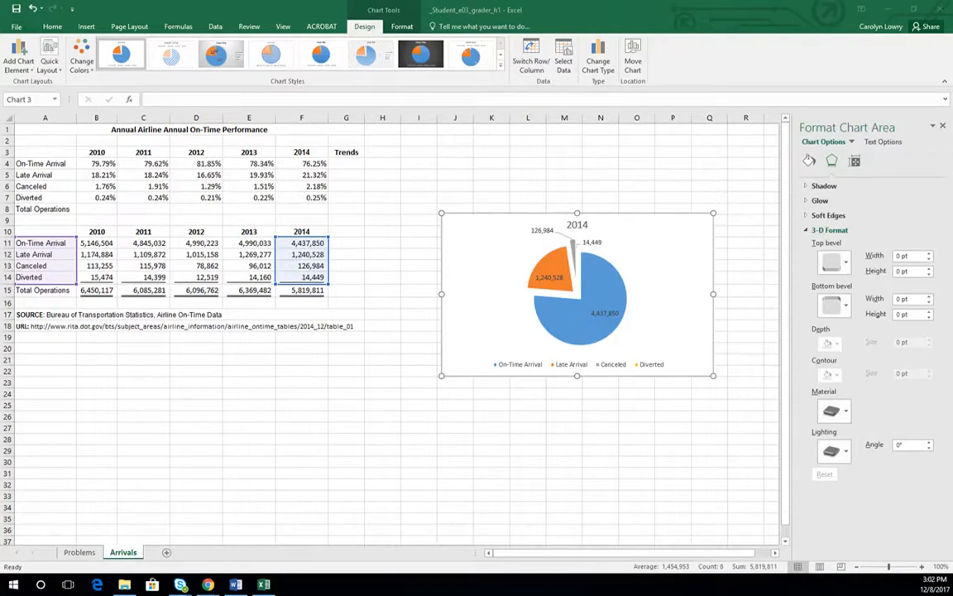
- Apply a gradient fill to the 2014 title of the pie chart
left_click(696, 326)
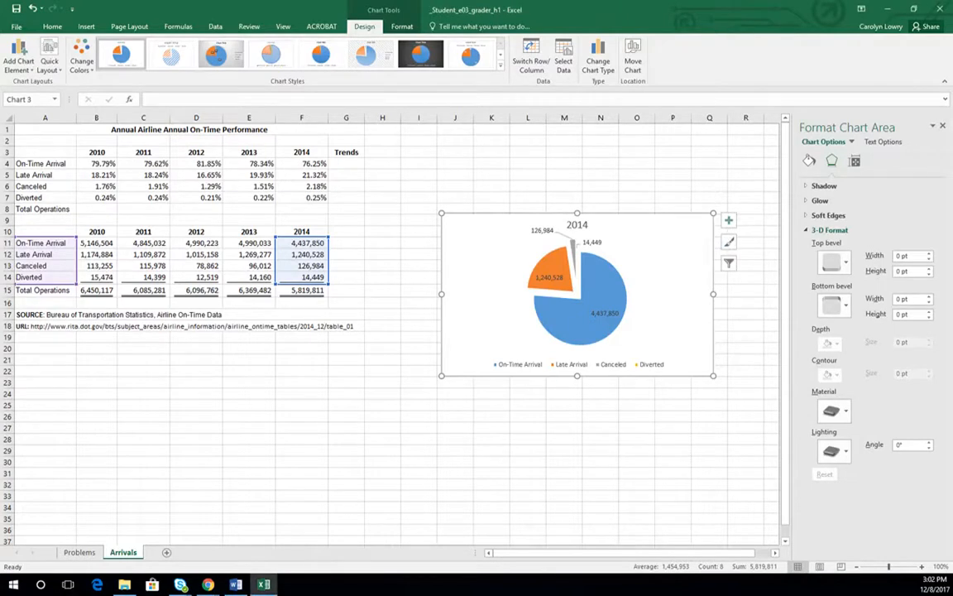
left_click(851, 142)
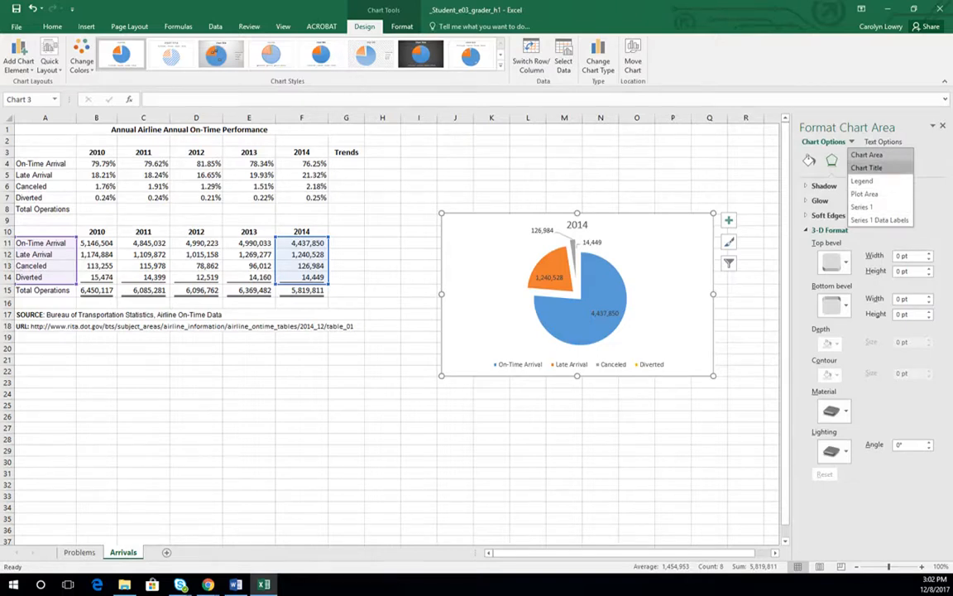
left_click(867, 167)
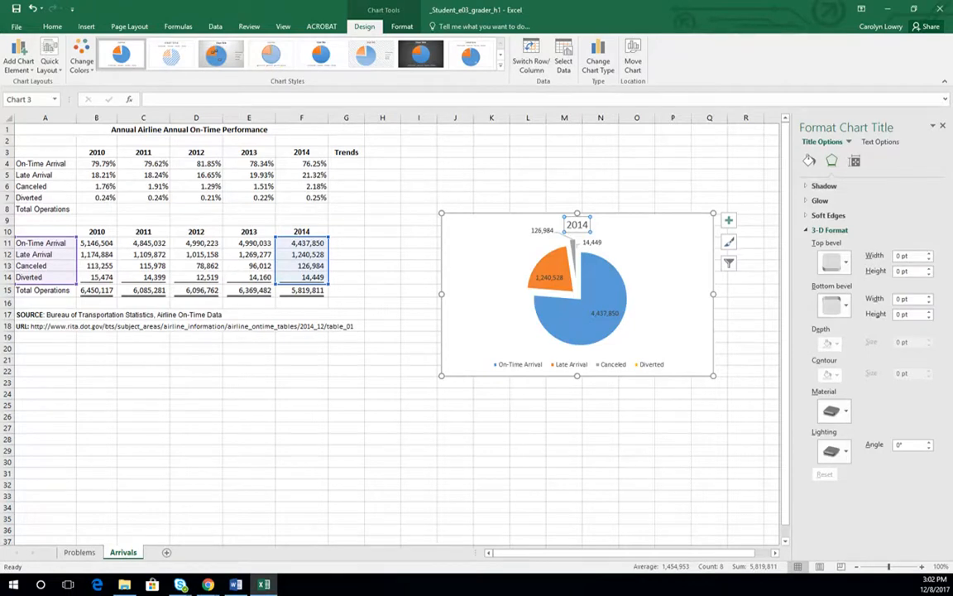
left_click(809, 161)
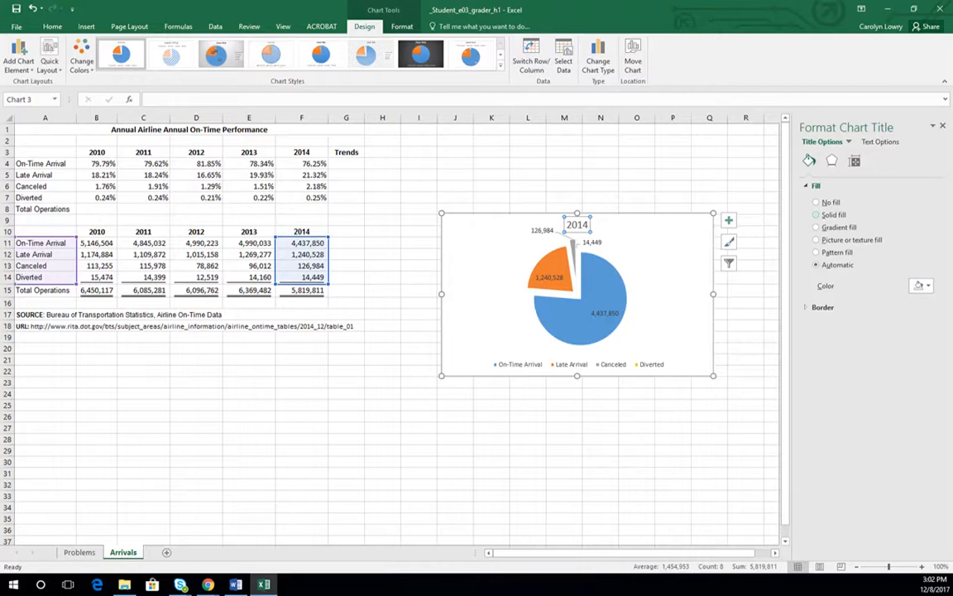
left_click(817, 227)
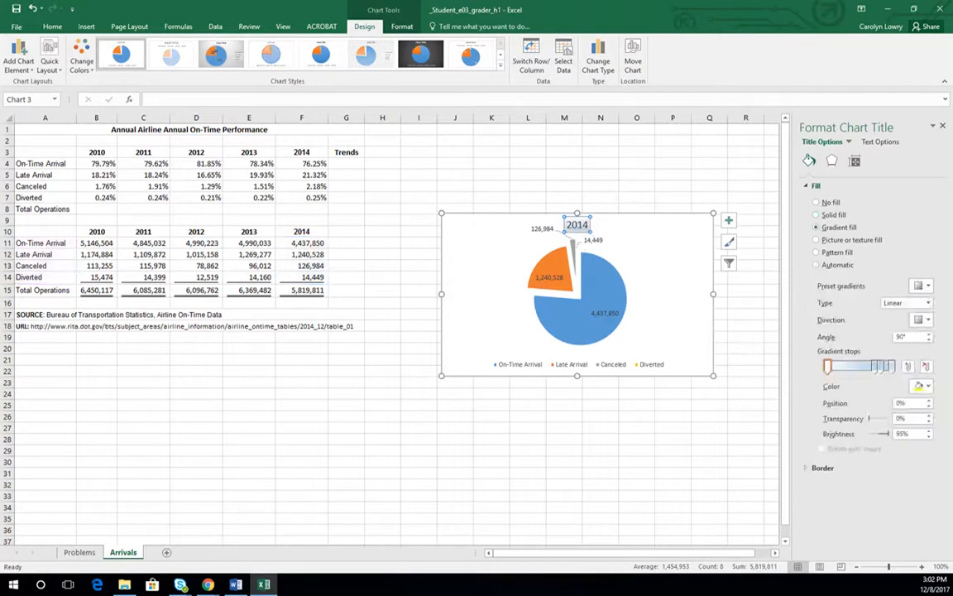
- Fill the pie chart's chart area with a gradient
left_click(677, 256)
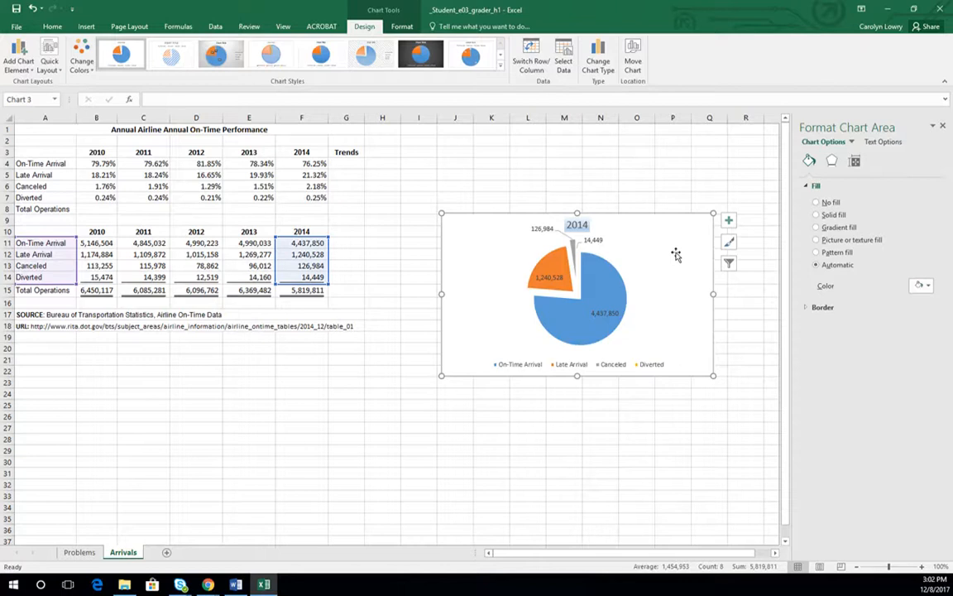
left_click(851, 141)
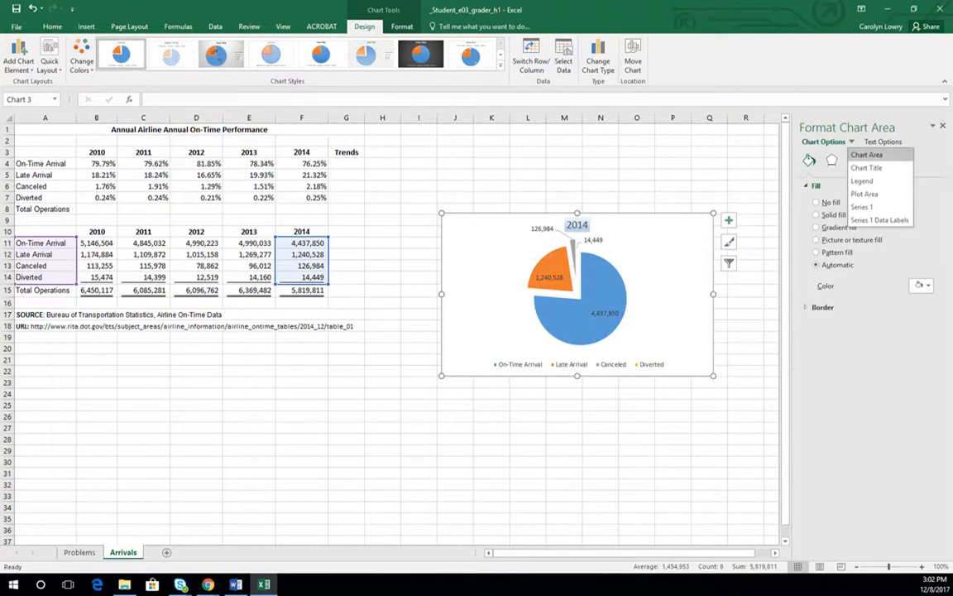
left_click(865, 156)
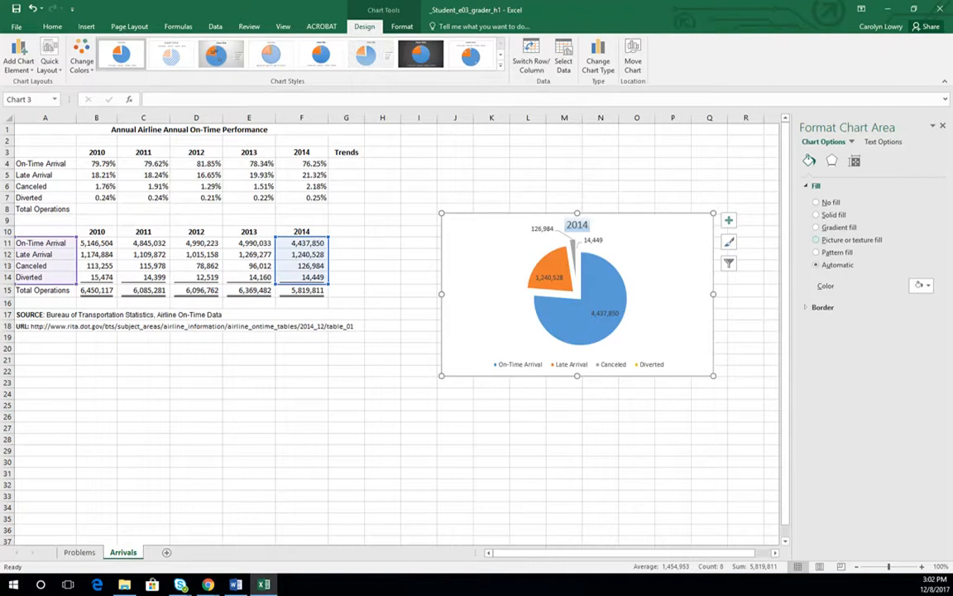
left_click(838, 227)
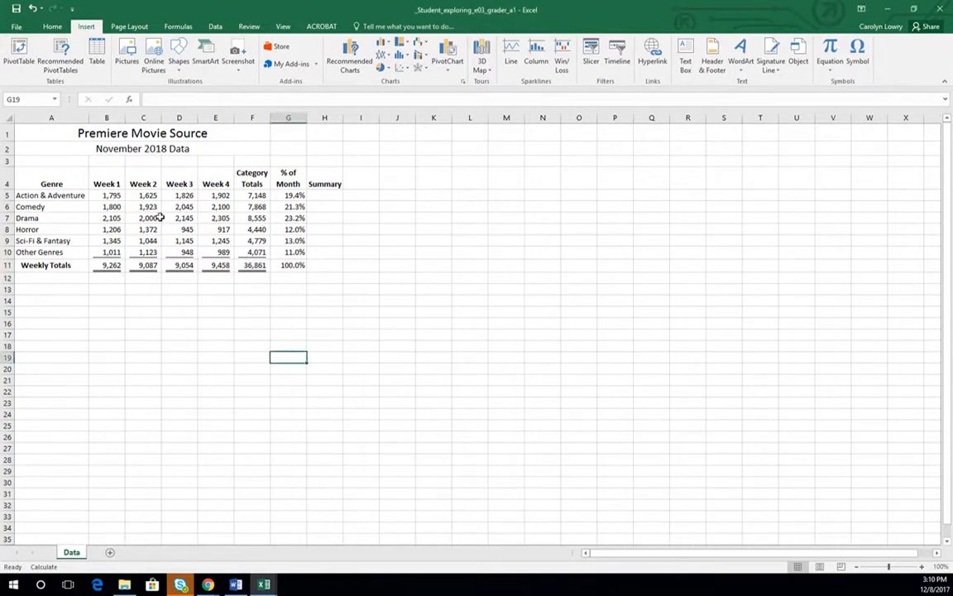
- In the Premiere Movie Source workbook, insert a Clustered Column - Line combo chart from A4:E10 and G4:G10
left_click_drag(23, 177, 224, 250)
left_click(294, 183, "ctrl")
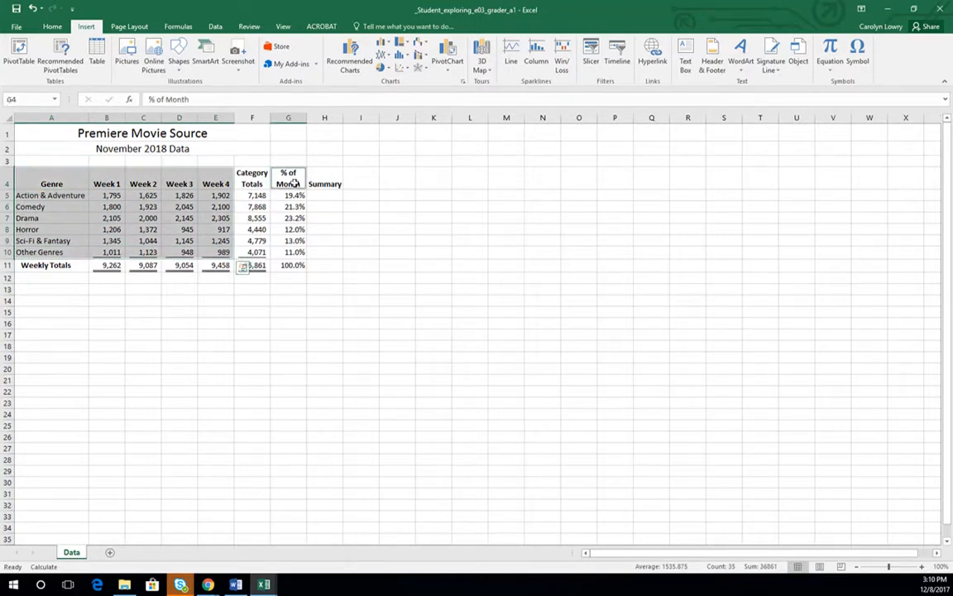
left_click_drag(294, 183, 296, 250)
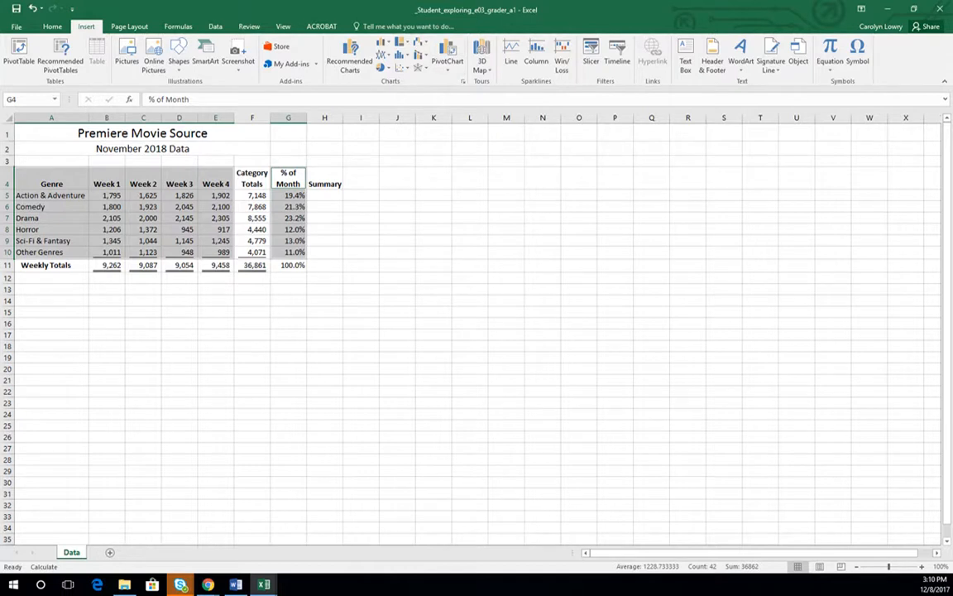
left_click(387, 43)
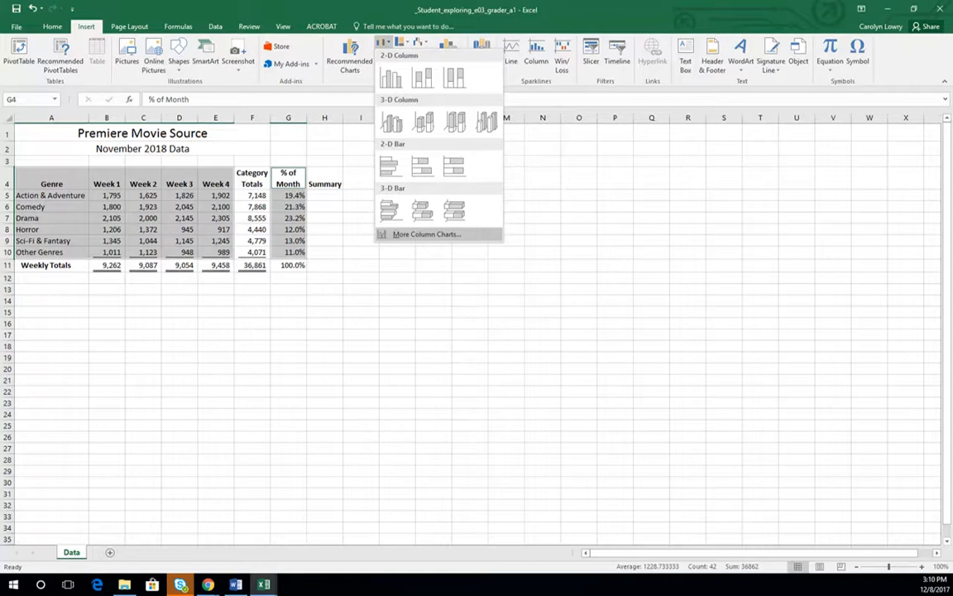
left_click(402, 234)
left_click(337, 381)
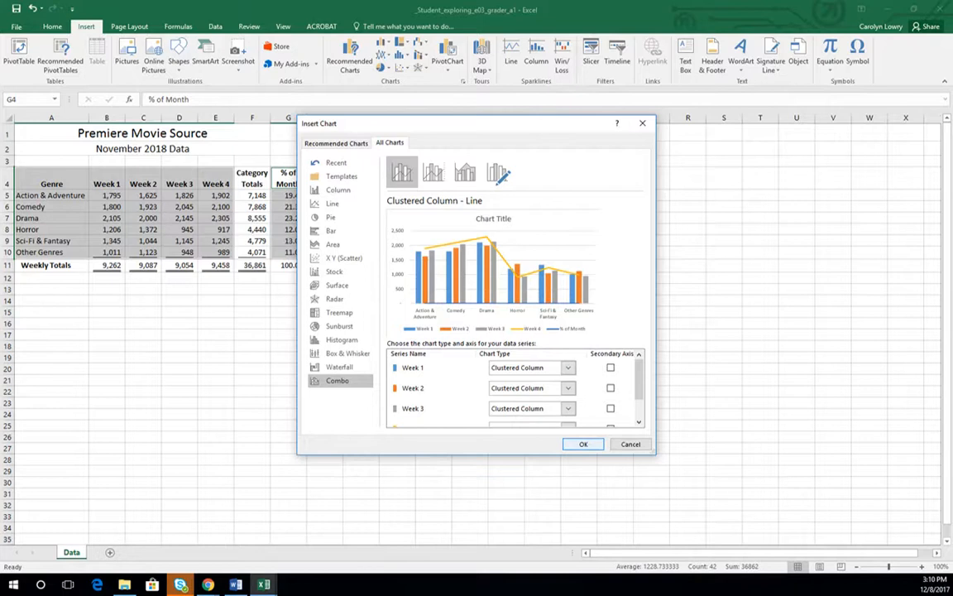
left_click(583, 445)
- Move the combo chart up beside the movie data and apply the second preset chart style to it
left_click_drag(570, 276, 648, 188)
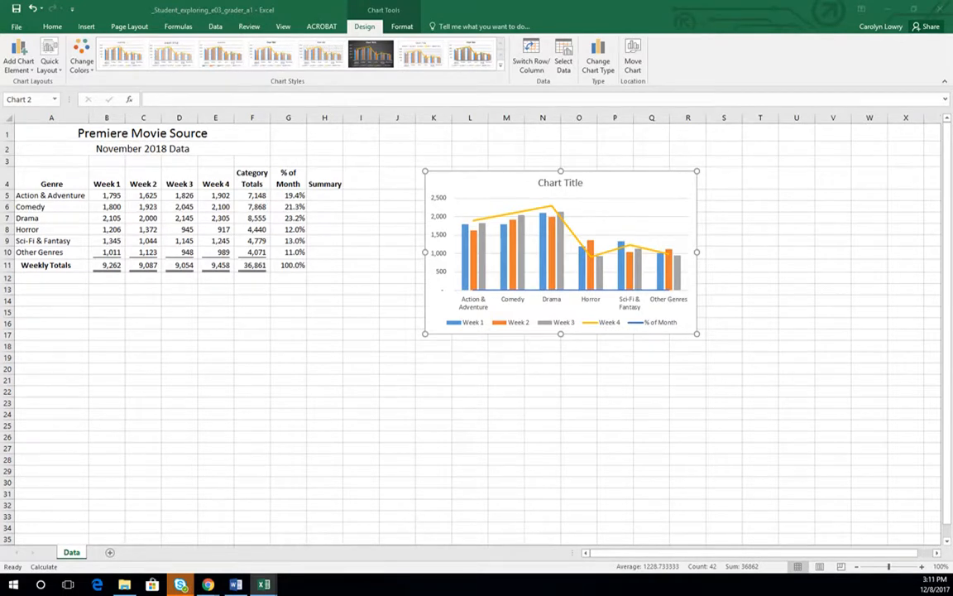
left_click(403, 26)
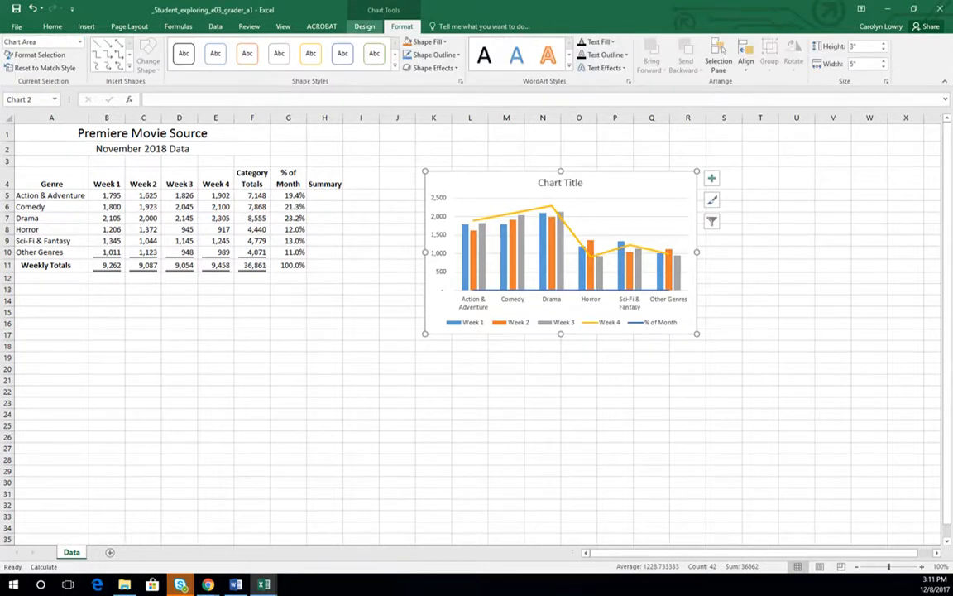
left_click(365, 26)
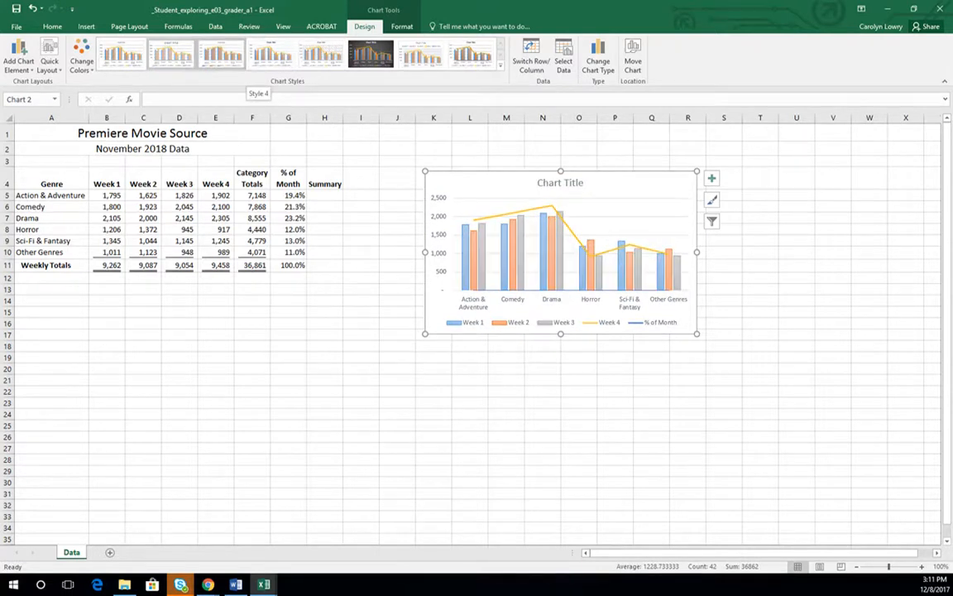
left_click(171, 55)
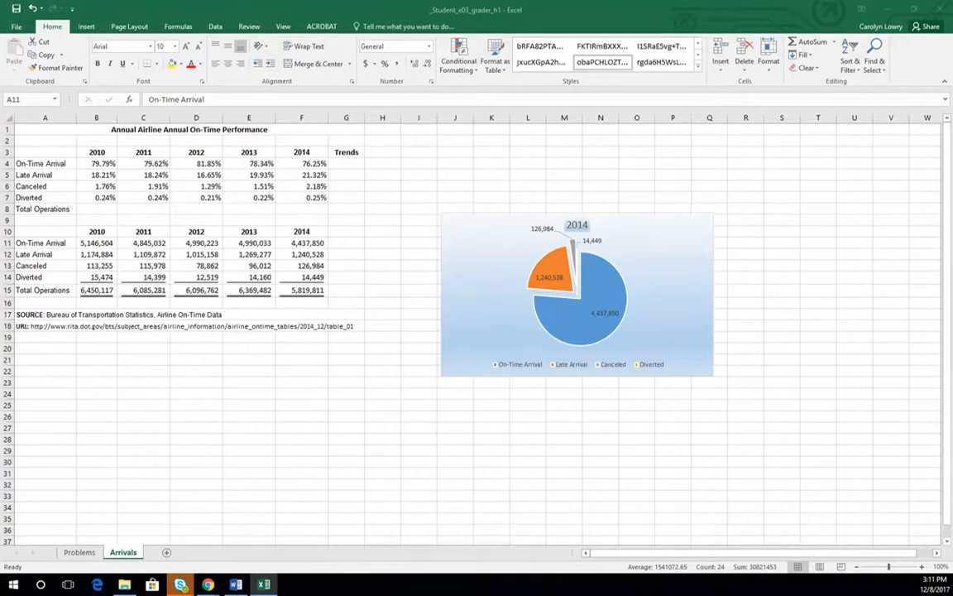
- In the airline workbook, insert line sparklines for B4:F7 in the Trends cells G4:G7 and widen column G
left_click(318, 462)
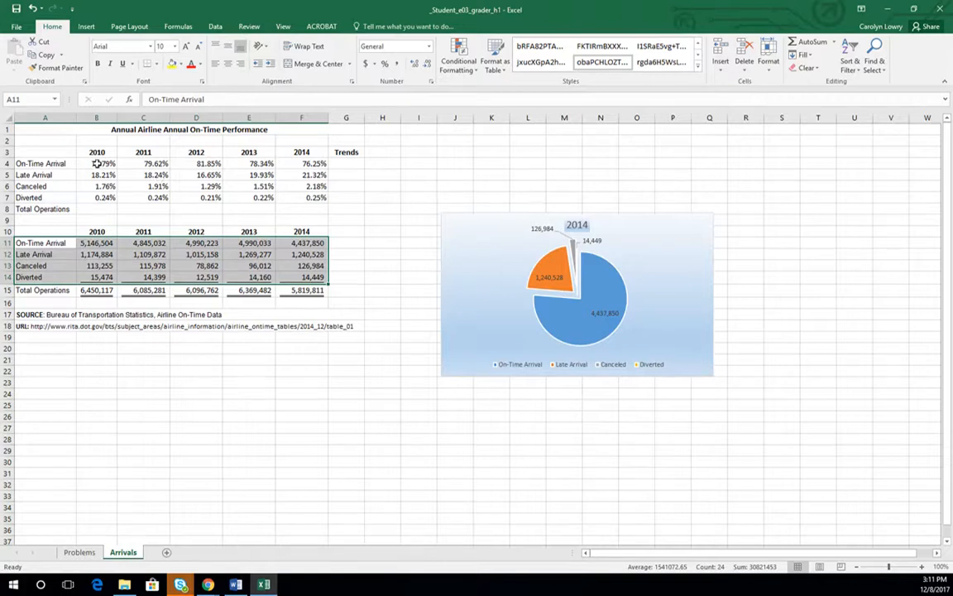
left_click_drag(97, 163, 318, 197)
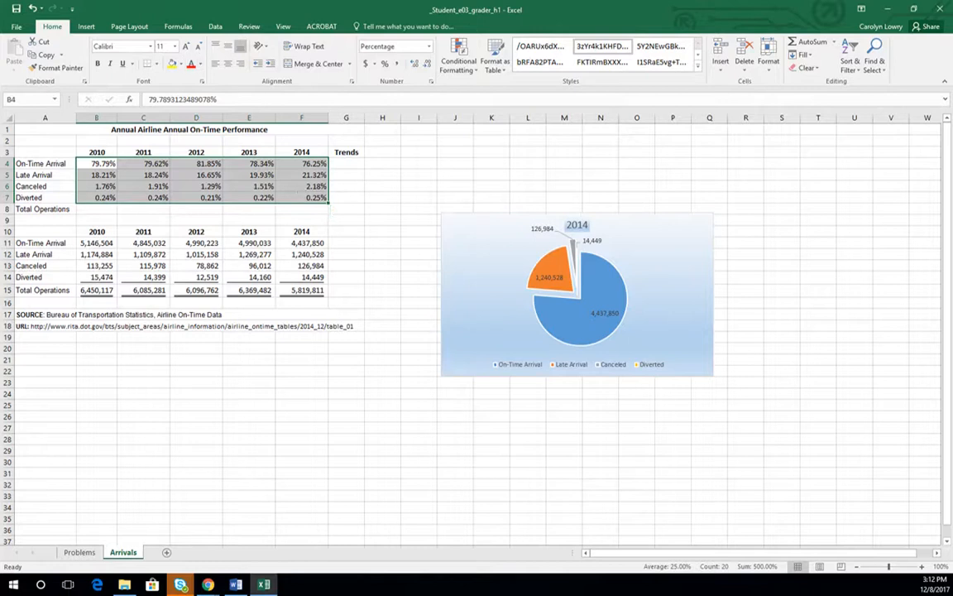
left_click(86, 27)
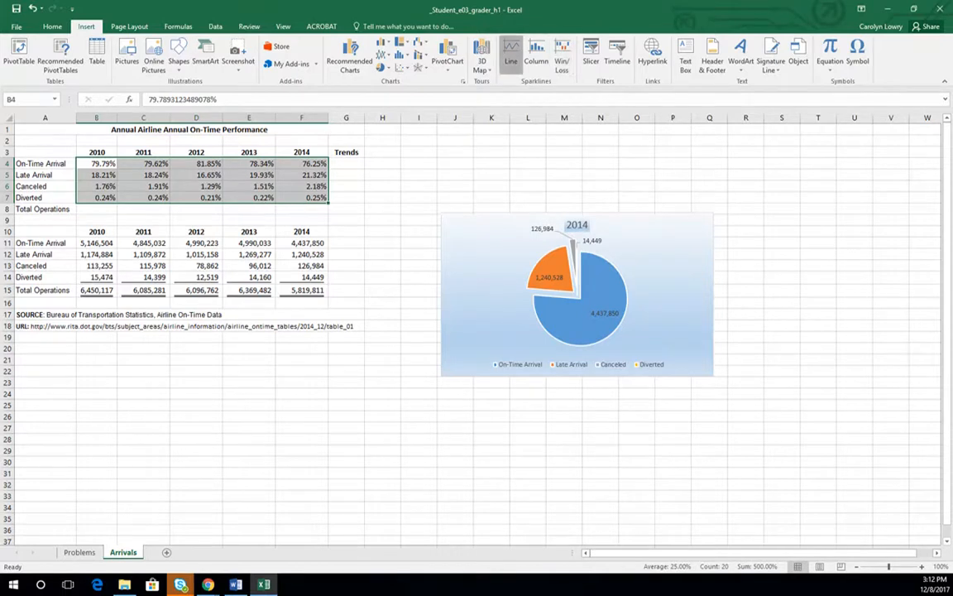
left_click(510, 60)
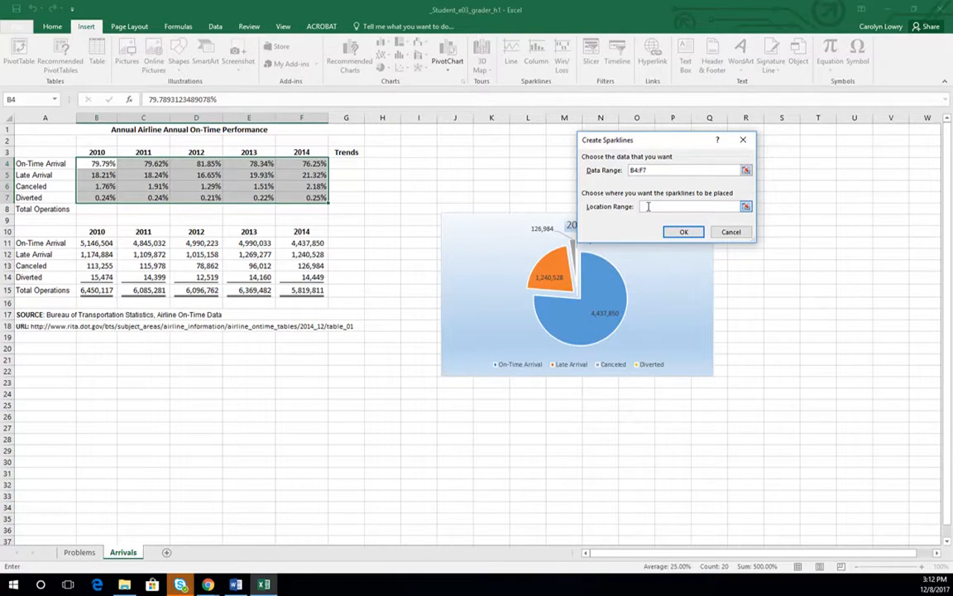
left_click_drag(346, 164, 348, 201)
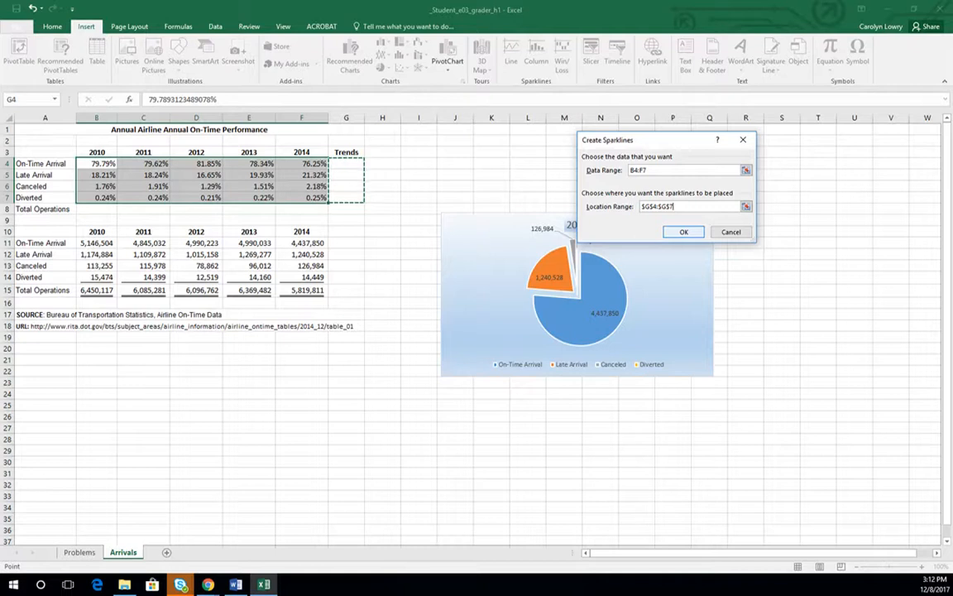
left_click(683, 231)
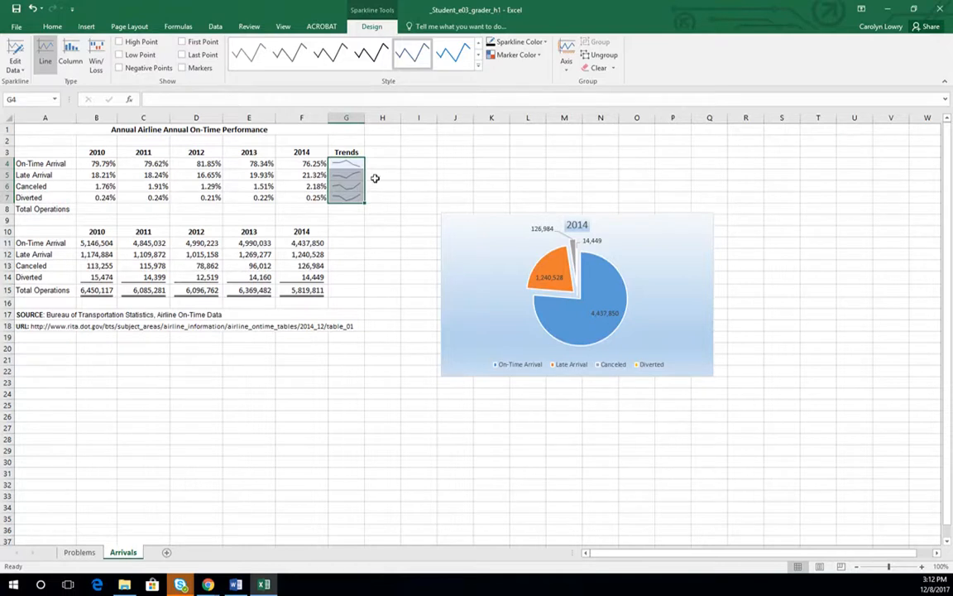
left_click_drag(365, 117, 477, 129)
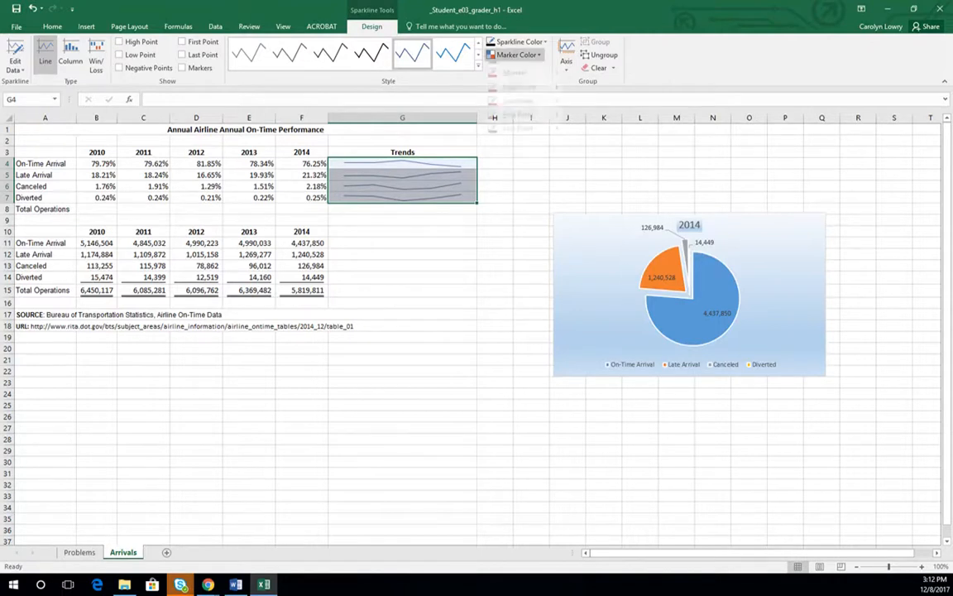
- Recolor the Trends sparklines with a darker blue theme color
left_click(517, 54)
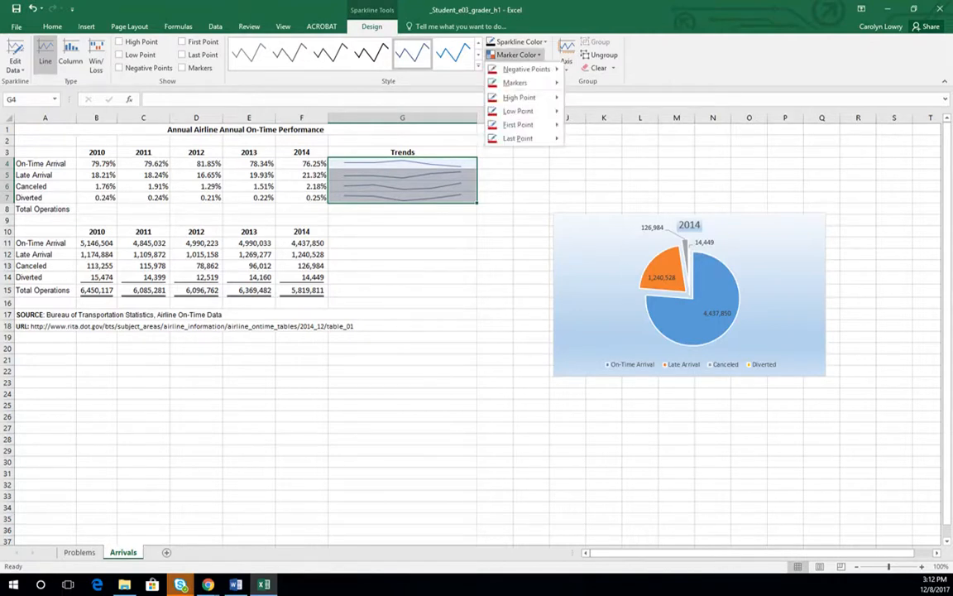
left_click(518, 41)
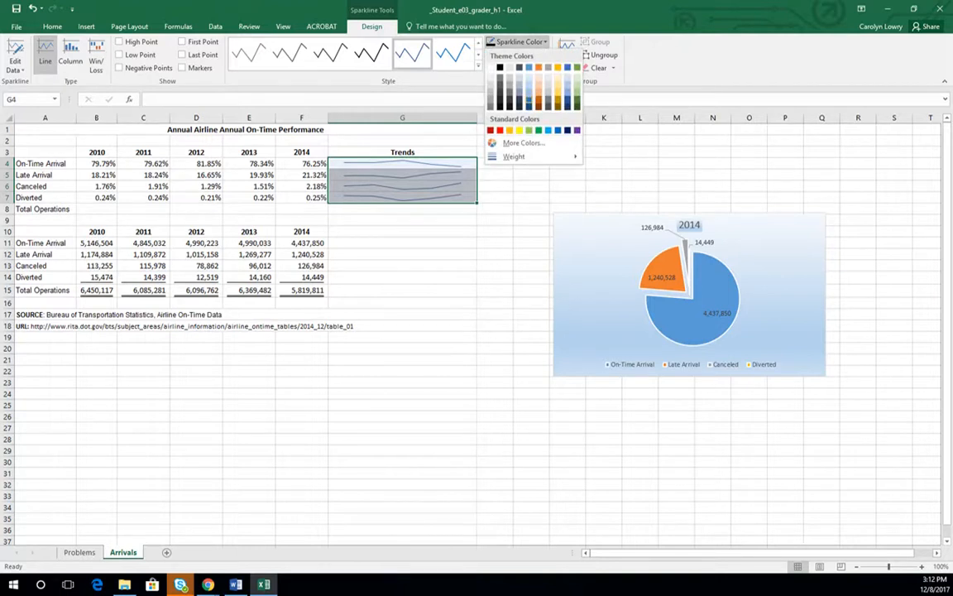
left_click(529, 100)
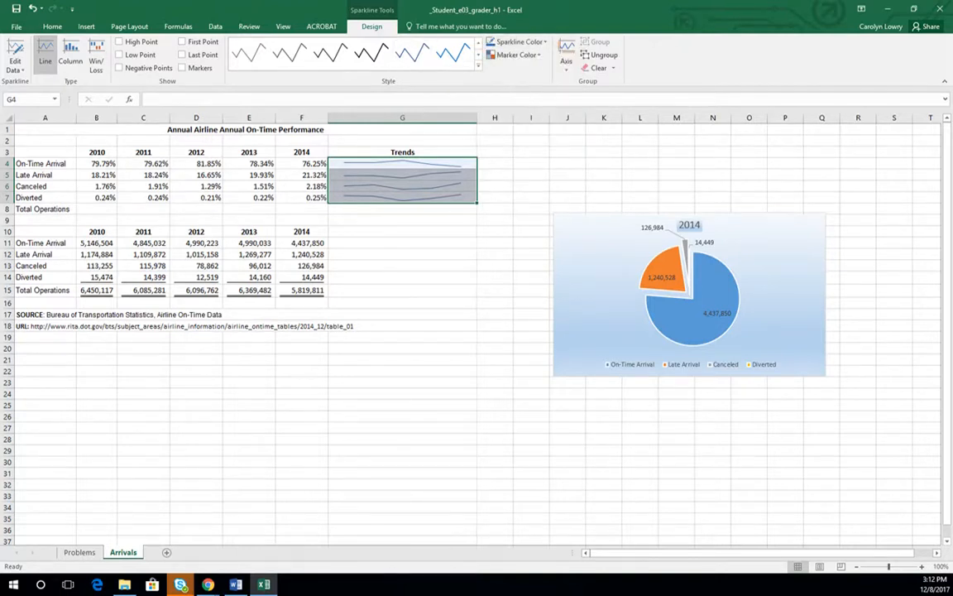
- Apply an orange preset style to the Trends sparklines and show their first, last, high and low points
left_click(477, 65)
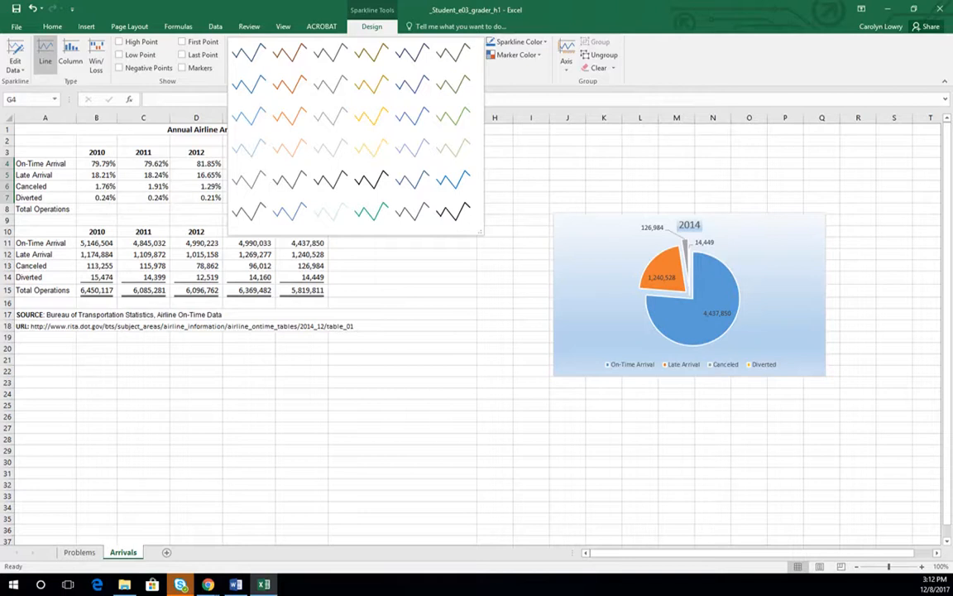
left_click(285, 116)
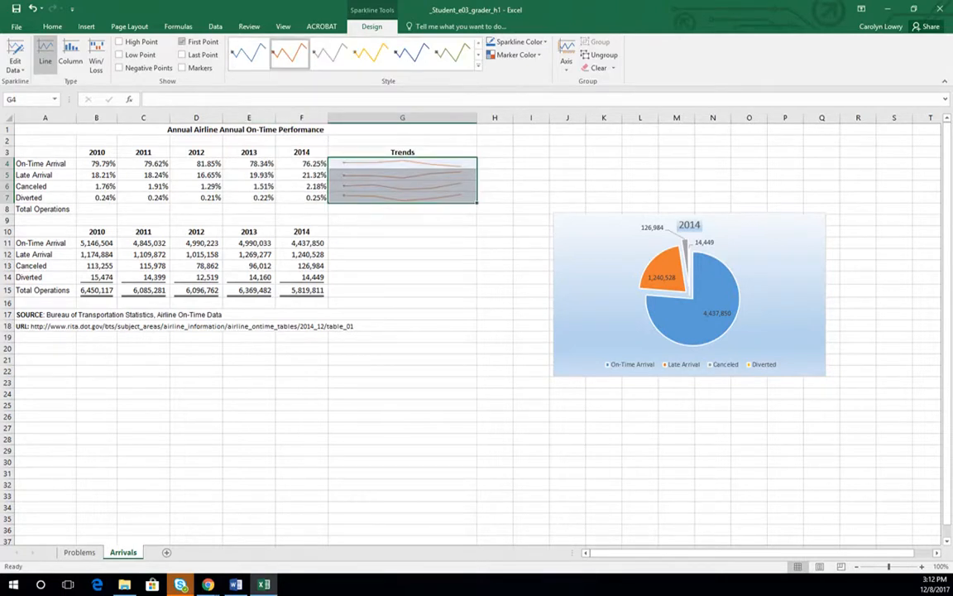
left_click(182, 54)
left_click(182, 68)
left_click(182, 68)
left_click(119, 41)
left_click(118, 54)
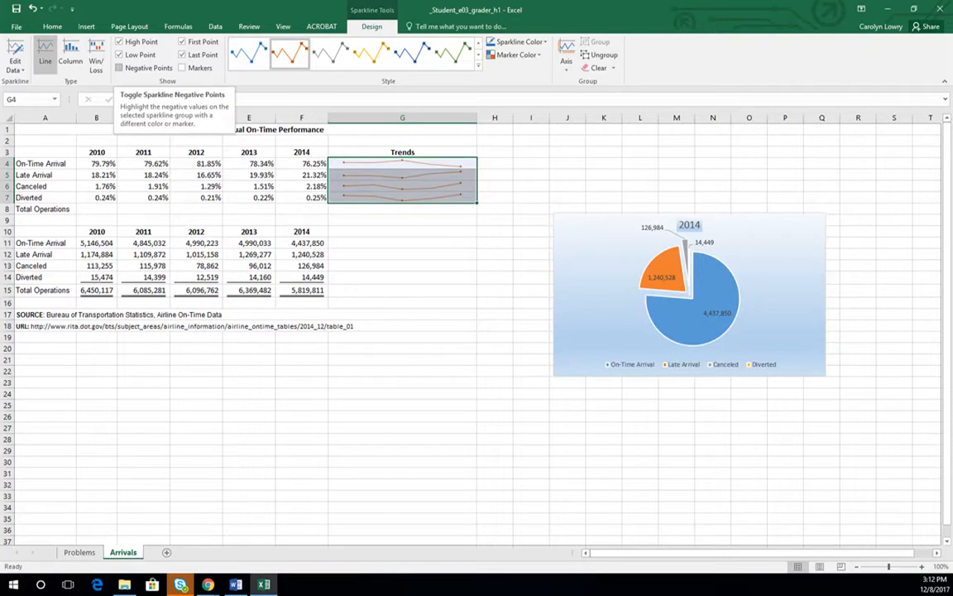